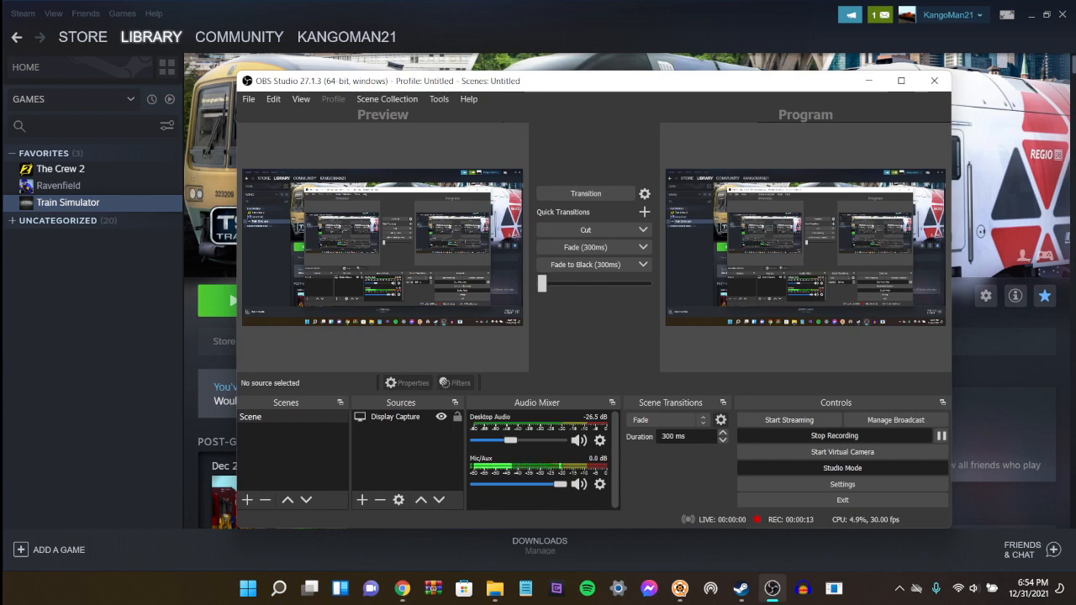
Step: Minimize the OBS Studio and Steam windows to reveal the browser and the Train Sim Vids folder
click(772, 588)
mouse_move(679, 588)
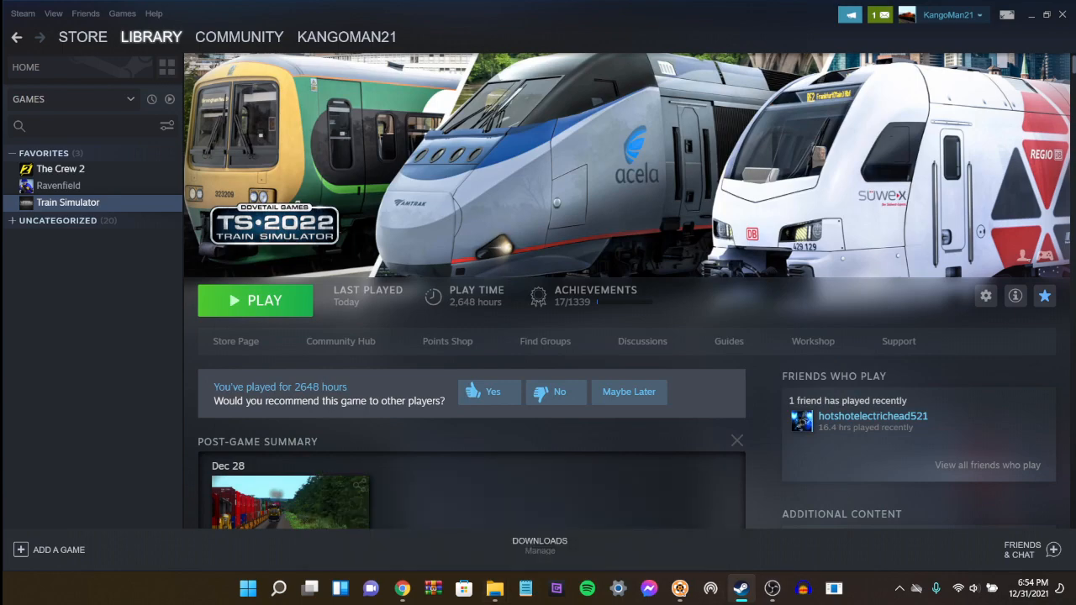
mouse_move(740, 588)
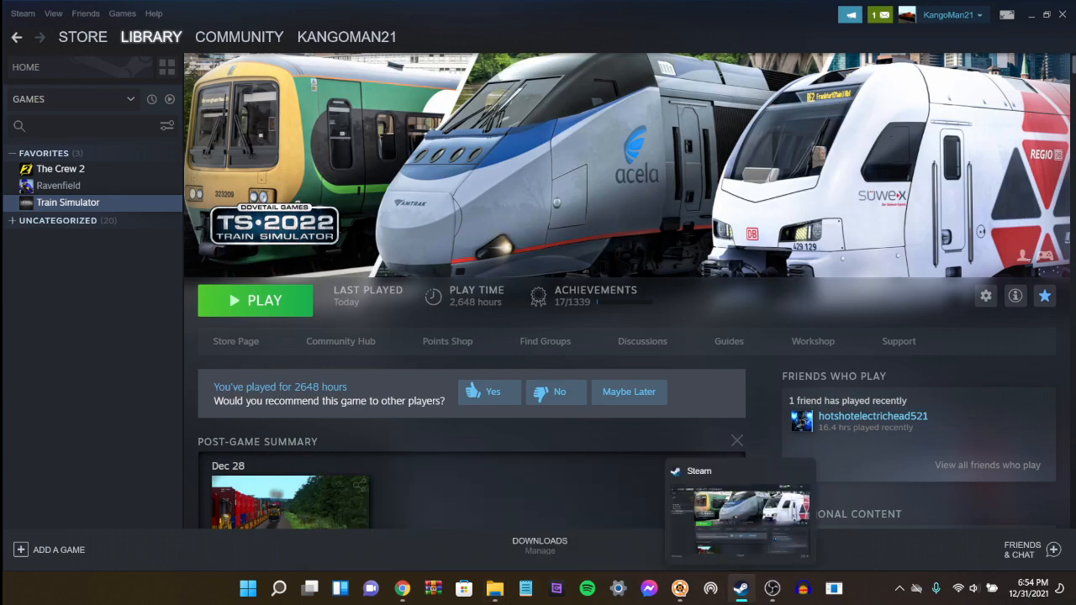
click(740, 588)
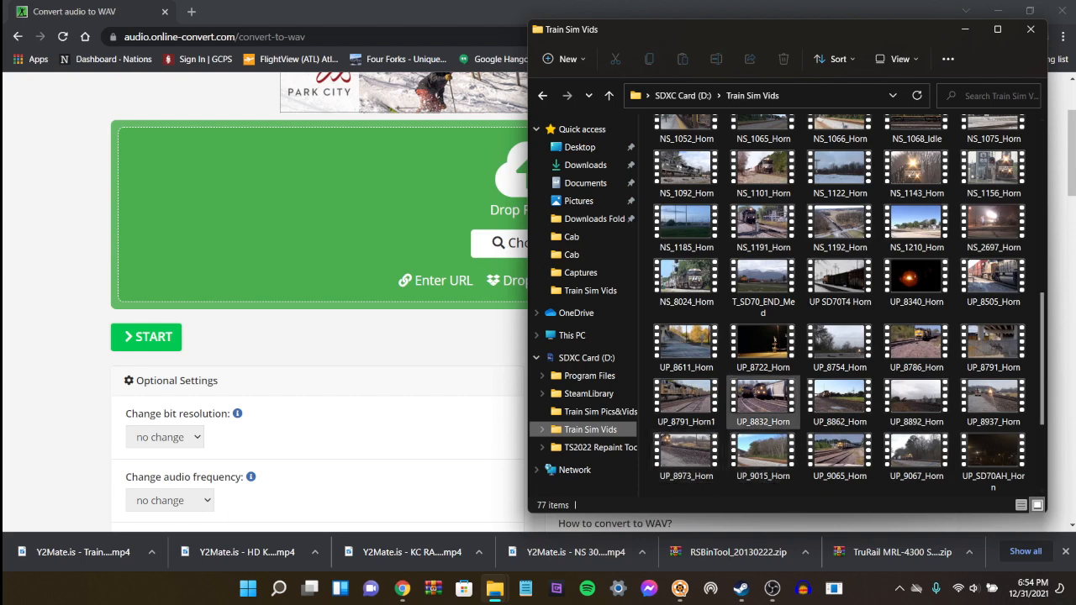
Step: Browse the Train Sim Vids folder and open the BNSF_8523_Horn video
mouse_move(679, 589)
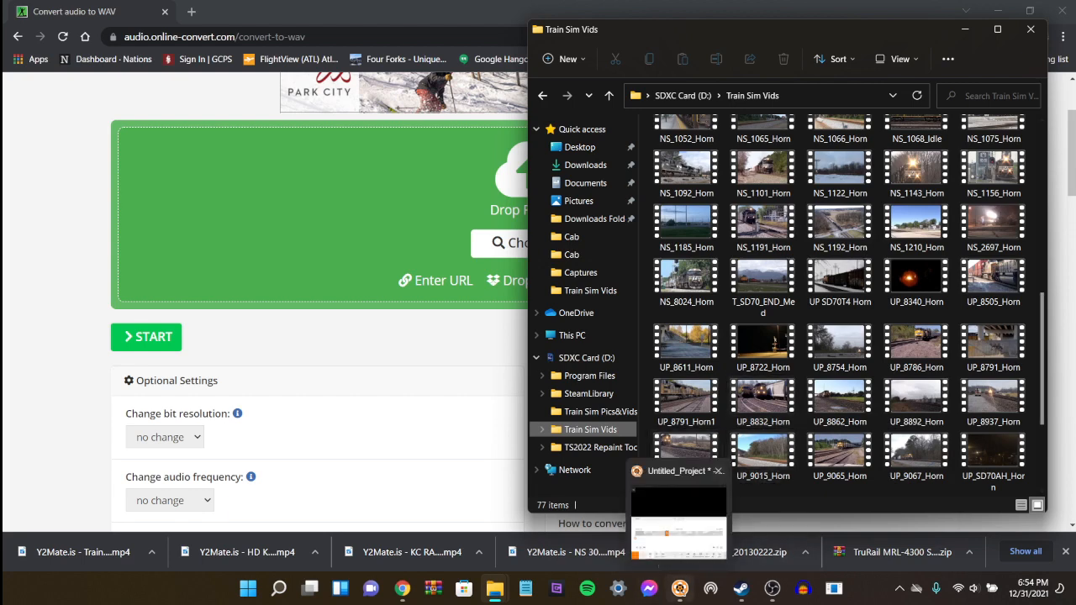
mouse_move(678, 504)
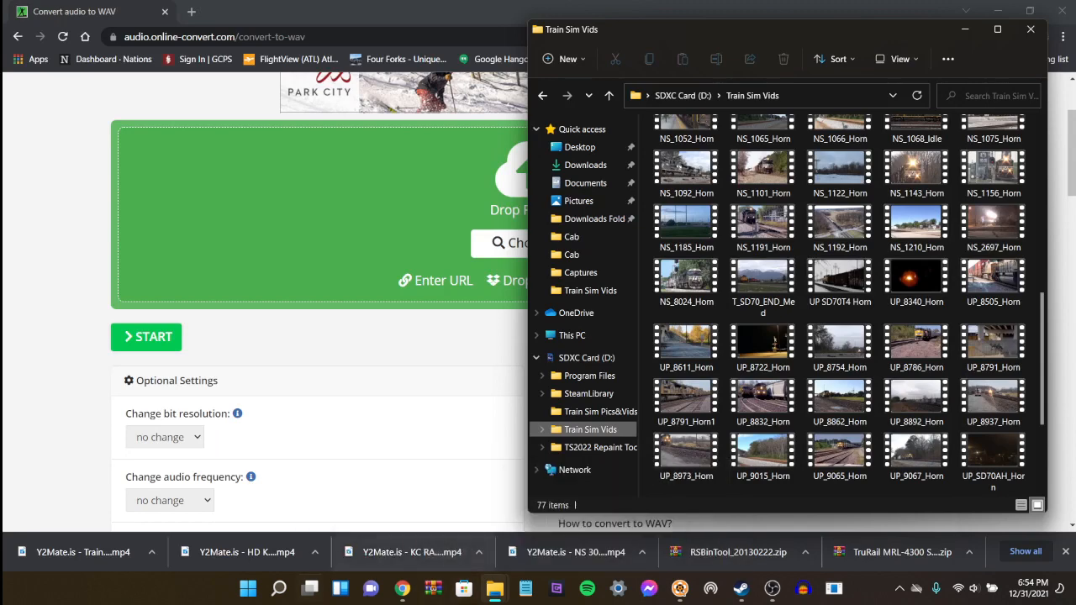
mouse_move(402, 588)
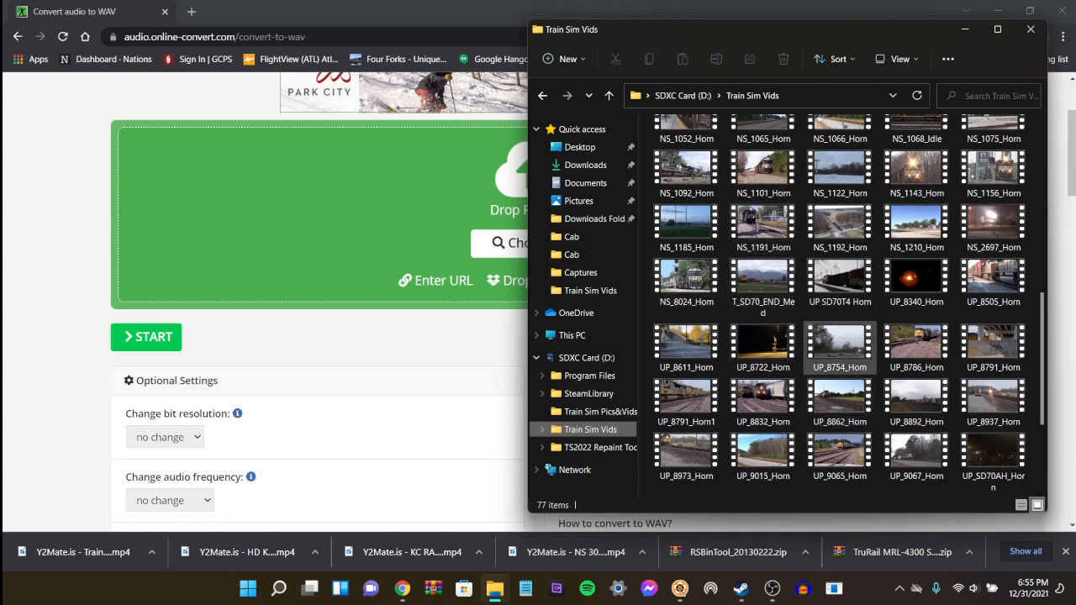
scroll(840, 345, down, 3)
scroll(762, 320, up, 8)
scroll(762, 319, up, 3)
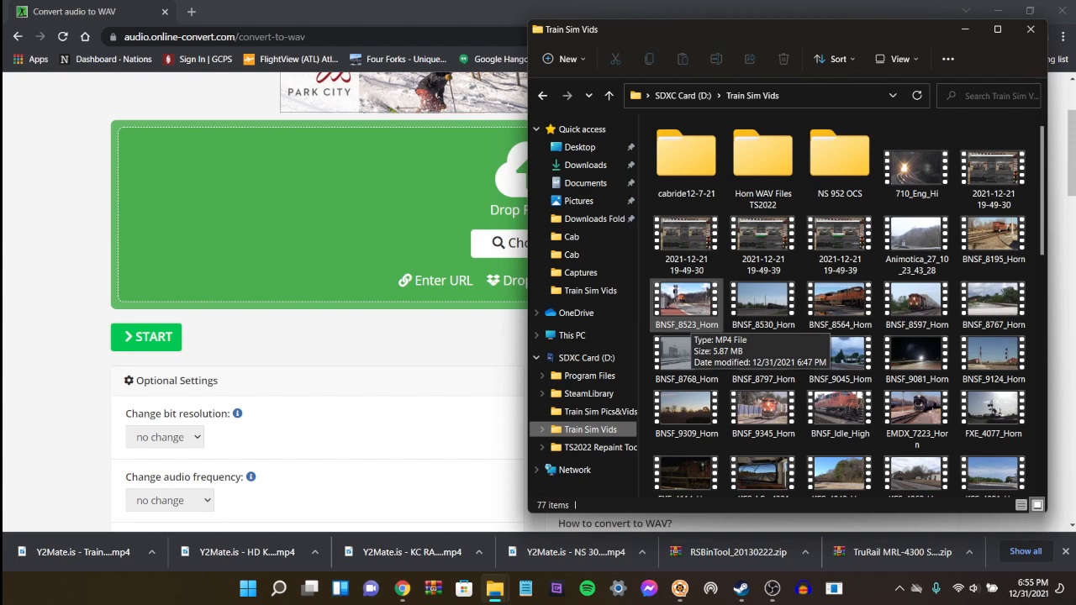
double_click(686, 302)
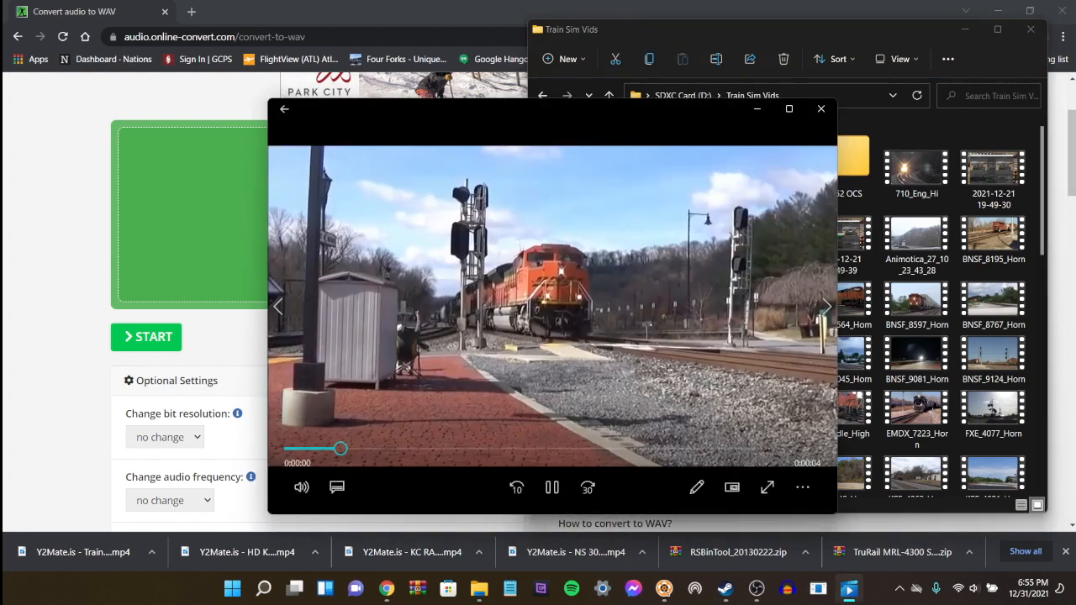
Step: Bring up OBS Studio beside the video player, replay BNSF_8523_Horn, and put both windows away
mouse_move(756, 588)
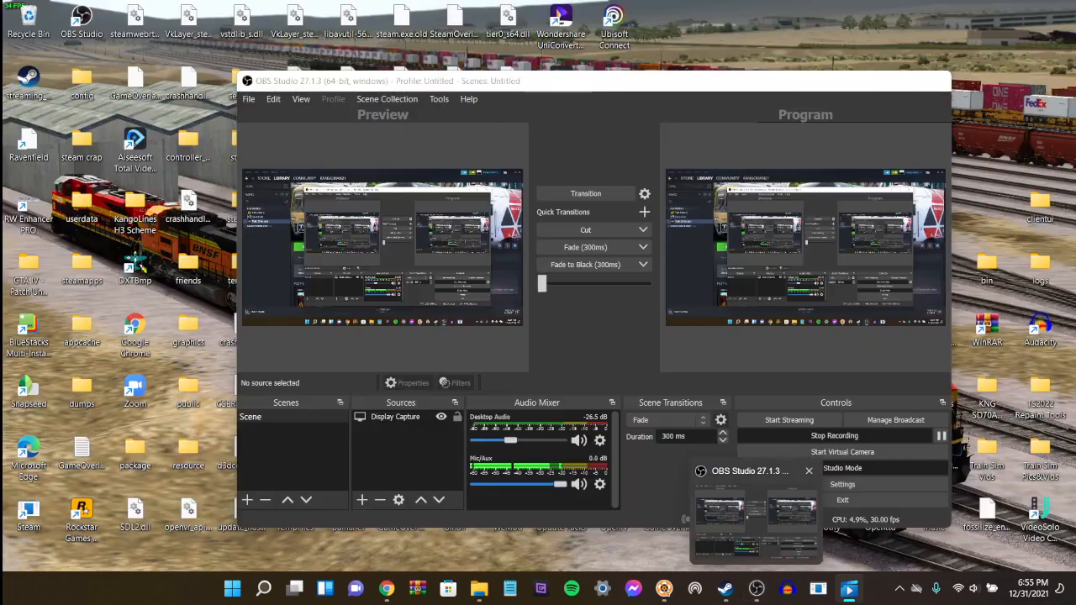
click(755, 515)
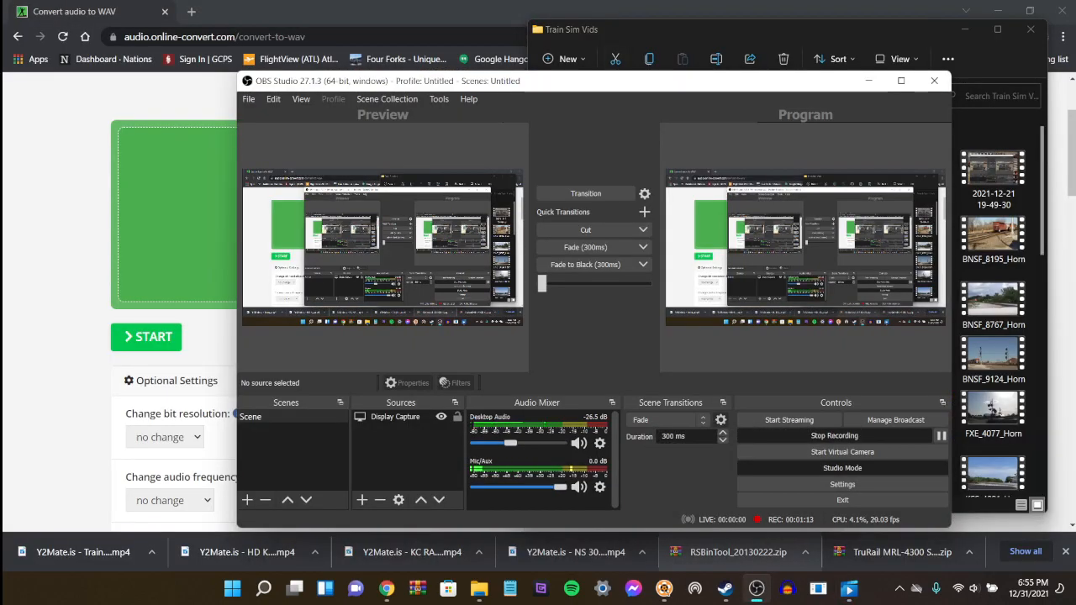
drag(673, 80, 460, 52)
click(788, 285)
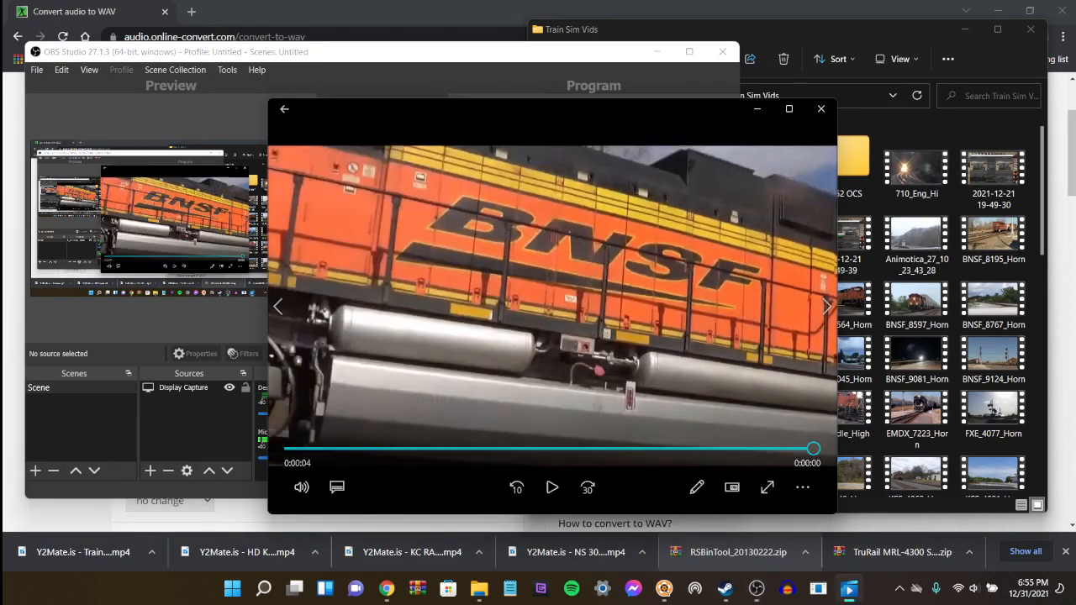
drag(546, 108, 749, 52)
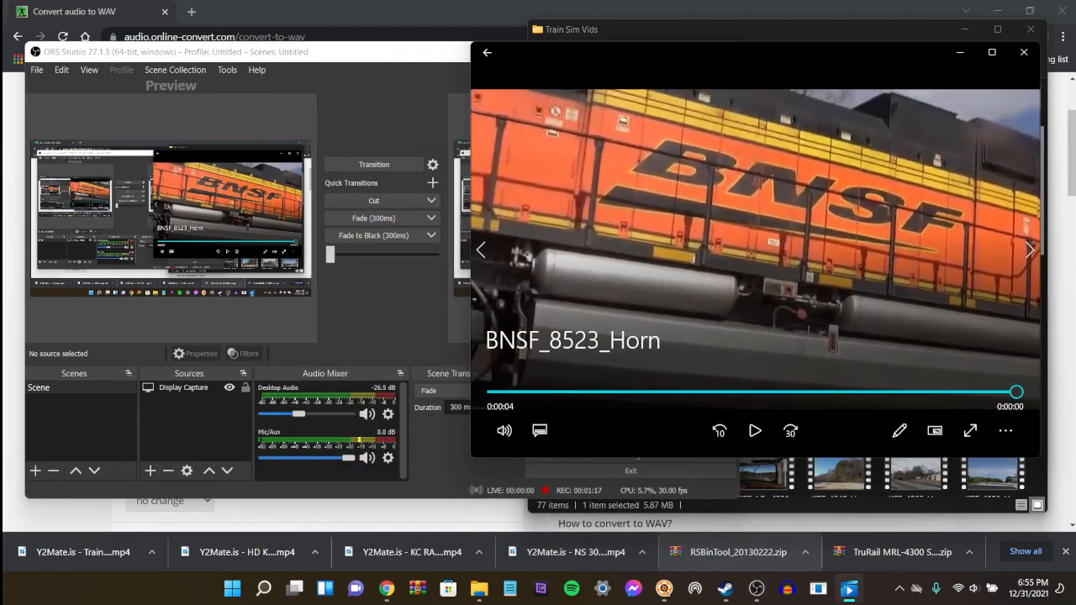
click(754, 430)
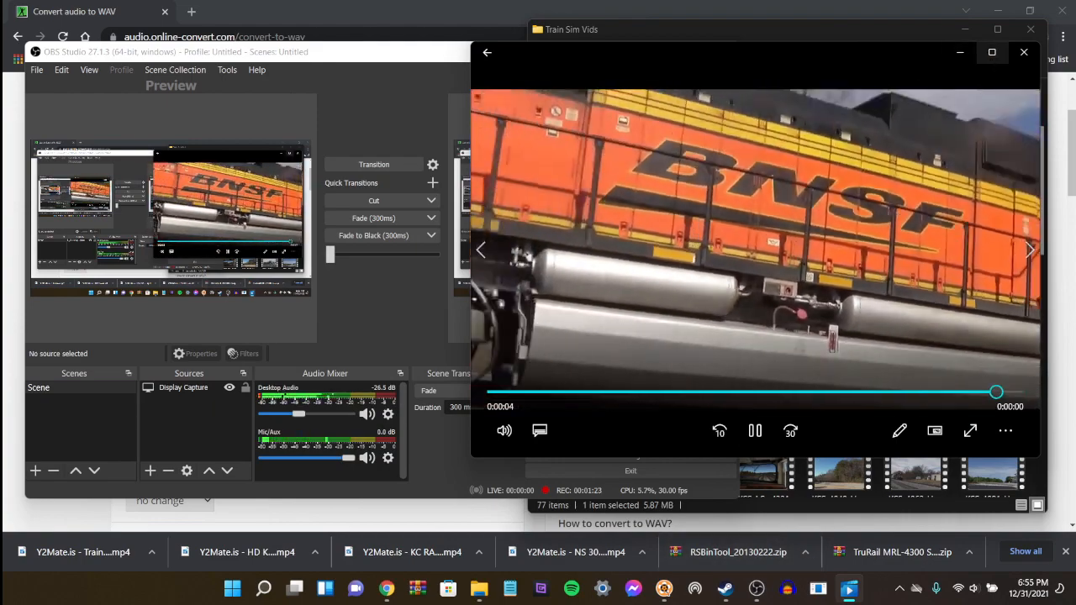
click(1023, 53)
click(656, 51)
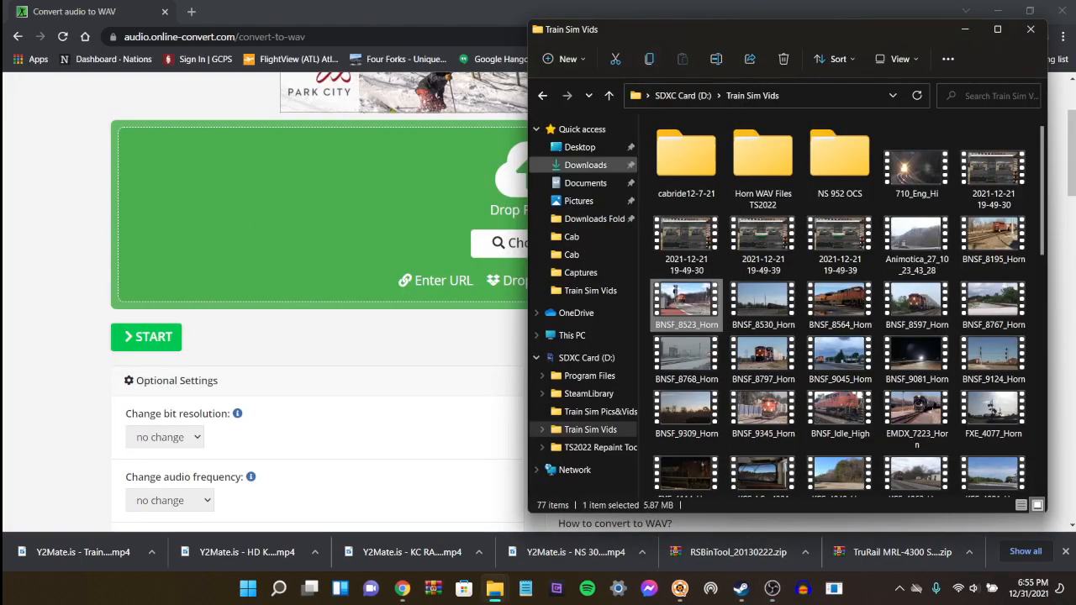
Step: Play the BNSF_8530_Horn video and close the player
double_click(762, 301)
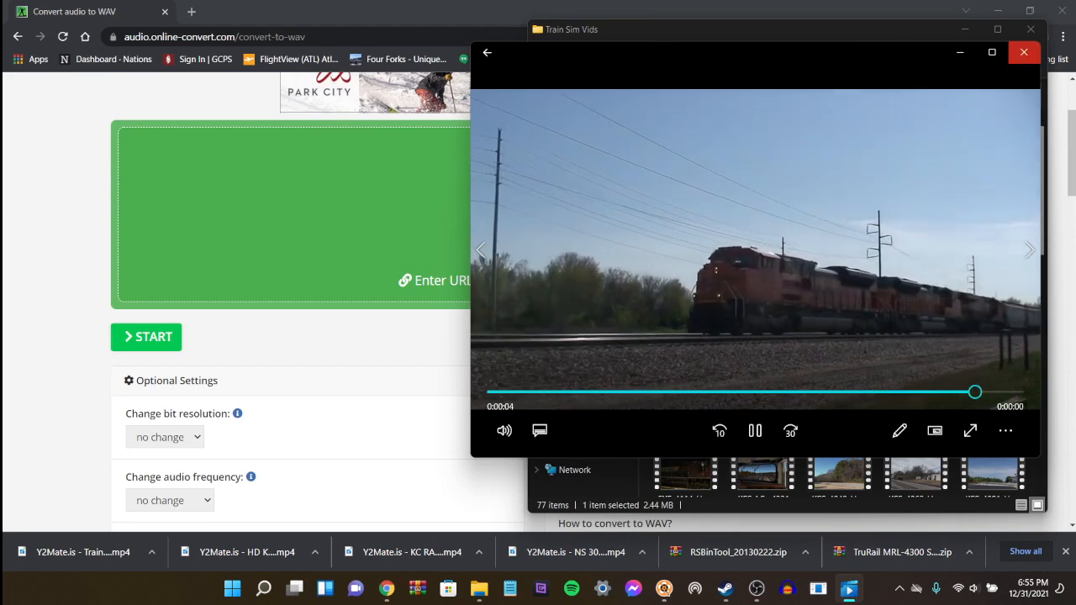
key(alt+F4)
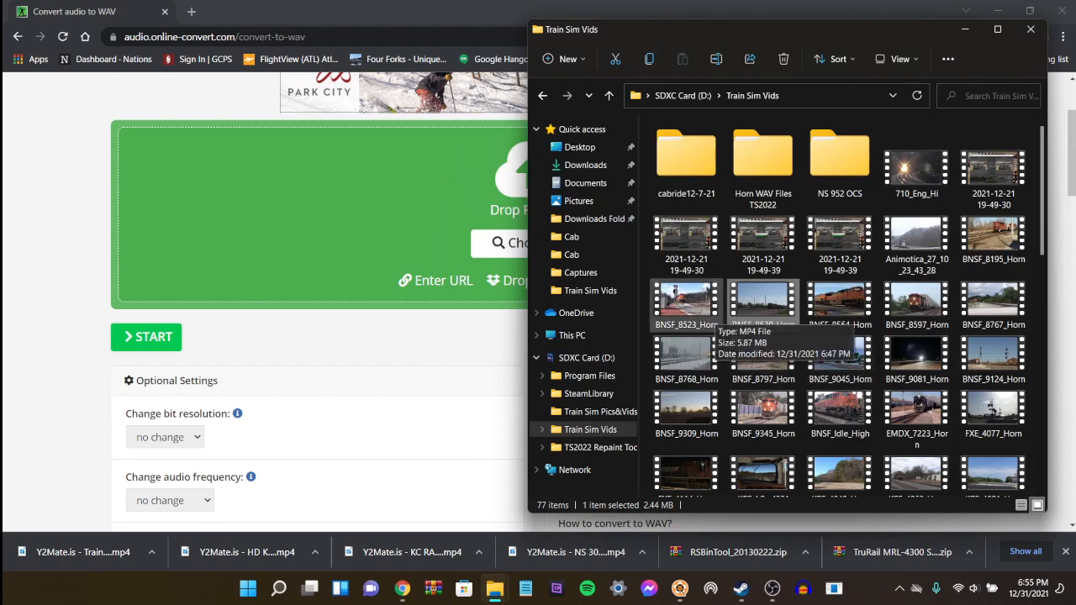
Step: Switch to Chrome and view the header of the Convert Audio To WAV page
key(alt+Tab)
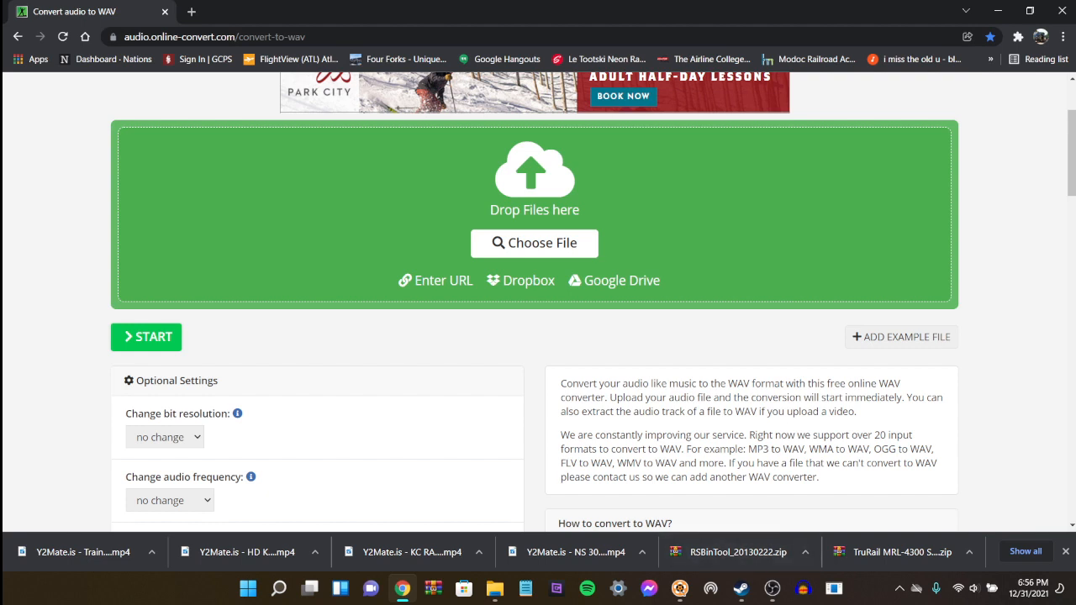
scroll(538, 303, up, 2)
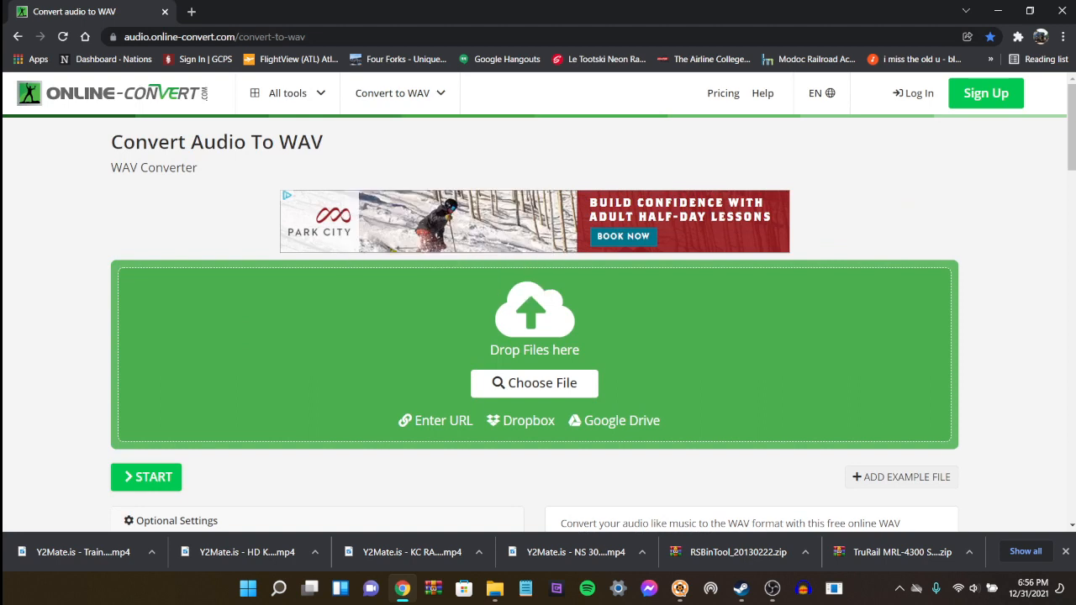
mouse_move(393, 92)
Step: Upload the KCS_4148_Horn video from the Train Sim Vids folder to the WAV converter
mouse_move(494, 588)
click(630, 517)
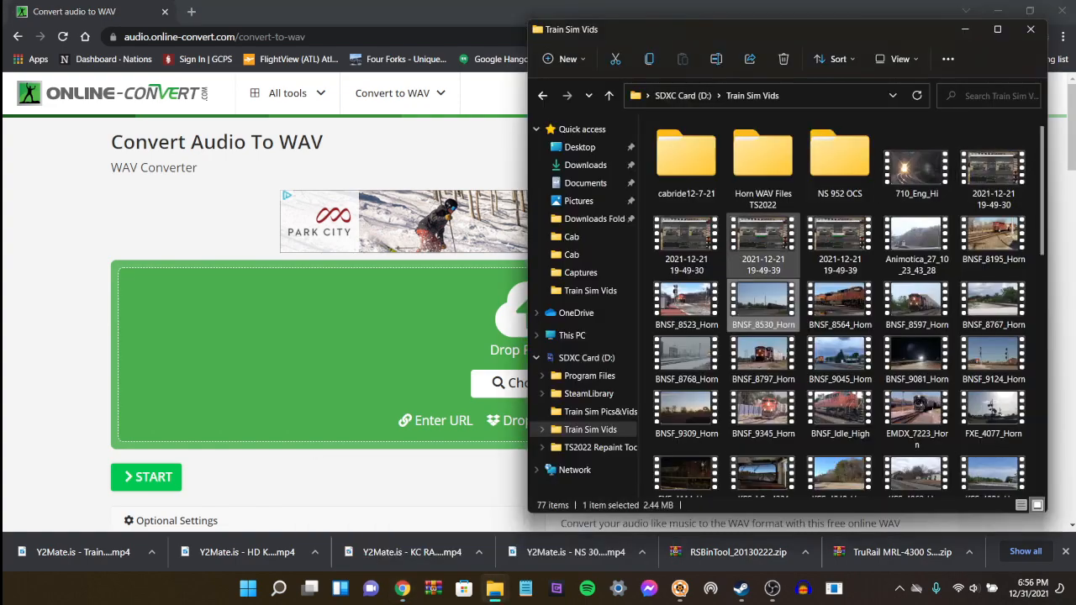
drag(761, 30, 806, 49)
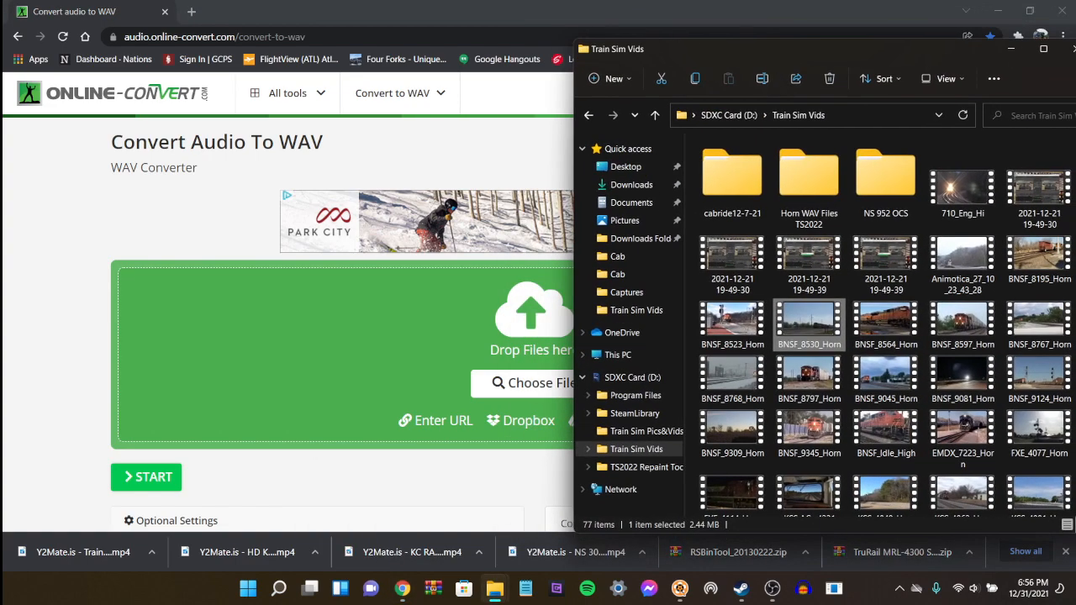
scroll(857, 294, down, 8)
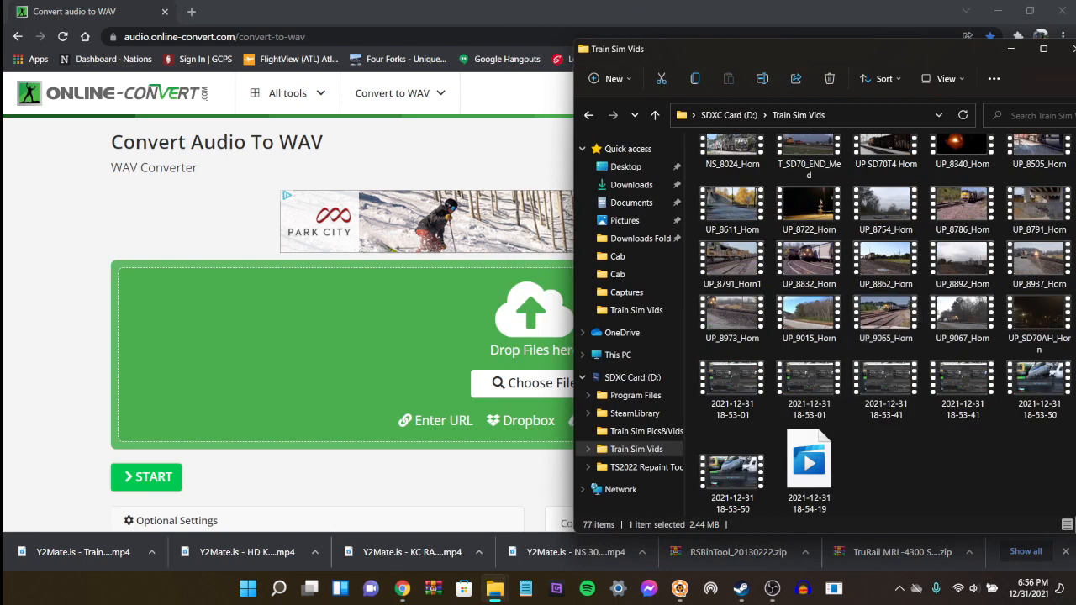
scroll(807, 441, up, 2)
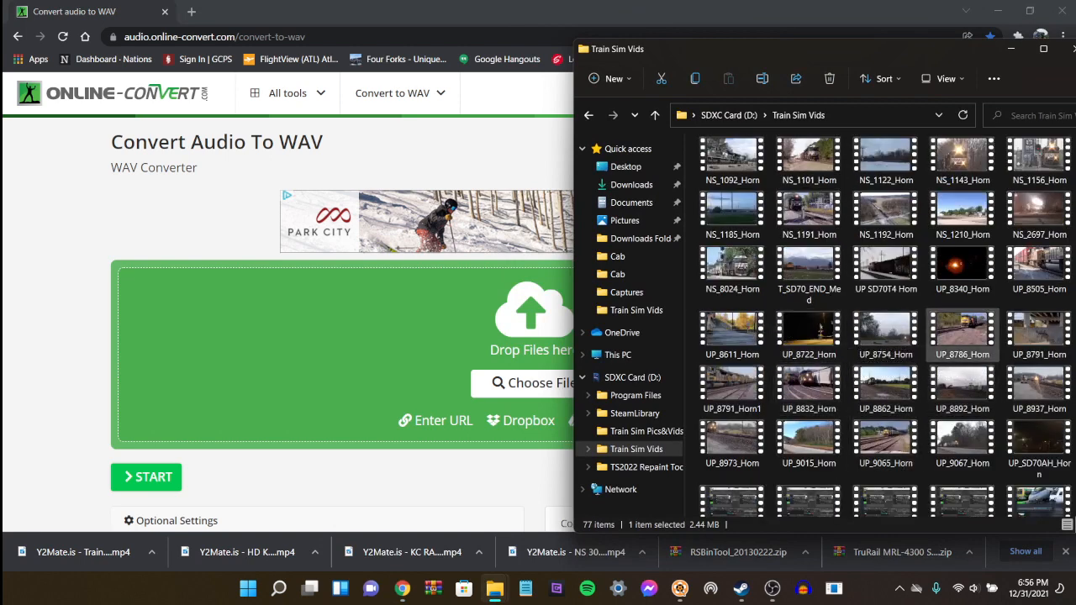
scroll(886, 353, up, 5)
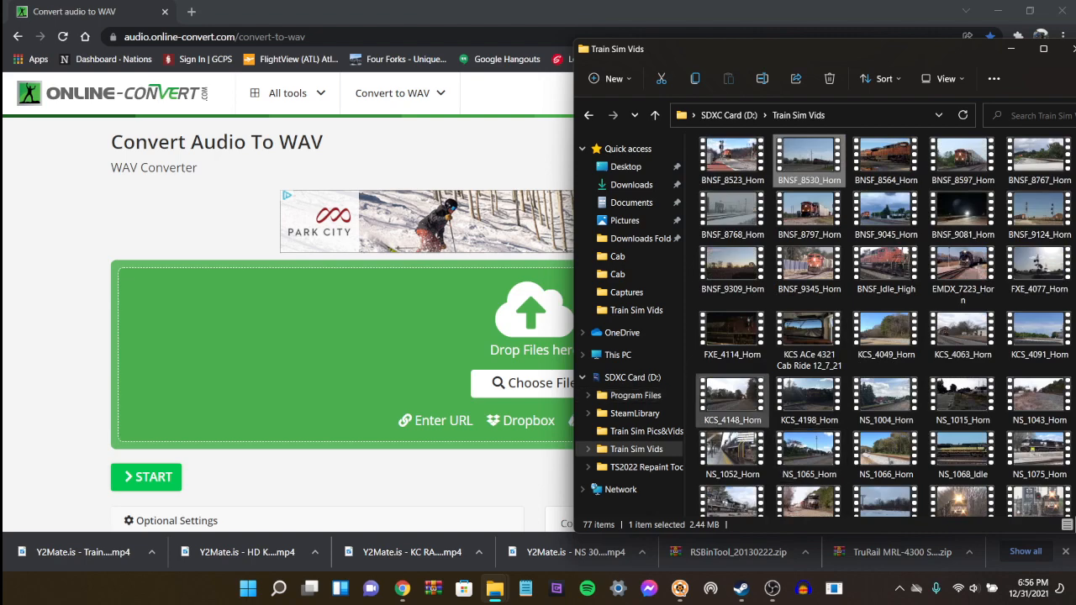
drag(732, 395, 361, 378)
Step: Review the trim settings and play the KCS_4148_Horn video to check its horn timing, closing the player when done
scroll(535, 302, down, 3)
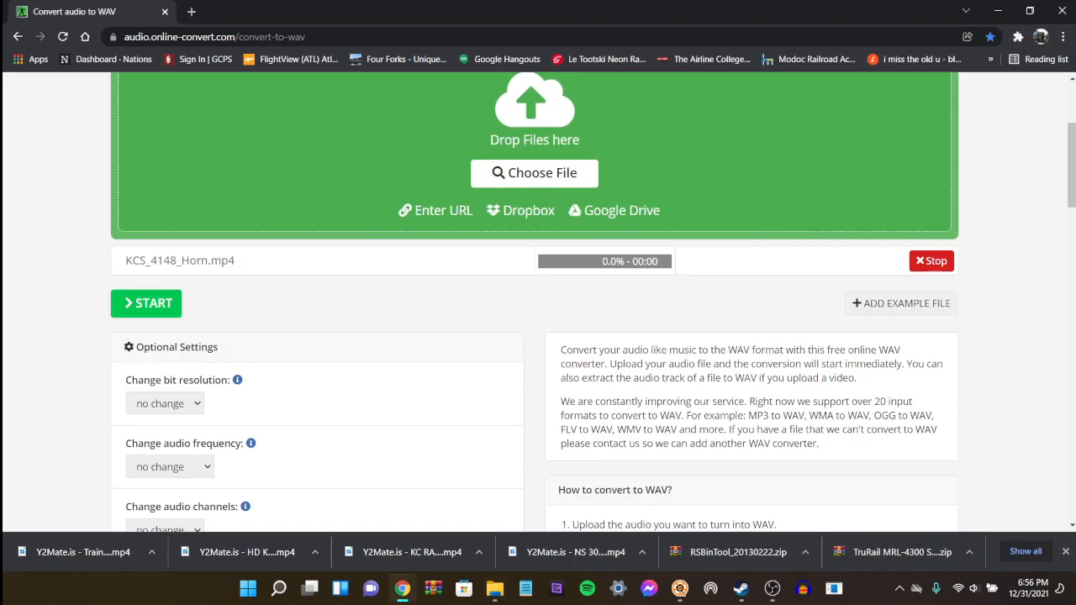
scroll(535, 302, down, 5)
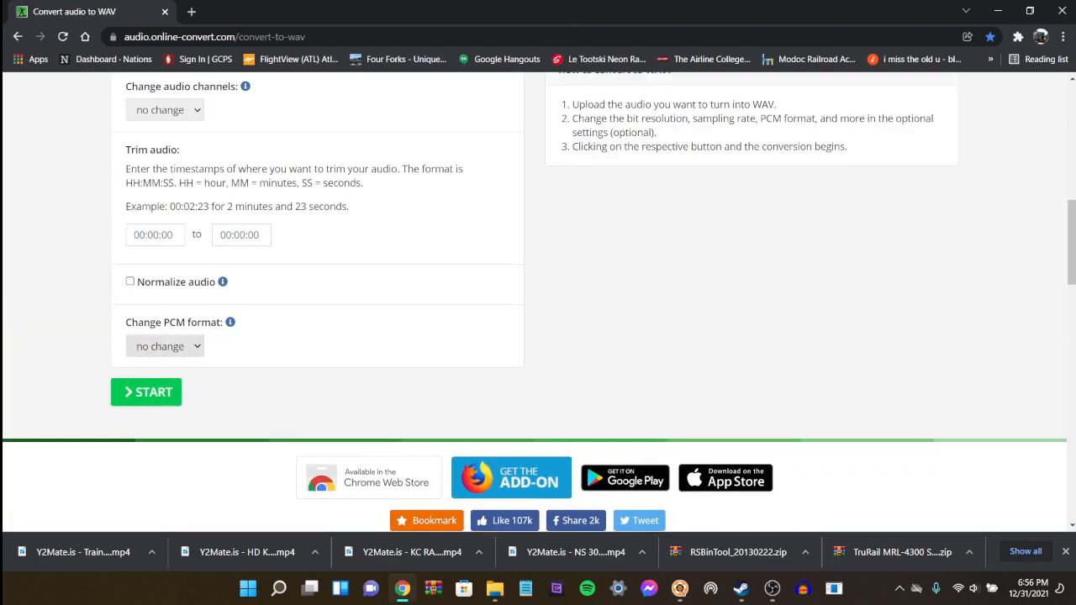
scroll(538, 302, up, 1)
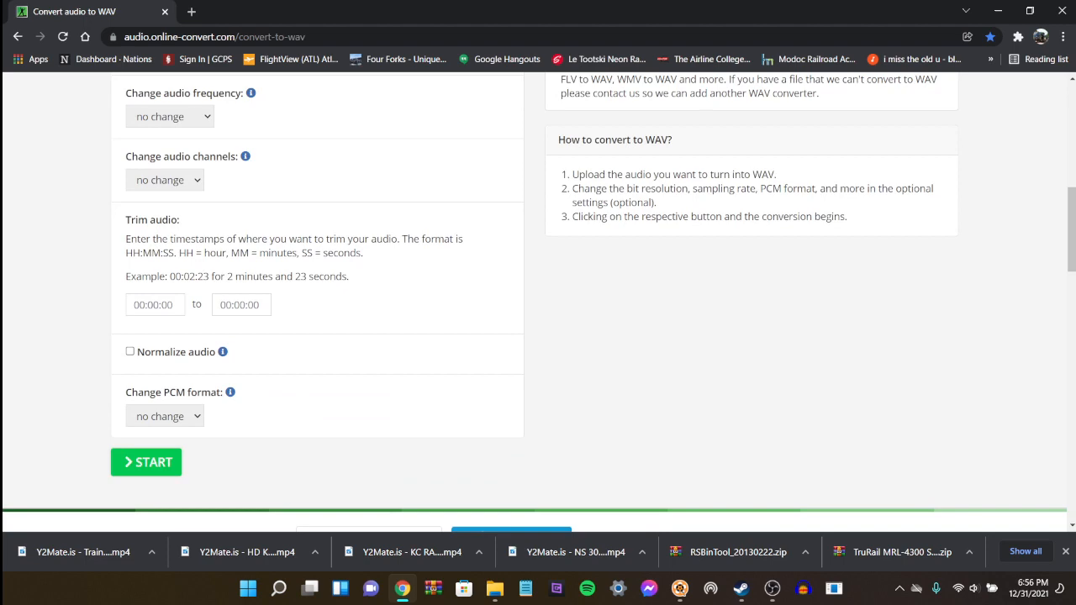
mouse_move(494, 588)
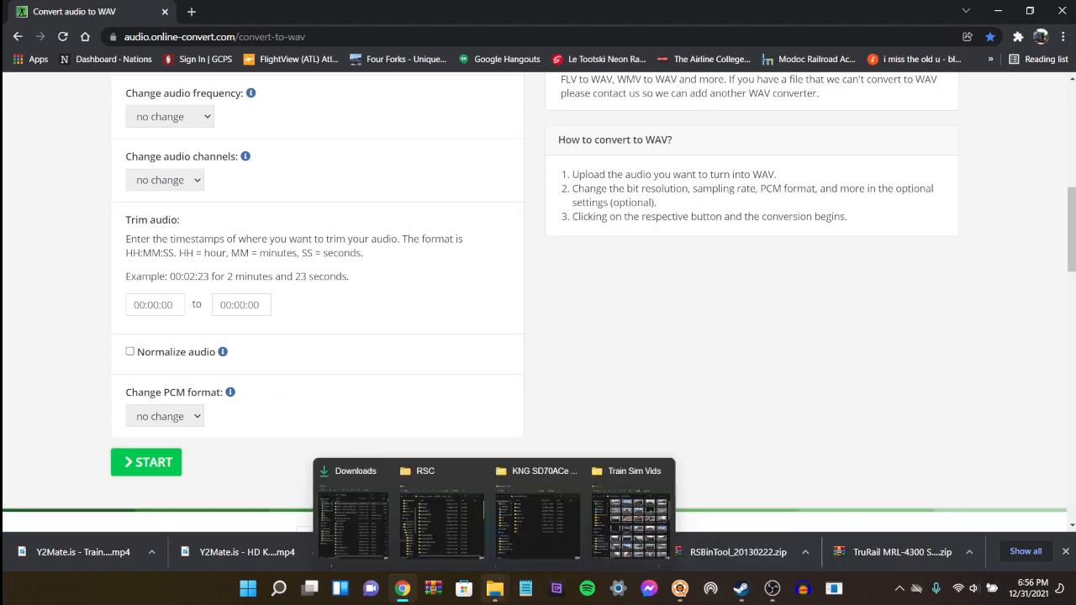
click(646, 445)
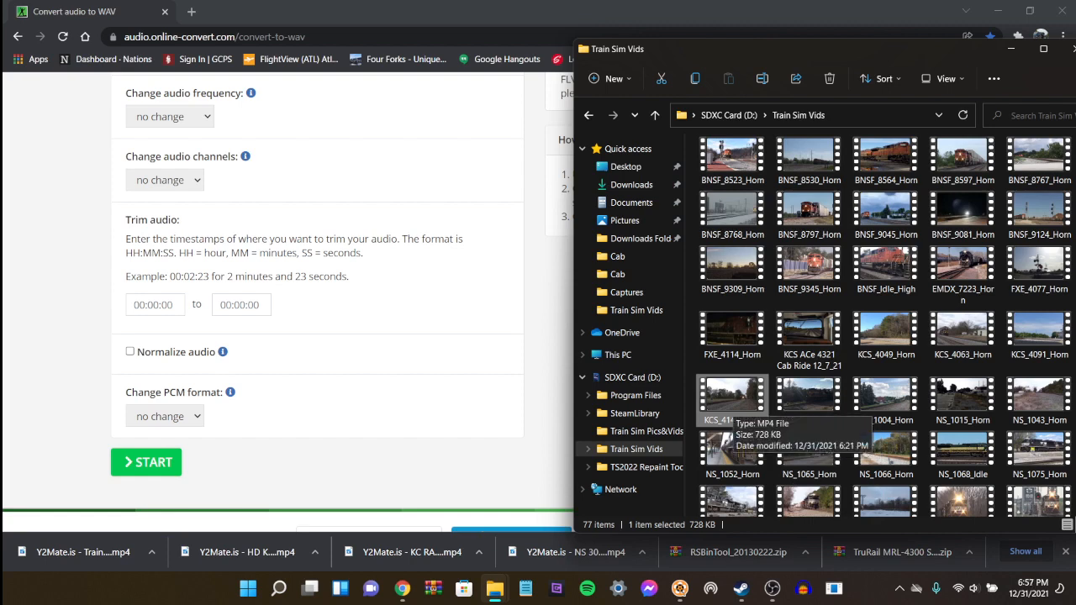
double_click(731, 395)
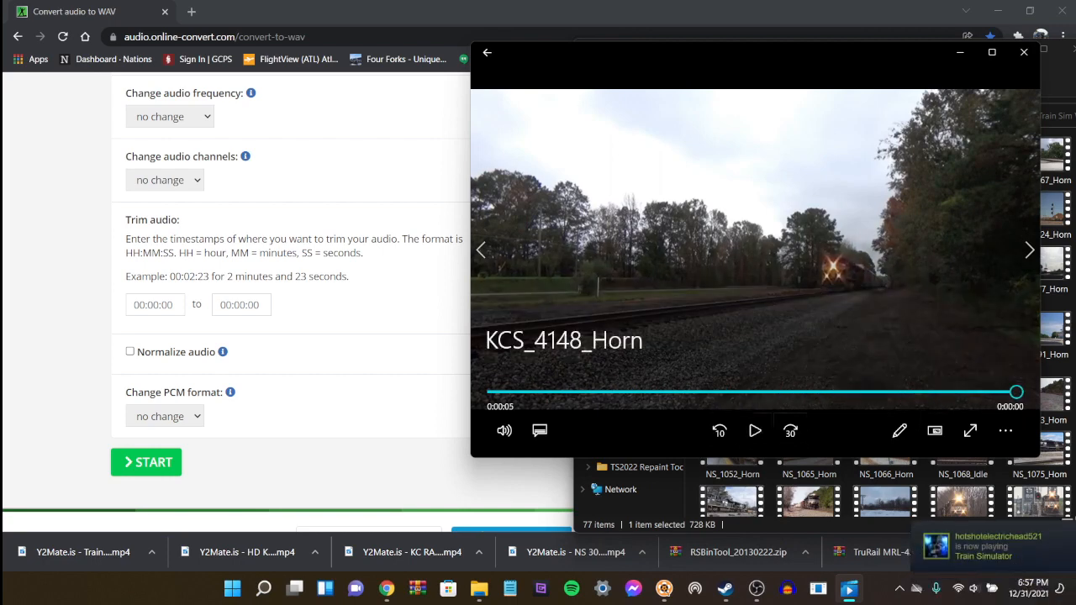
click(759, 392)
click(754, 431)
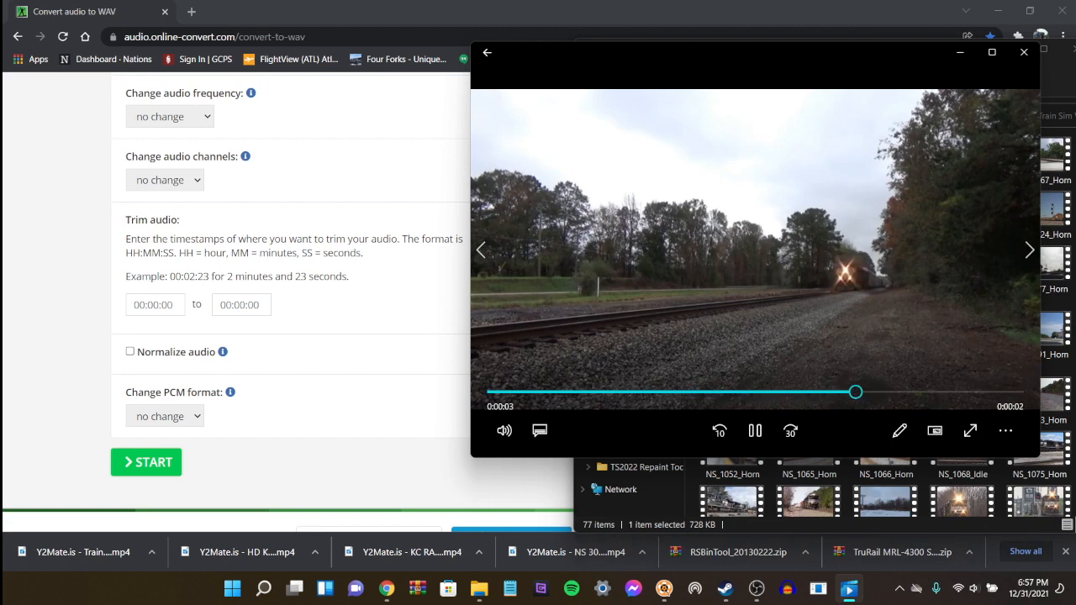
click(755, 430)
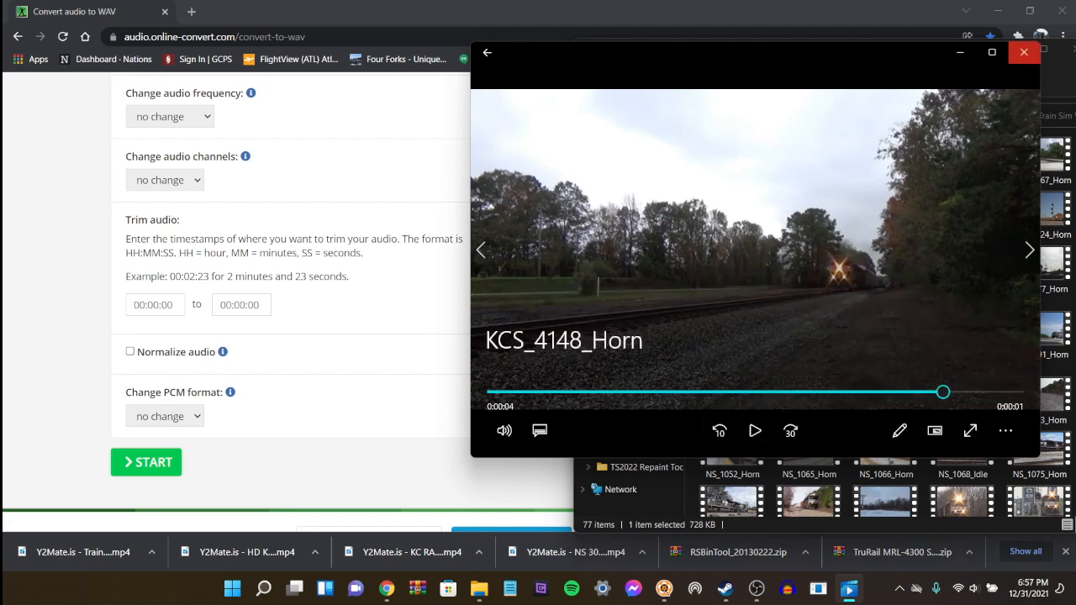
click(1023, 52)
Step: Trim the audio from 00:00:00 to 00:00:03 and start converting KCS_4148_Horn to WAV
click(155, 305)
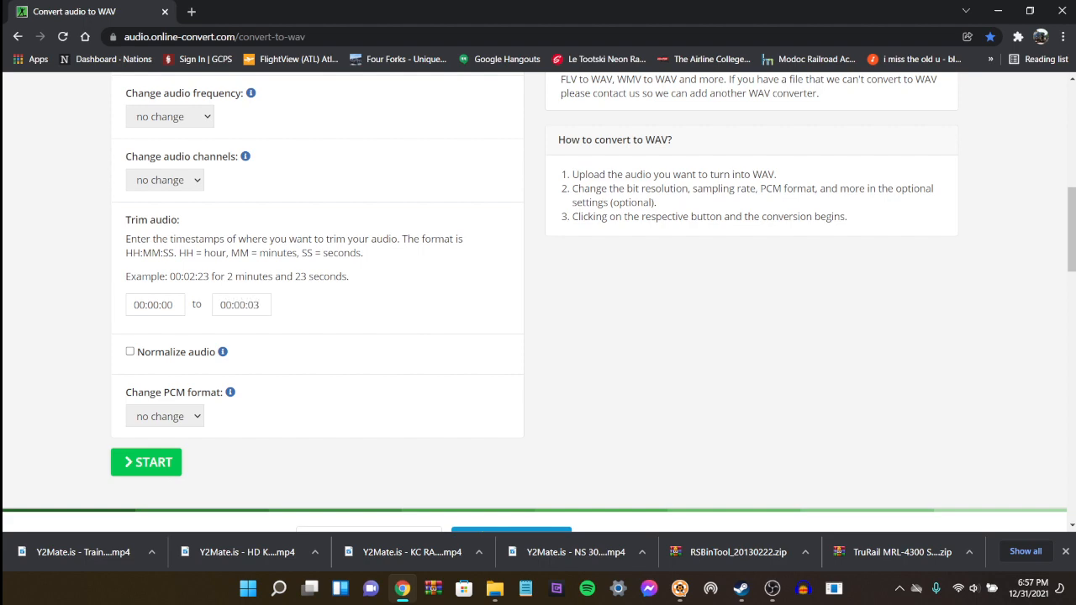
scroll(538, 294, up, 4)
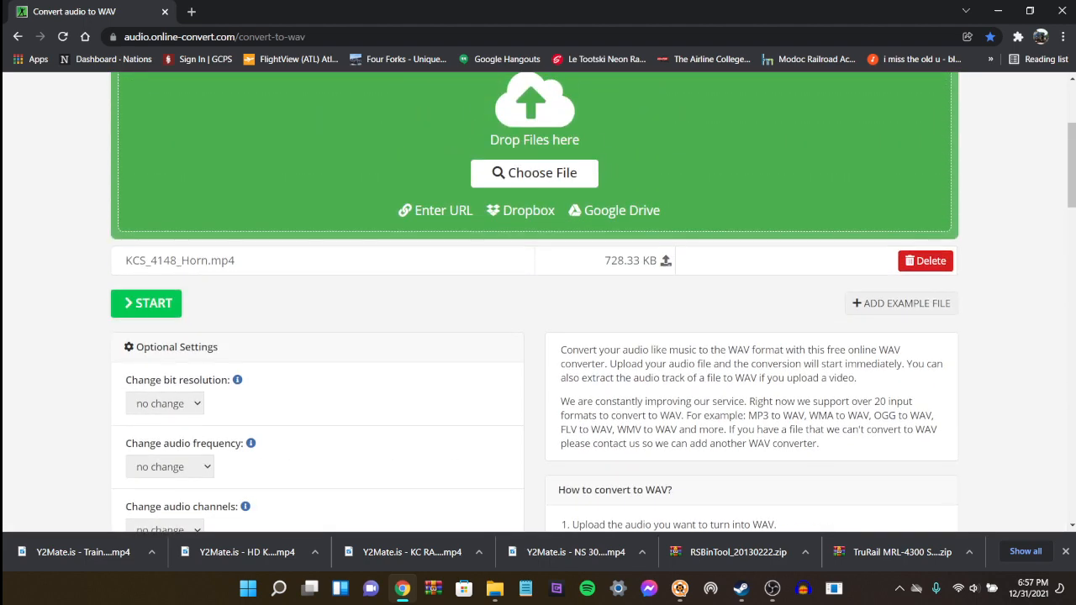
scroll(538, 294, down, 4)
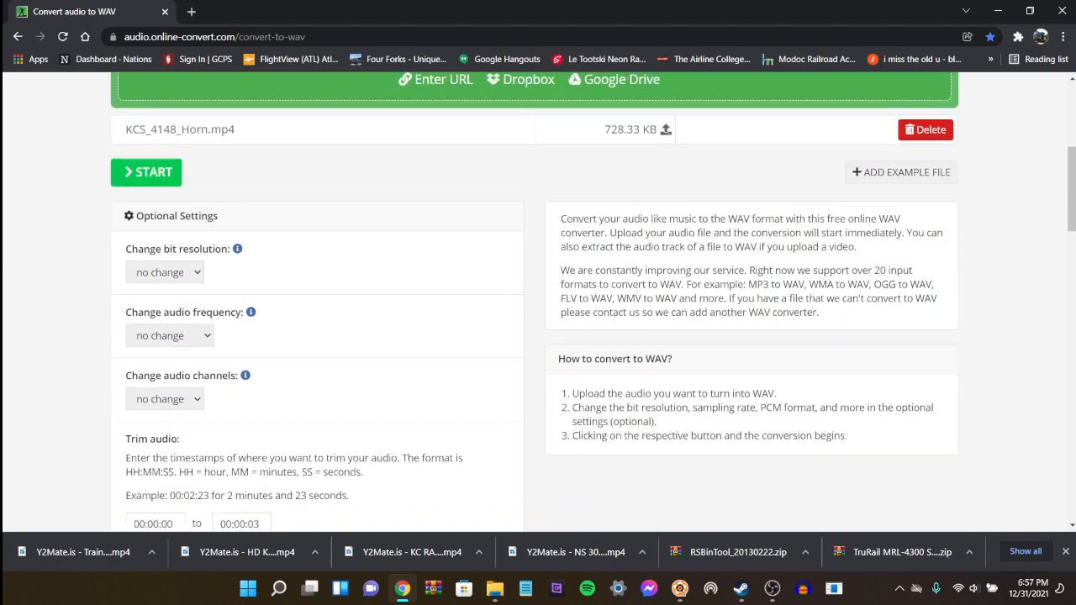
click(146, 462)
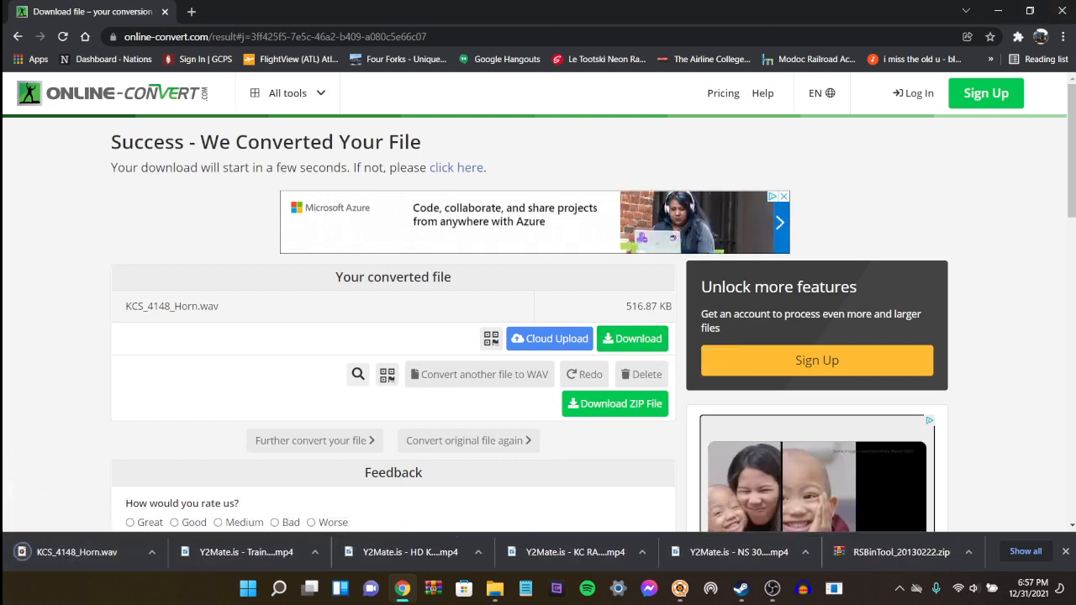
Step: Switch to the Downloads folder and open the converted KCS_4148_Horn WAV file in Audacity
click(997, 11)
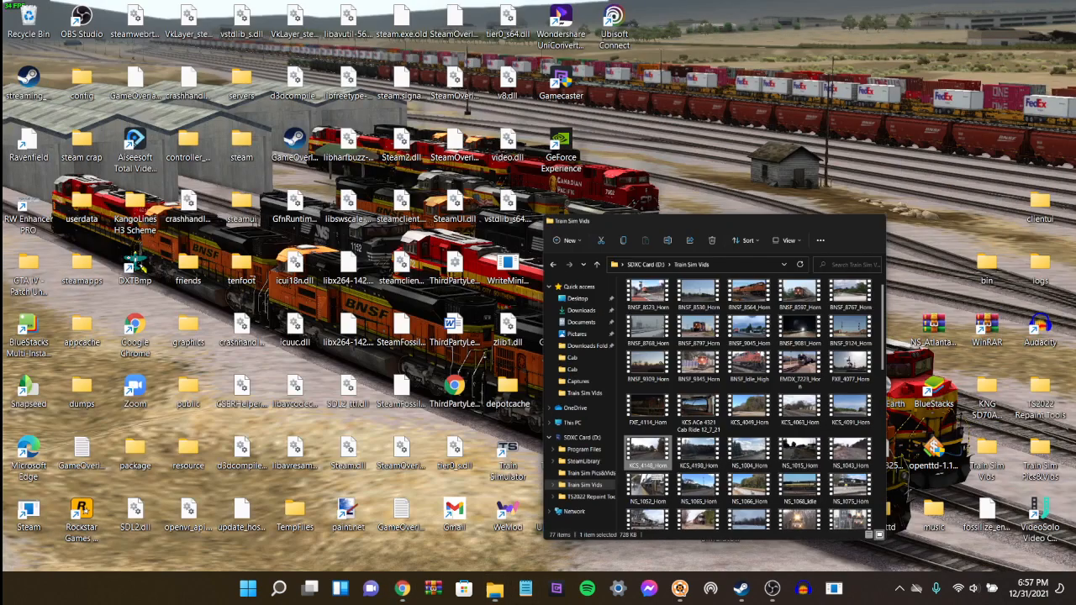
click(494, 588)
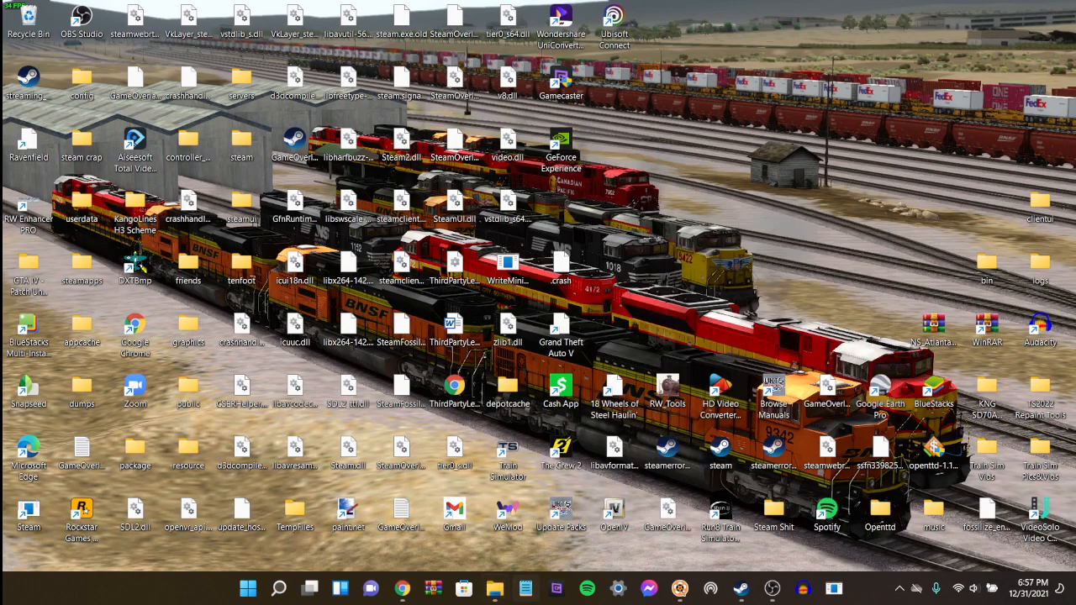
mouse_move(494, 588)
click(352, 505)
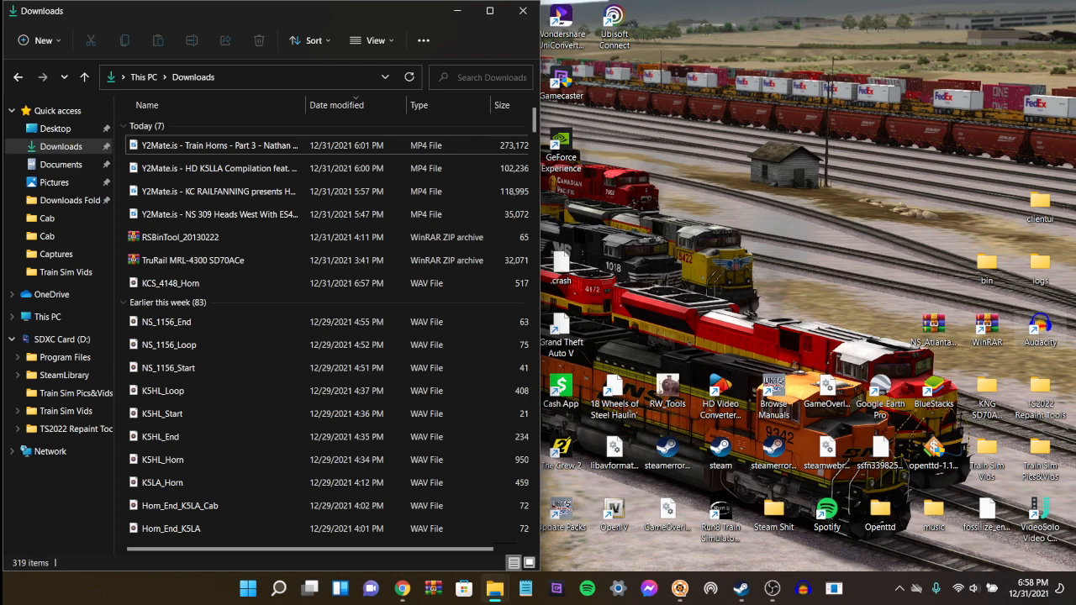
drag(194, 282, 1047, 332)
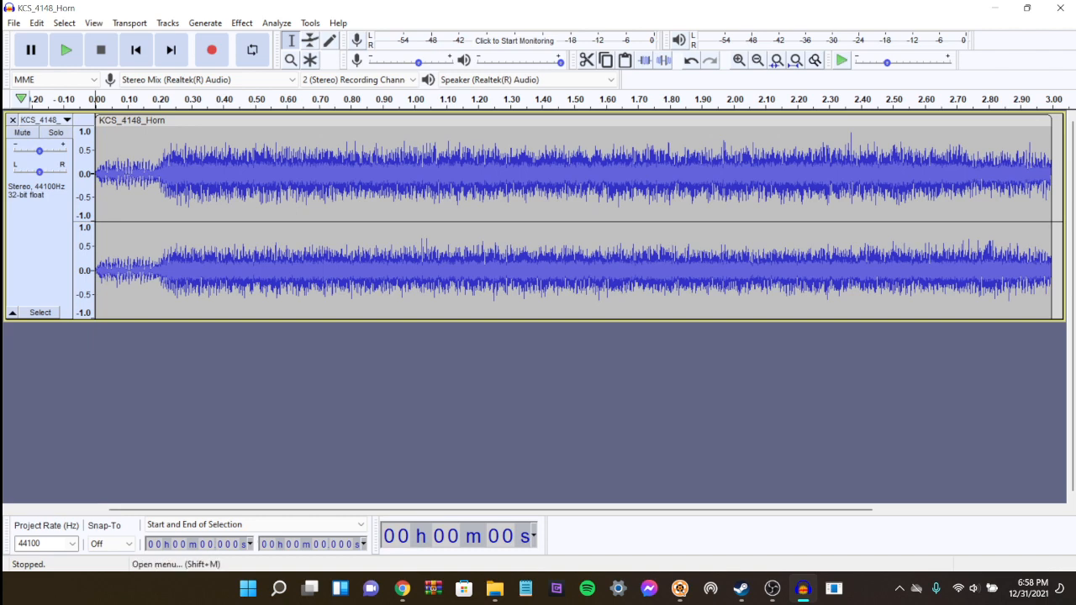
Step: Split the KCS_4148_Horn stereo track to mono and delete the second of the two resulting tracks
click(42, 120)
key(Down)
key(Down)
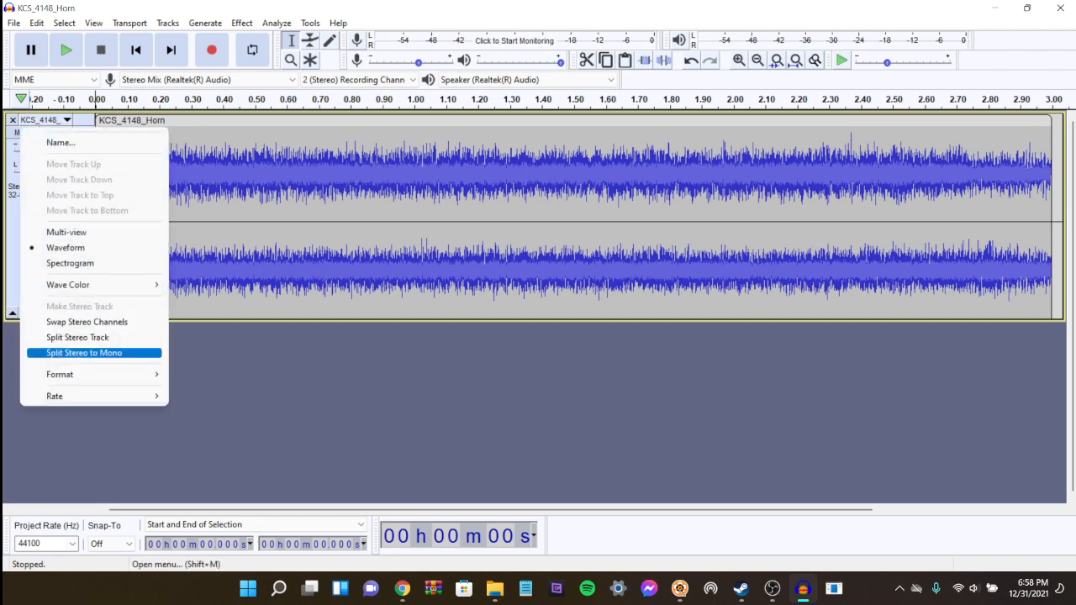
key(Up)
key(Up)
key(Down)
key(Down)
key(Up)
key(Up)
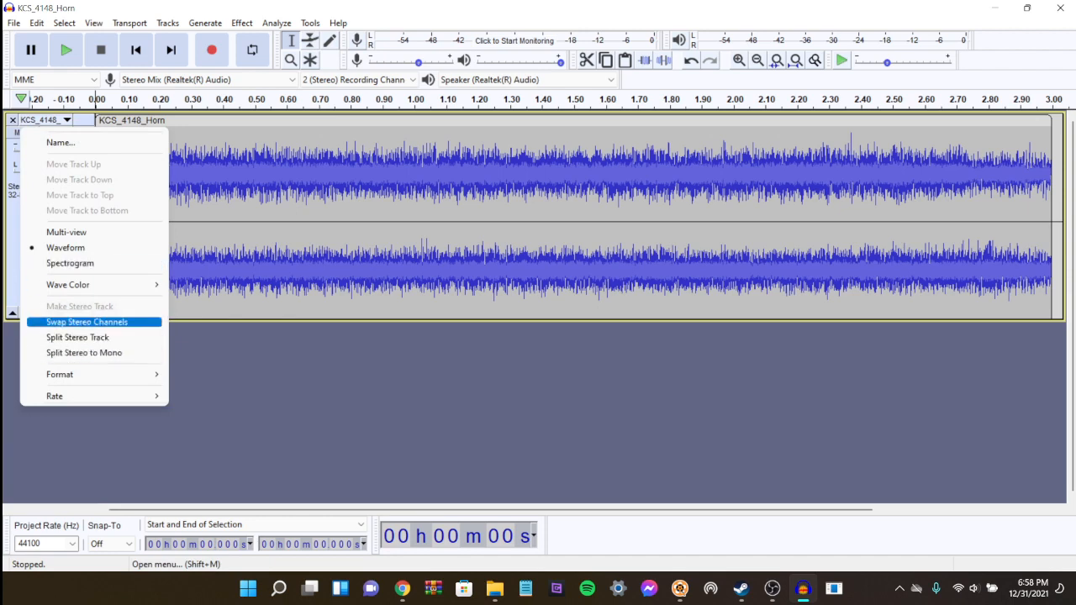
key(Down)
key(Down)
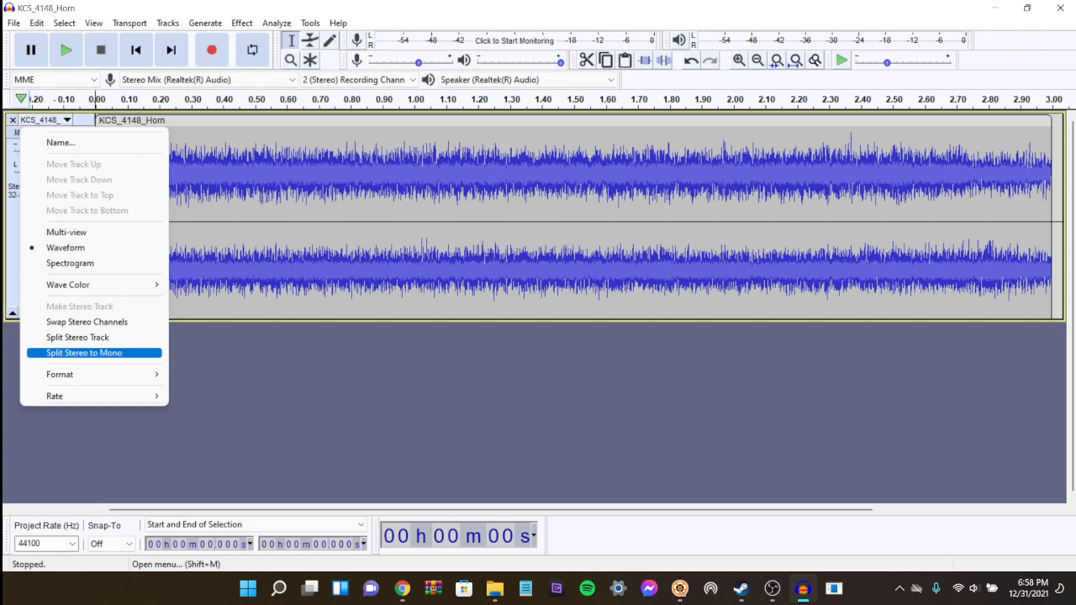
key(Return)
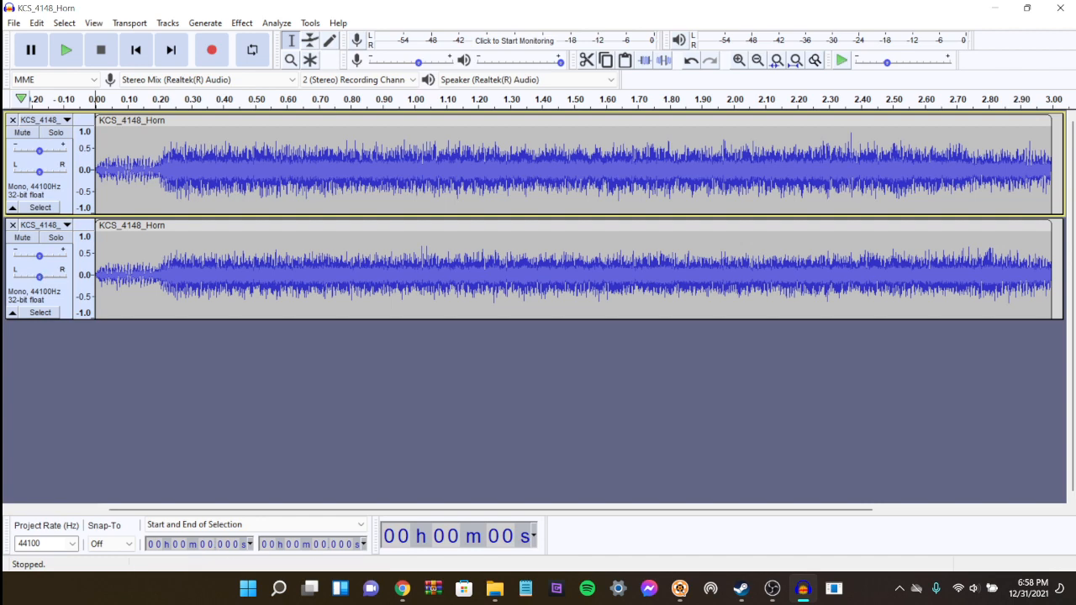
click(12, 224)
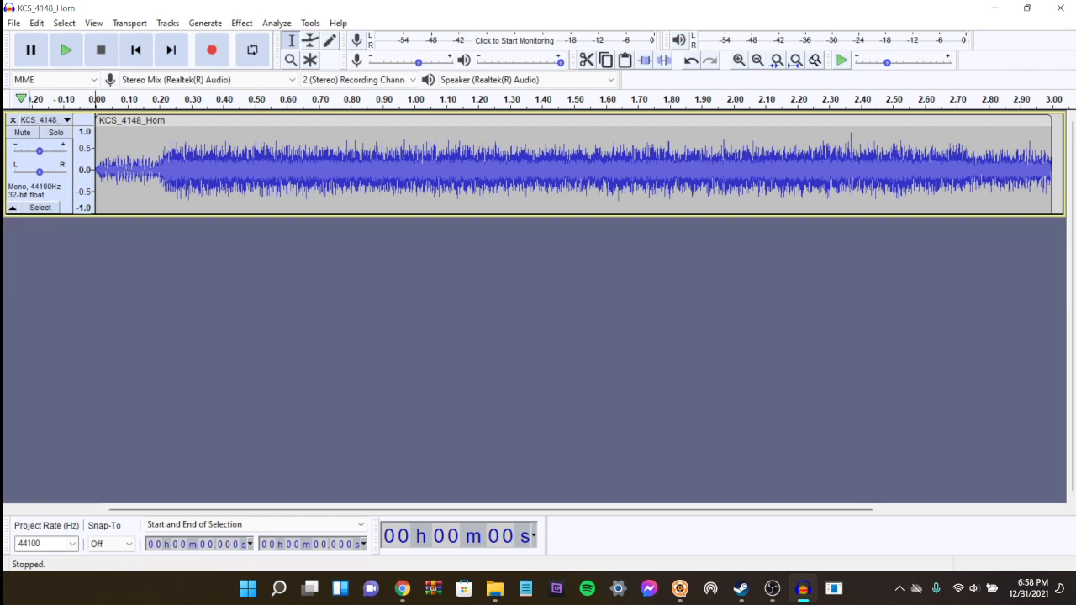
Step: Play the mono horn track from its beginning to hear the whole clip
click(98, 168)
click(67, 50)
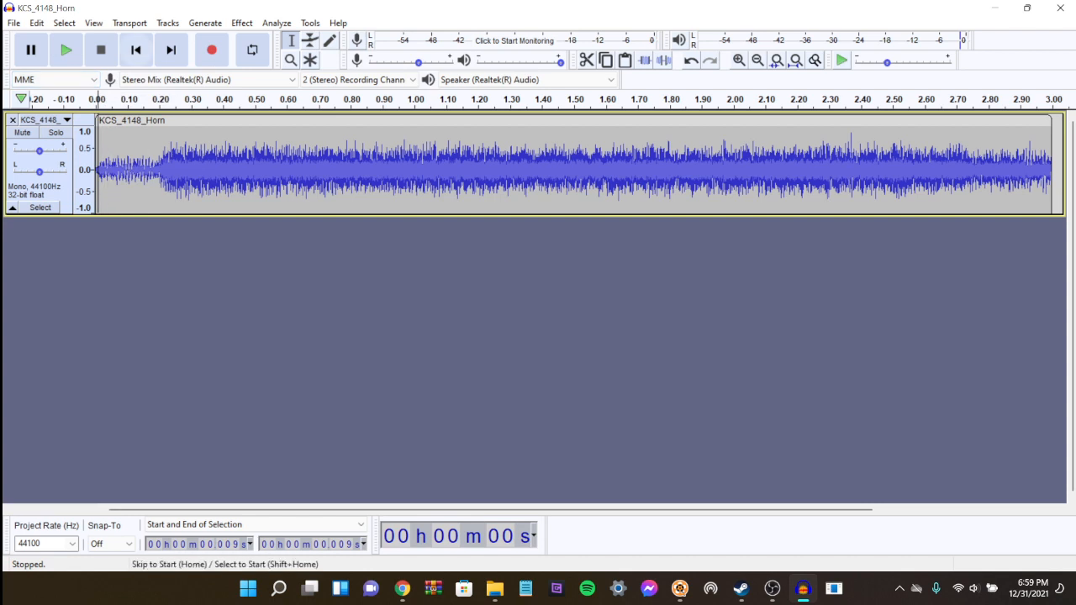
click(67, 50)
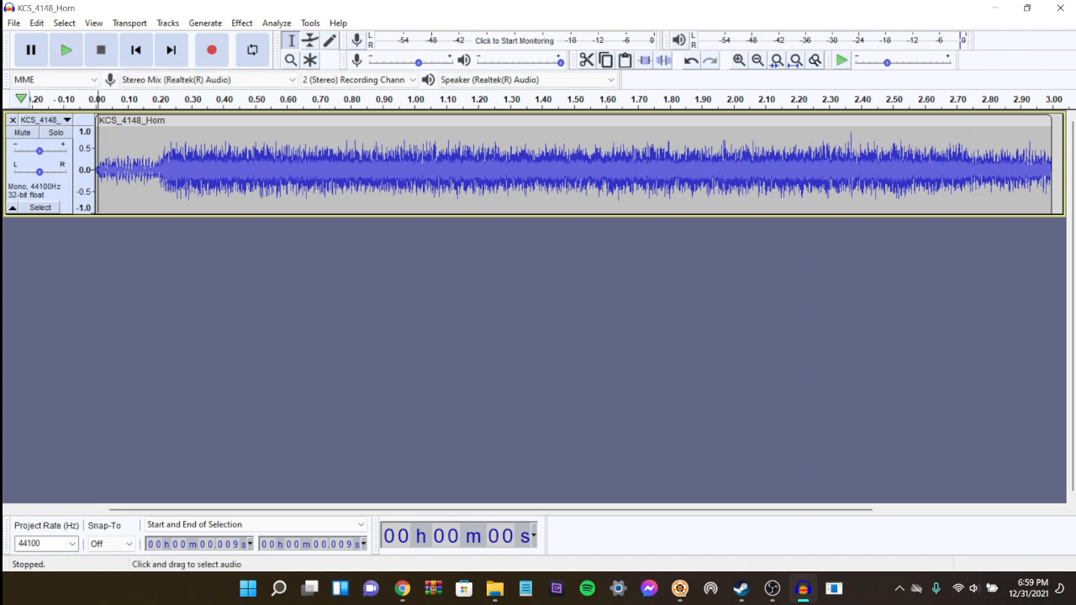
Step: Select the end of the horn from about 2.55 s to 3 s and play that selection
click(1053, 168)
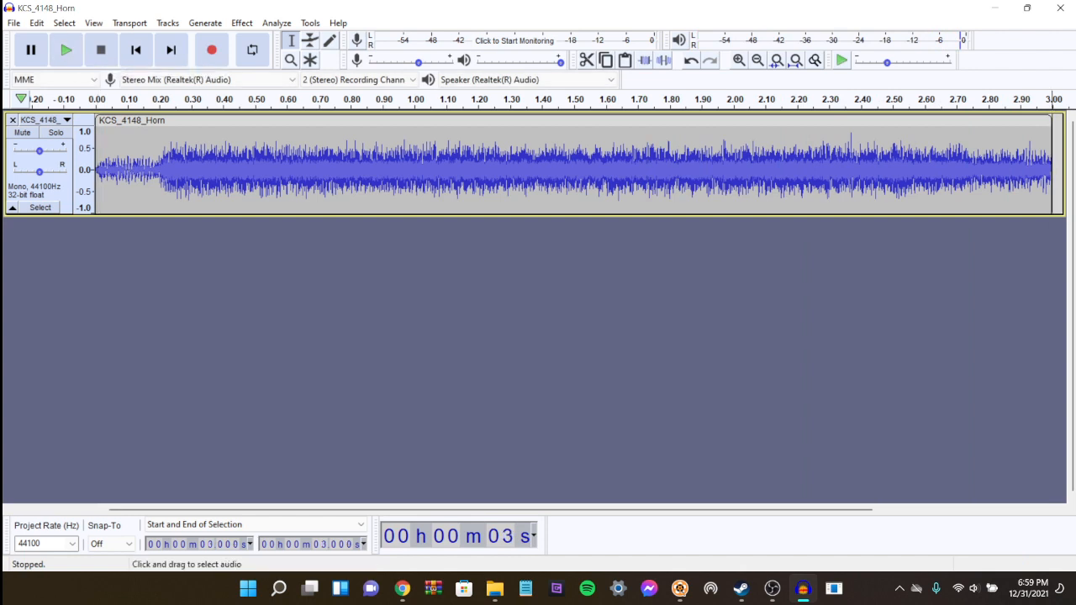
click(721, 168)
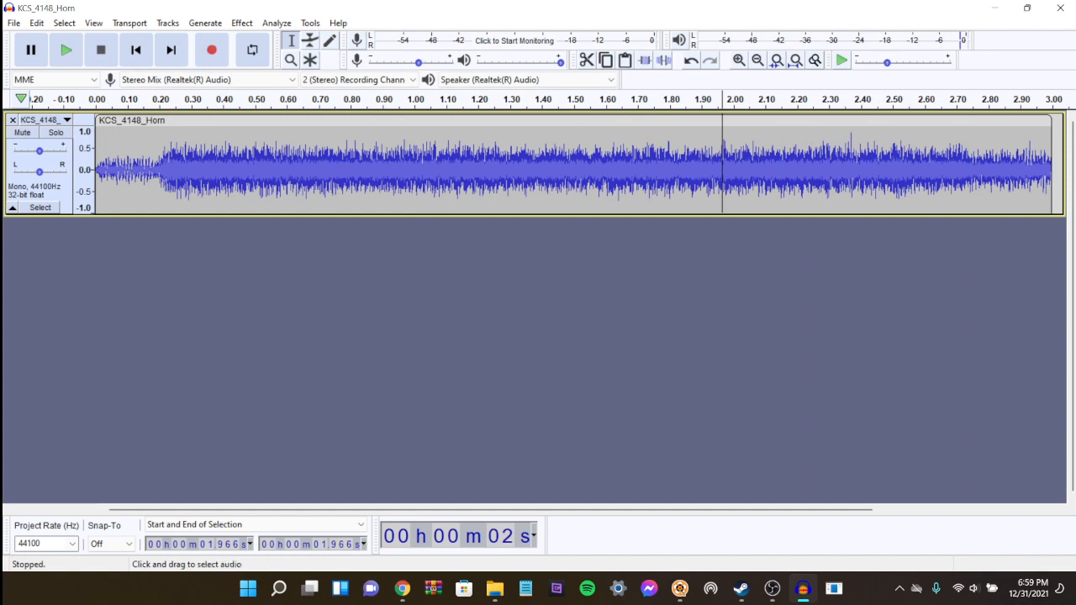
click(543, 168)
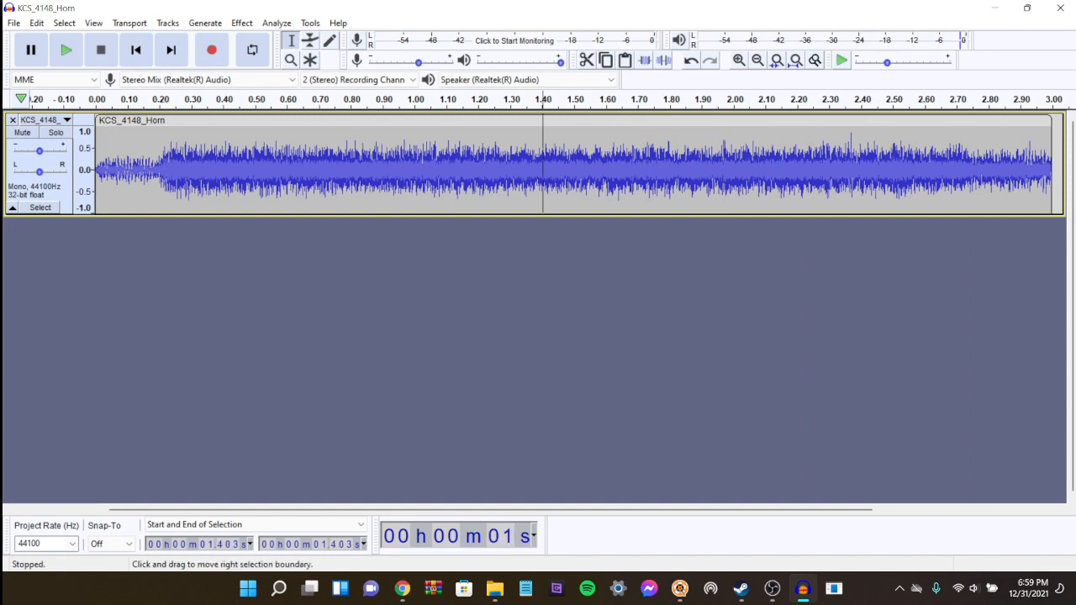
drag(542, 168, 1053, 168)
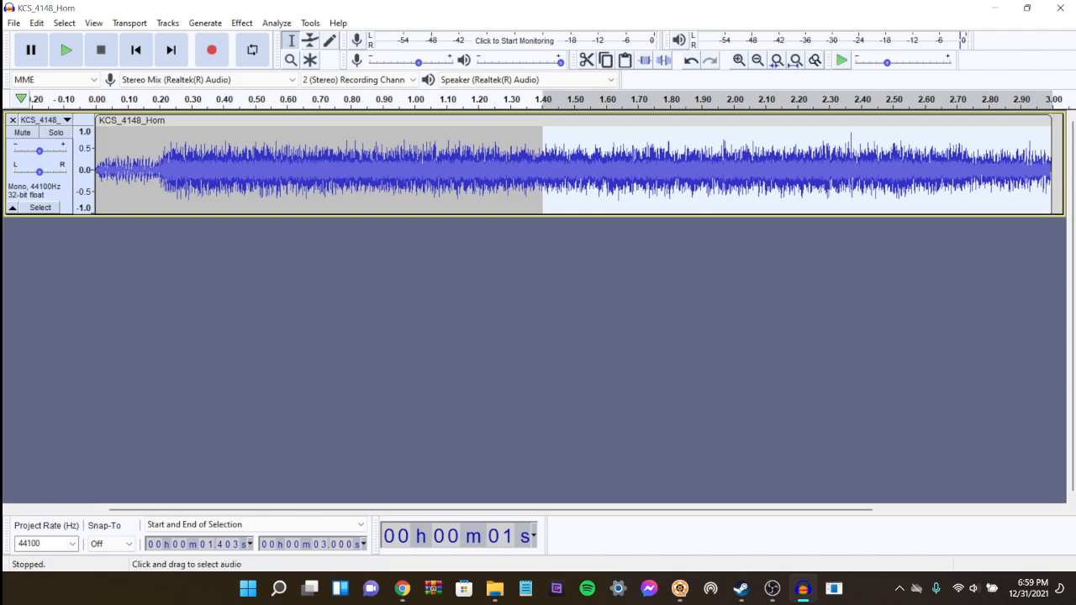
drag(542, 168, 908, 168)
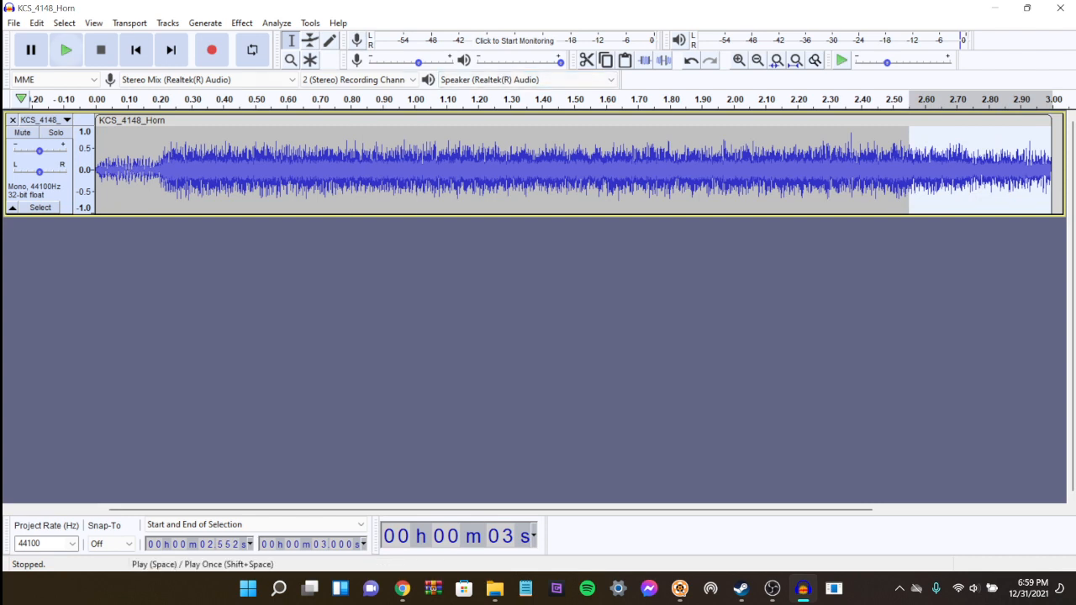
click(65, 50)
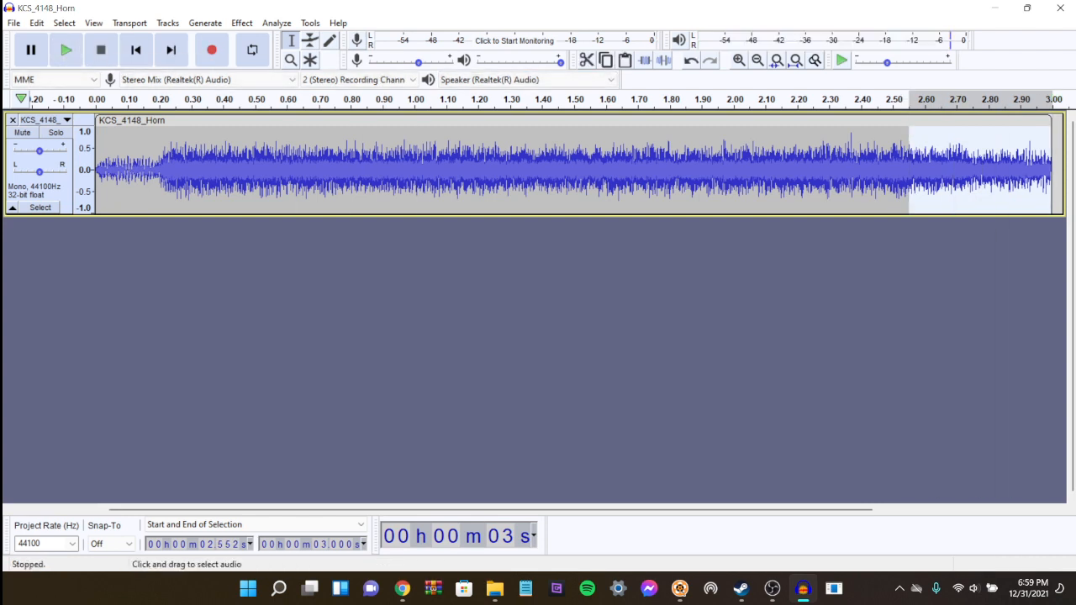
Step: Fade out the horn's ending from about 2.565 s to 3 s and listen to it from about 2.09 s
drag(1051, 168, 1056, 168)
drag(908, 168, 913, 168)
drag(1056, 168, 1051, 168)
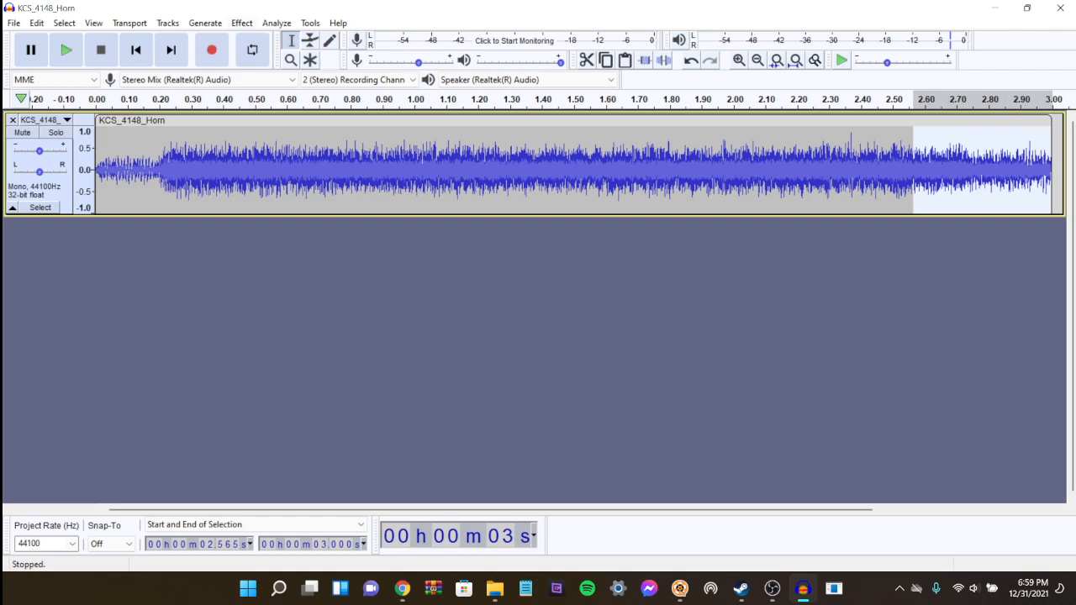
click(242, 22)
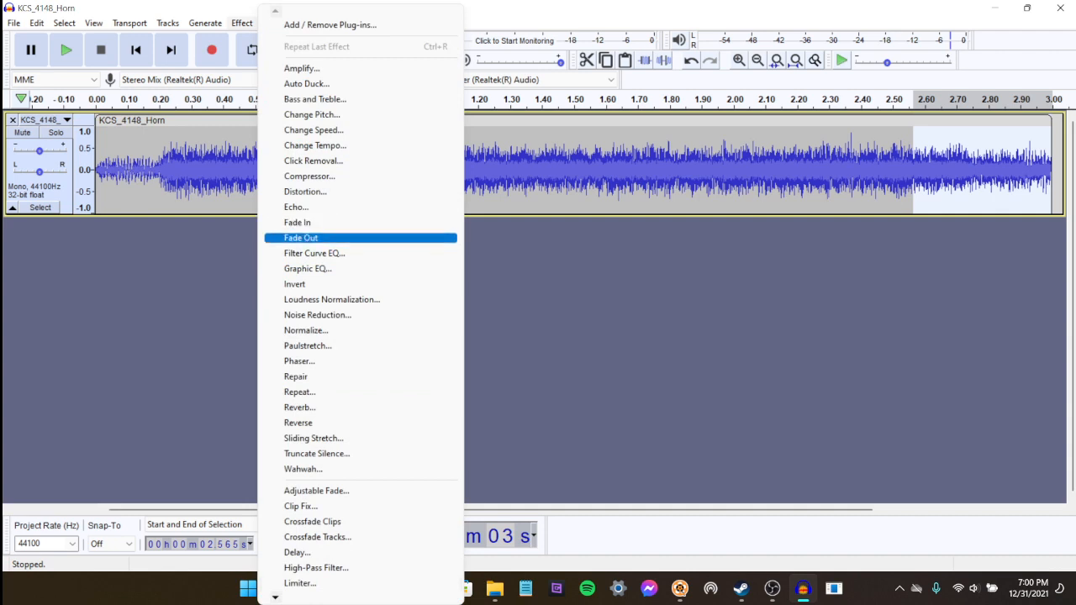
key(Return)
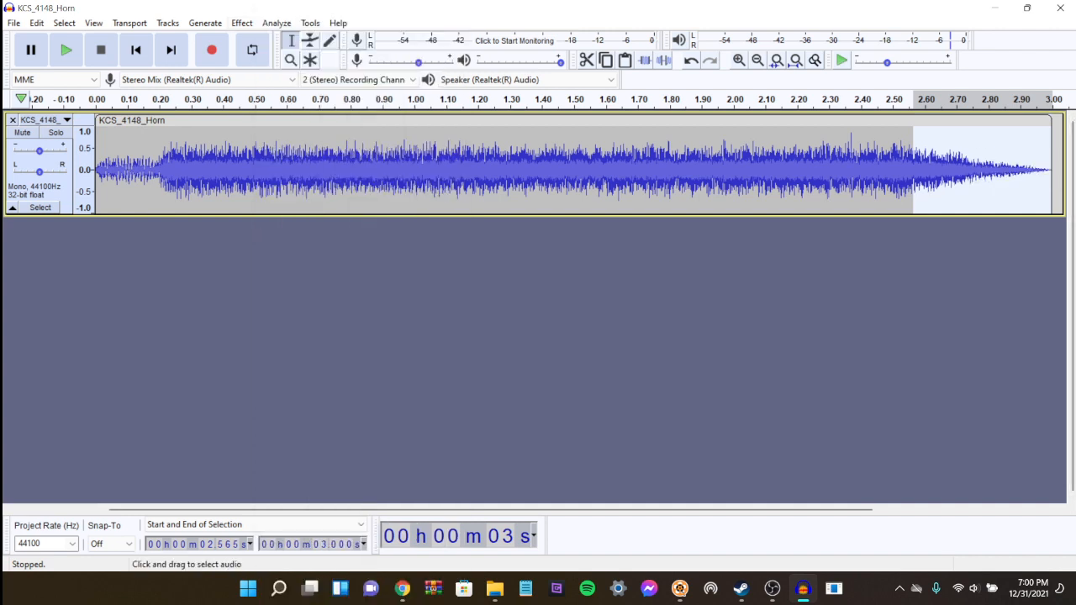
click(762, 169)
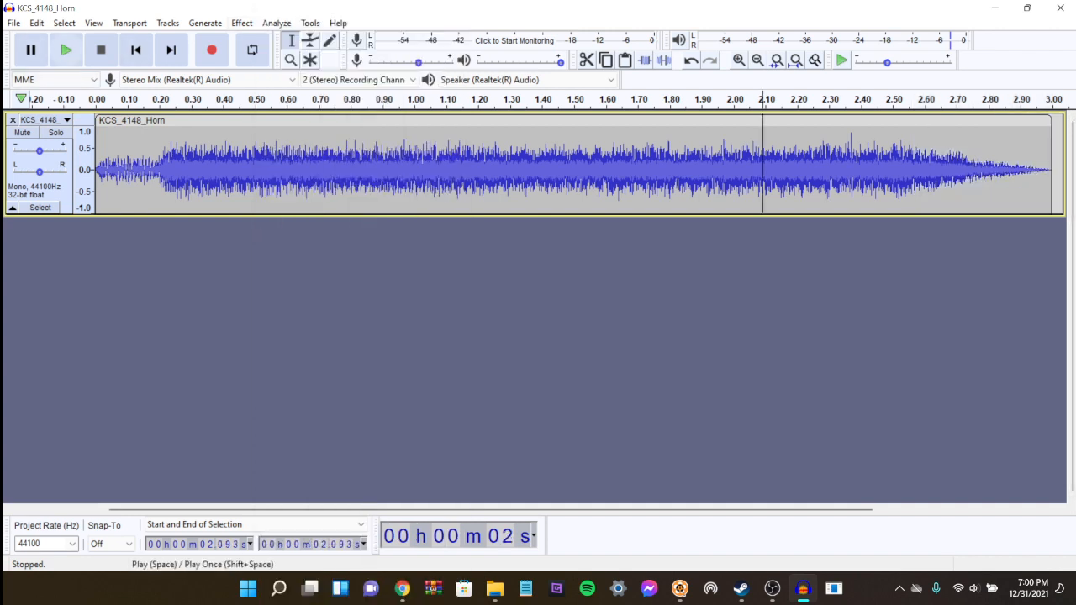
click(66, 50)
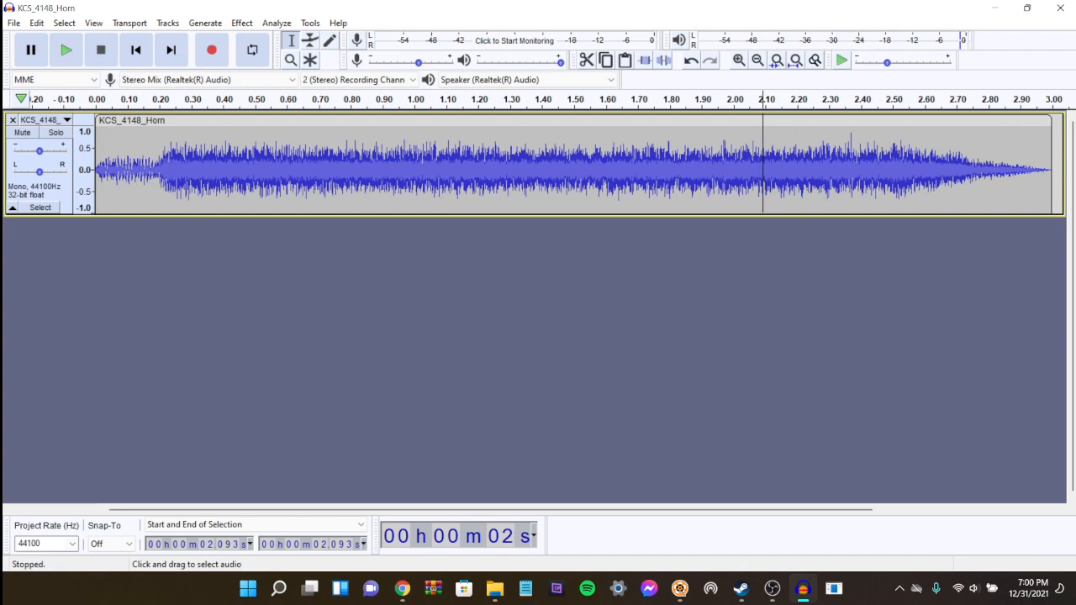
Step: Fade in the horn's onset from about 0.158 s to 0.237 s and cut all audio before it
click(147, 170)
drag(146, 170, 172, 171)
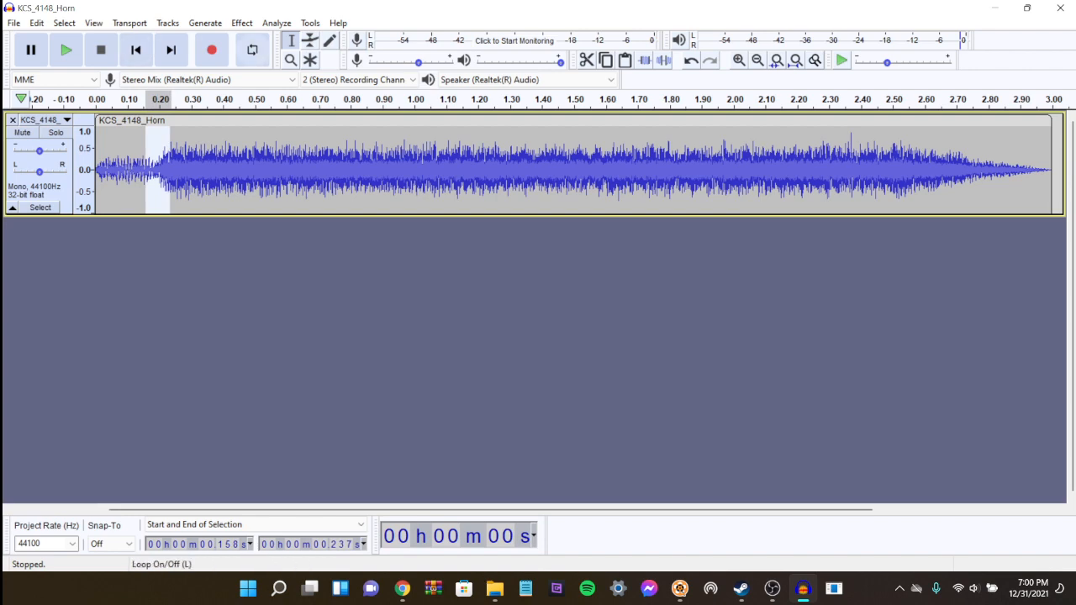
click(242, 23)
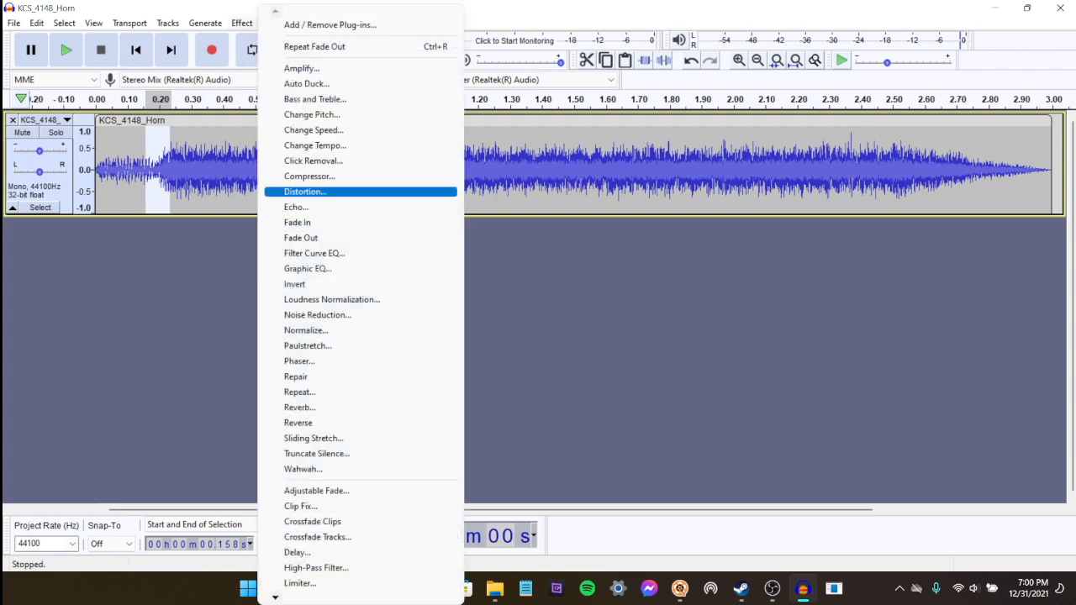
click(299, 222)
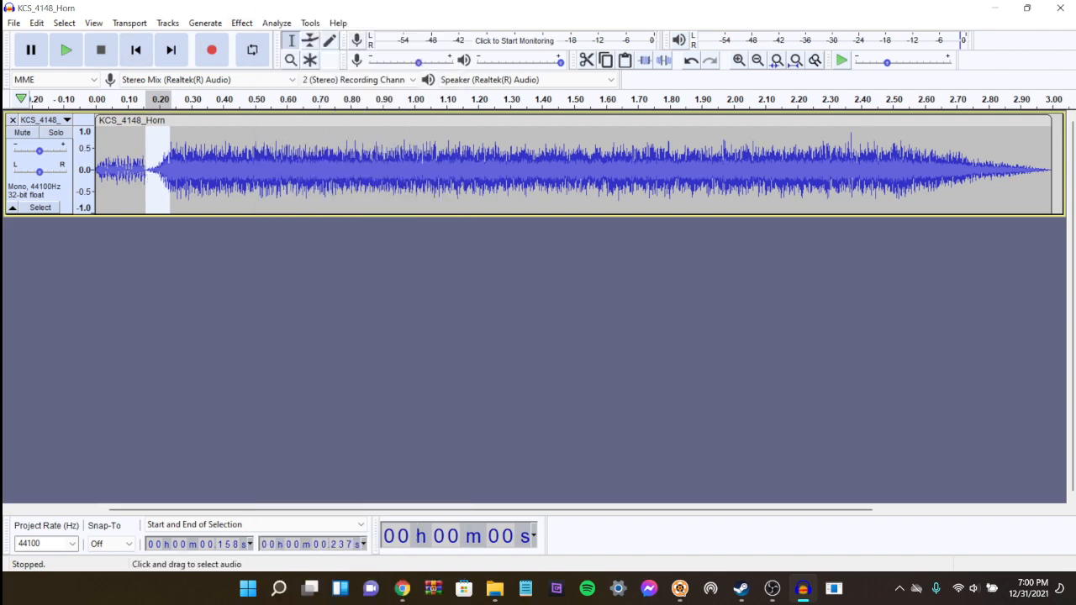
drag(147, 168, 98, 169)
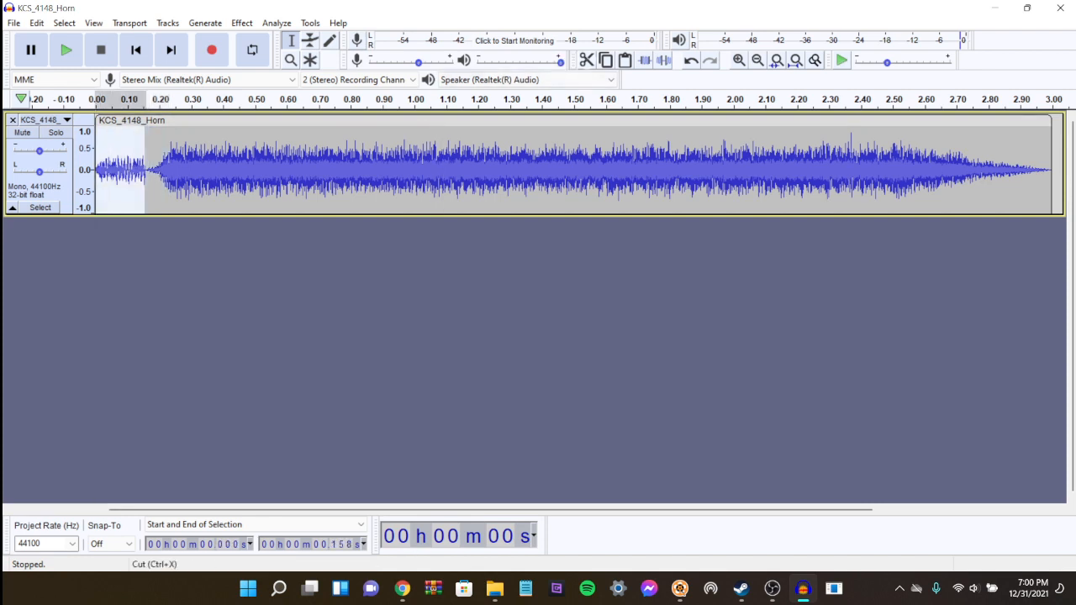
click(586, 59)
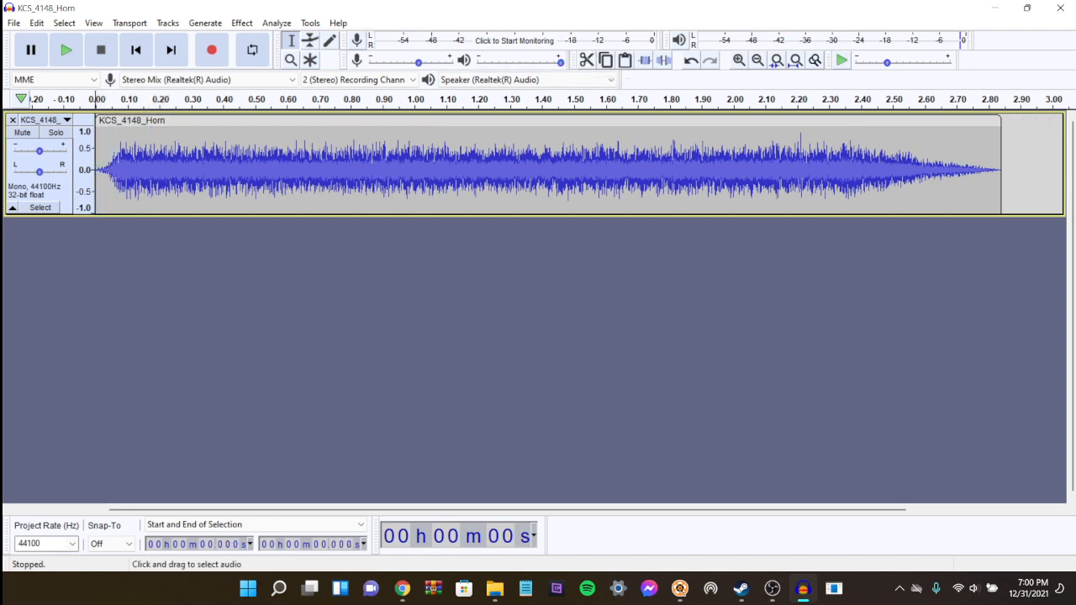
Step: Play the trimmed horn from the start and select the whole clip
click(66, 50)
click(67, 50)
click(122, 159)
key(ctrl+a)
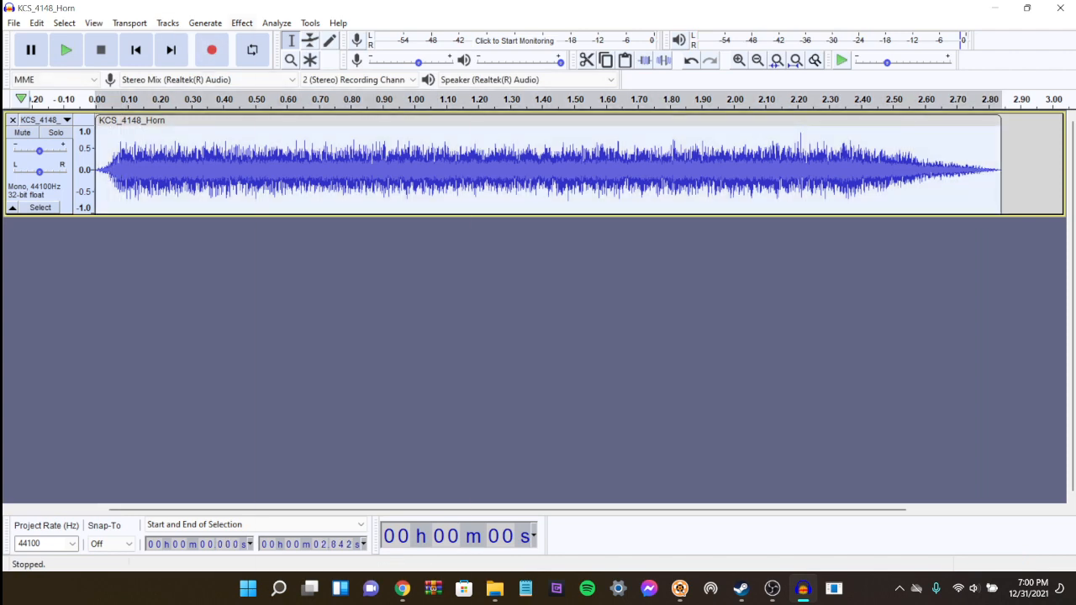
Step: Preview the Amplify effect on the whole clip, including at 4.8 dB, and close it without applying
click(242, 23)
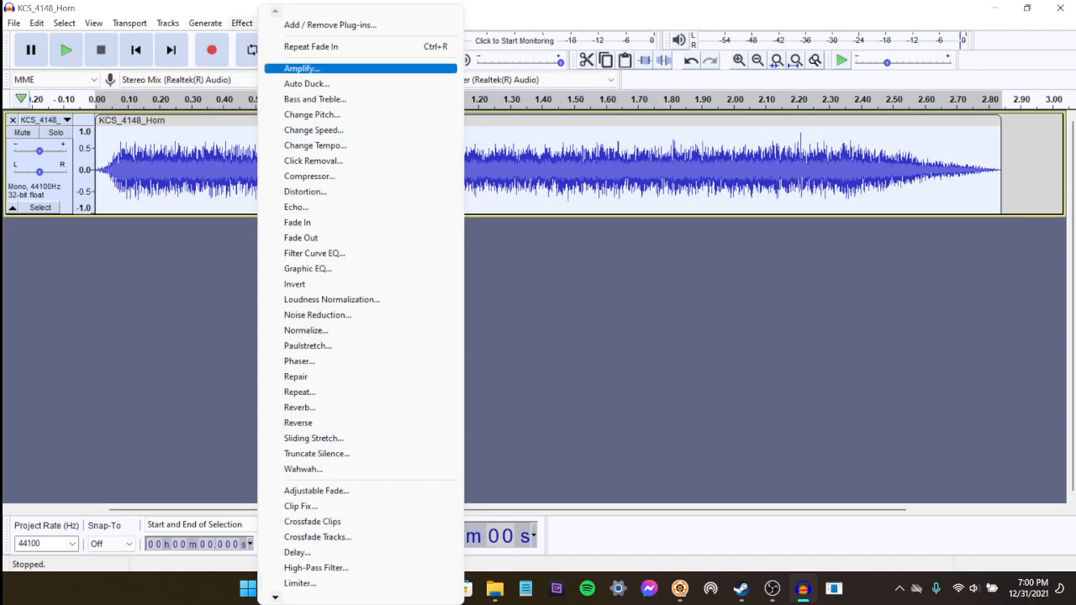
key(Return)
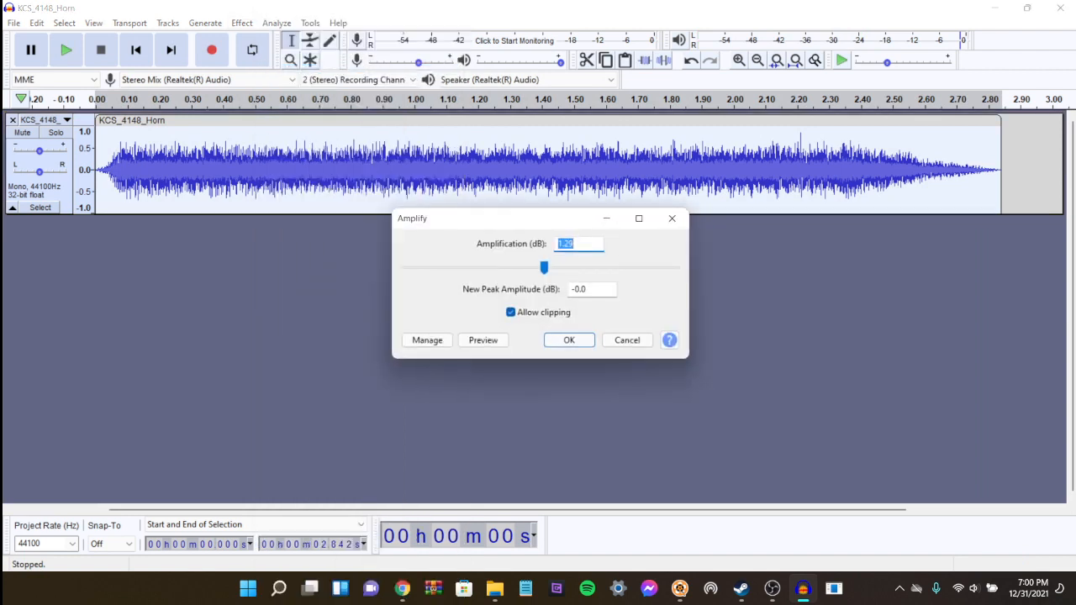
drag(543, 267, 560, 268)
click(483, 340)
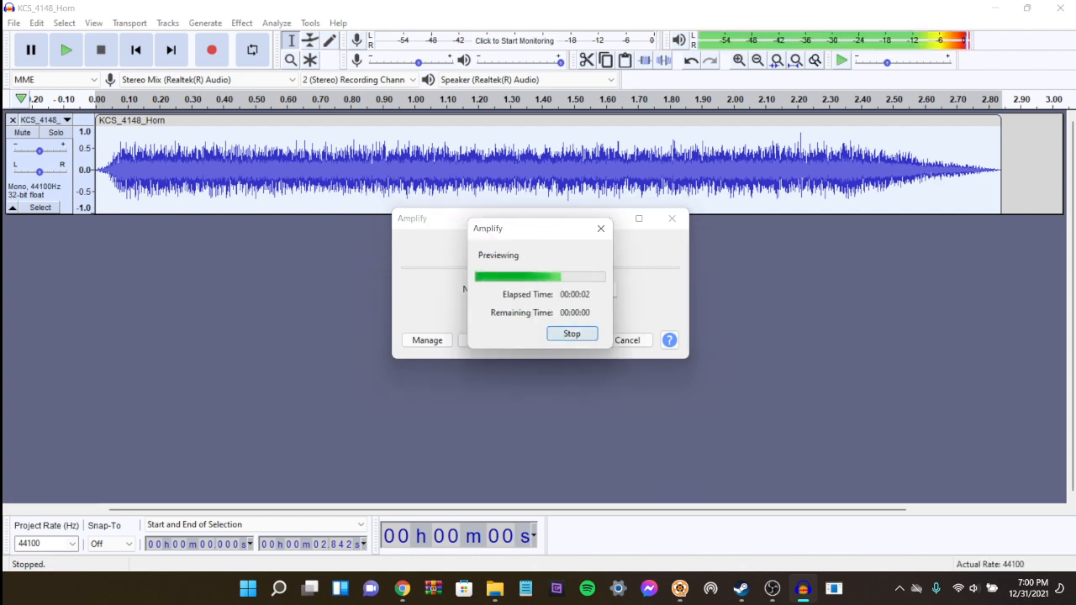
drag(561, 267, 553, 268)
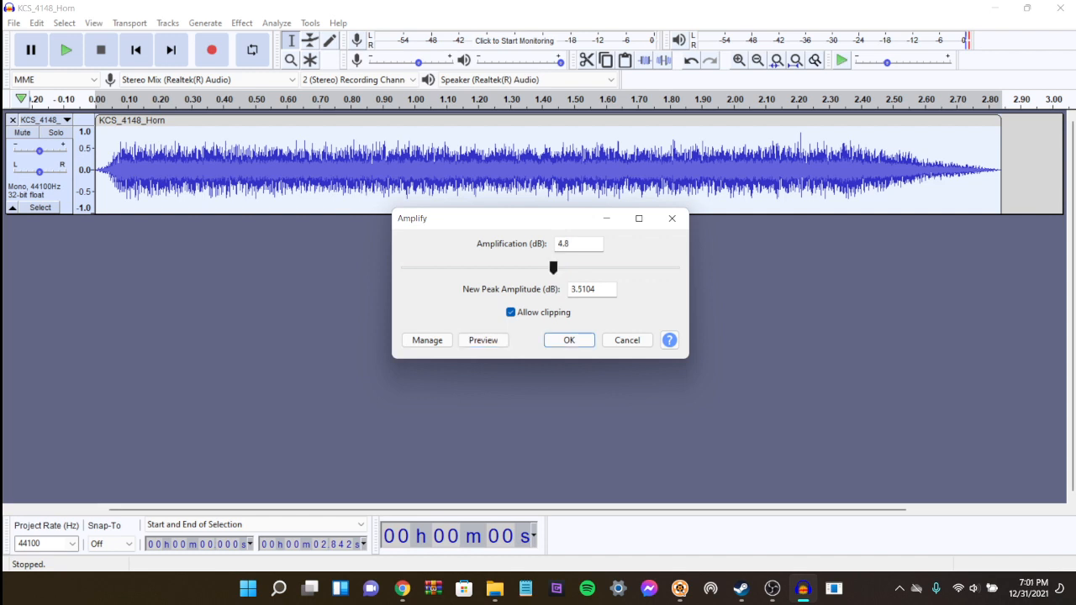
click(483, 340)
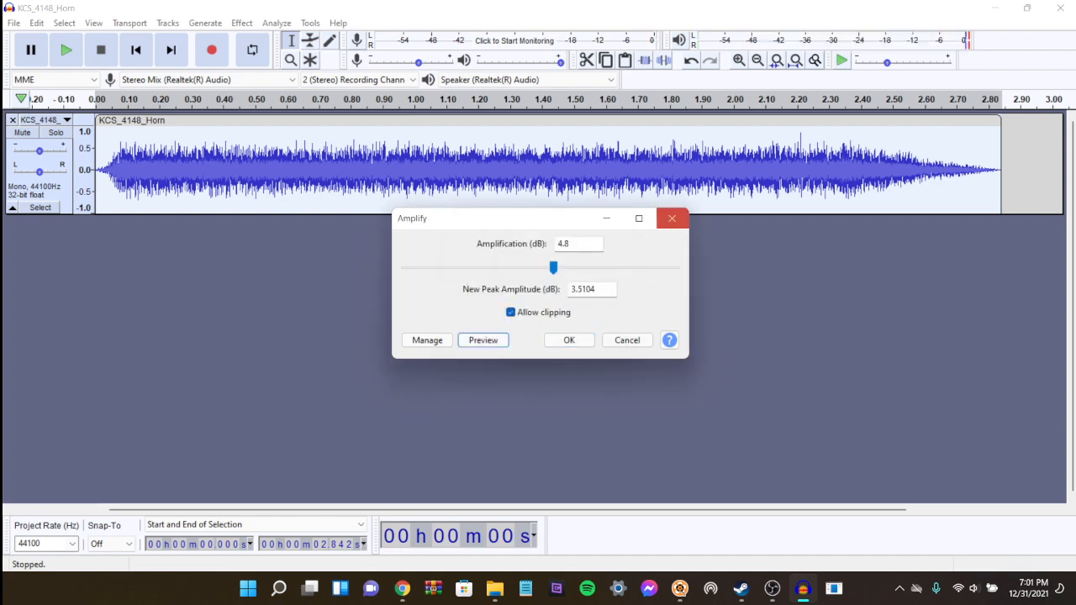
click(671, 217)
Step: Preview Bass and Treble on the whole horn clip with treble lowered to -22 and -28 dB and bass raised to 14 dB
click(241, 23)
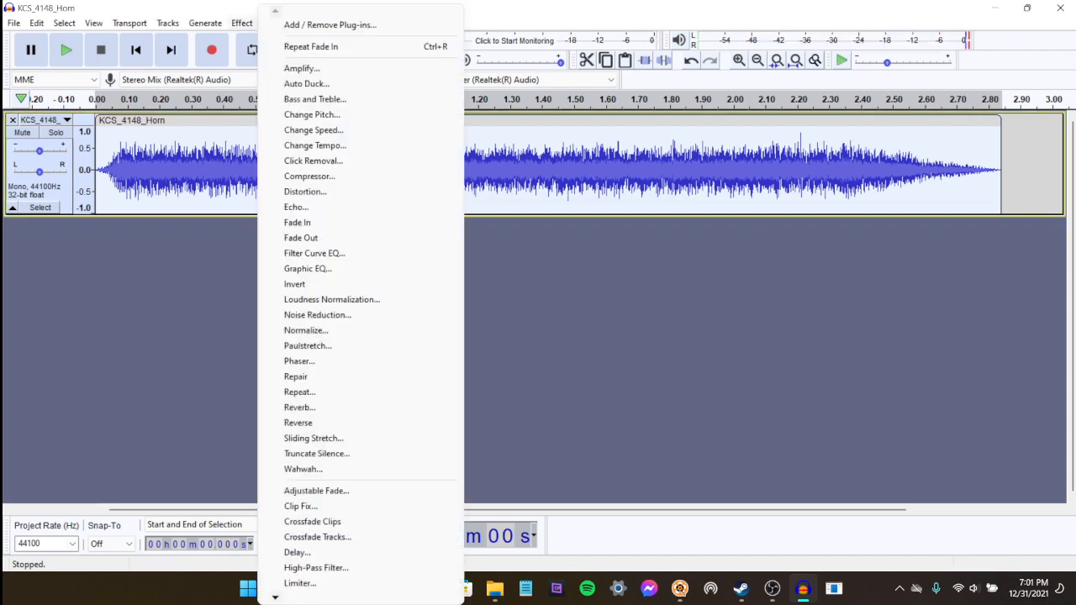
key(Return)
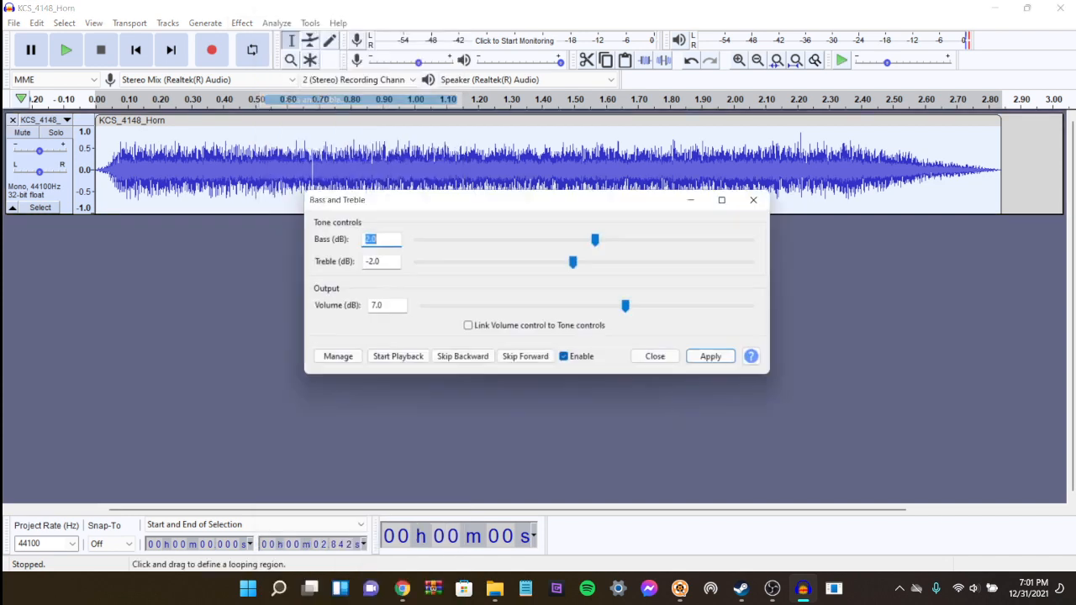
drag(578, 263, 497, 262)
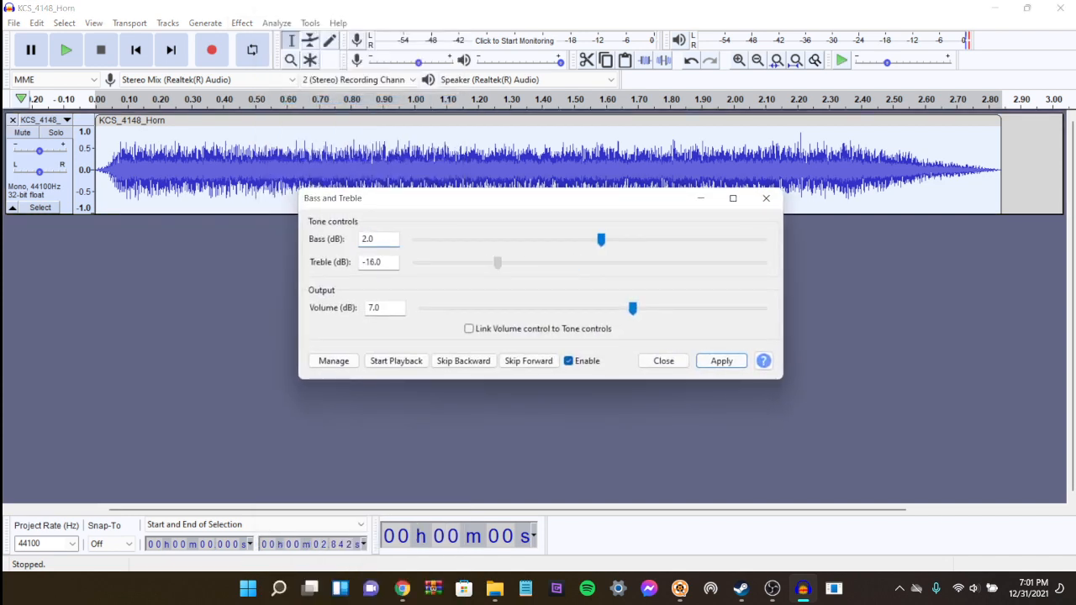
click(395, 361)
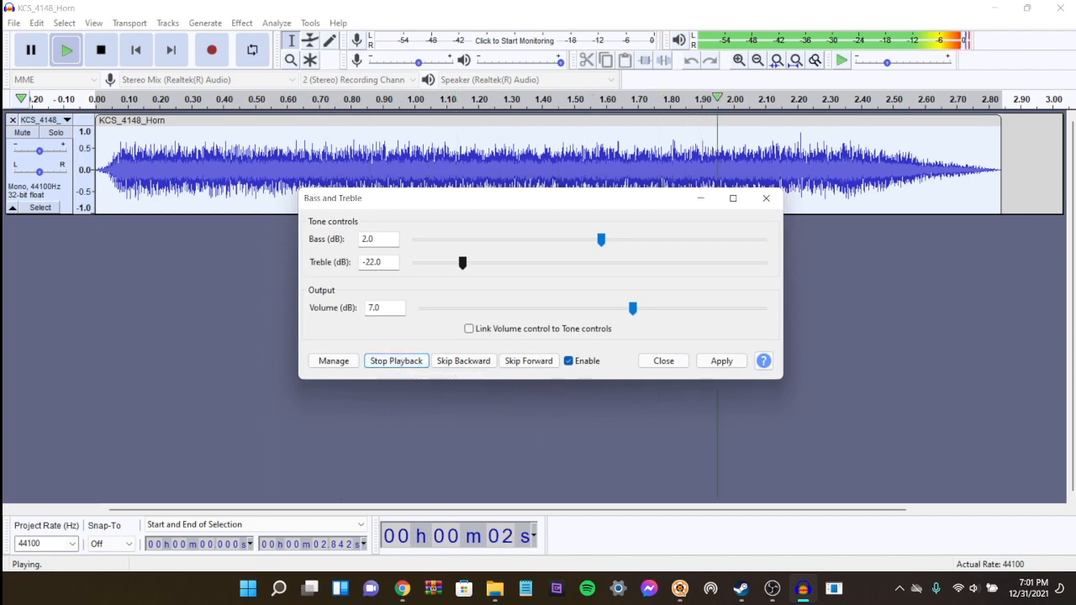
drag(462, 262, 433, 262)
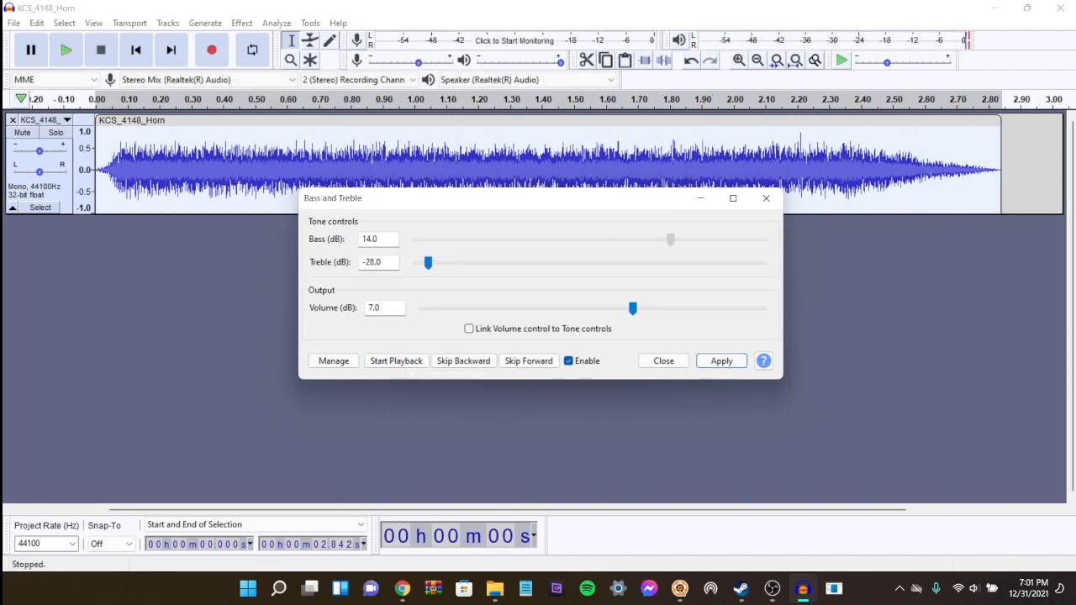
click(395, 360)
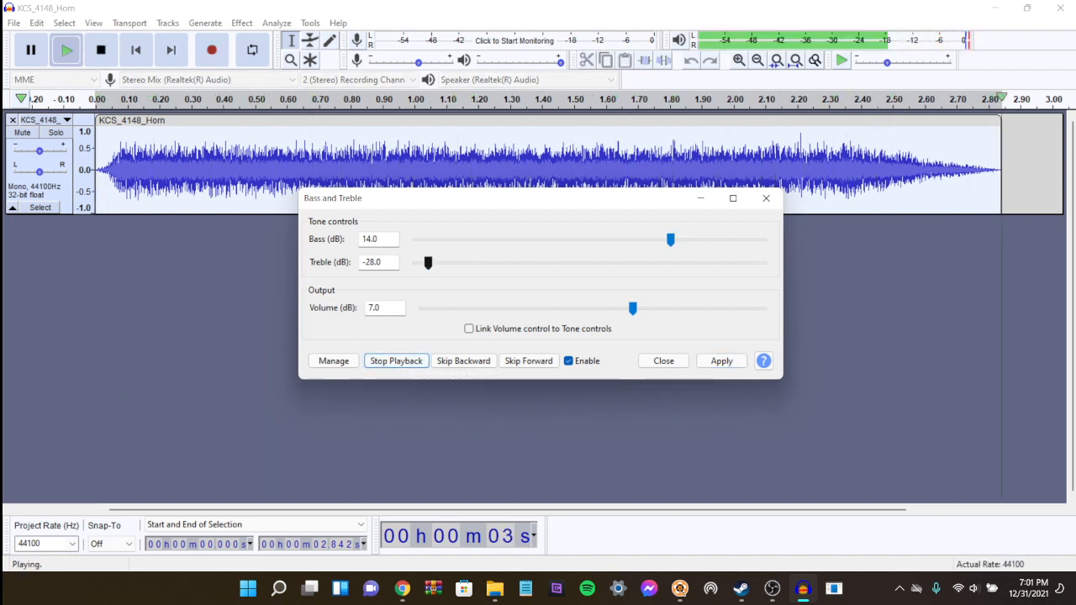
Step: Preview Bass and Treble with treble at 8 dB, and again with treble at 1 dB and output volume at -18 dB
drag(427, 262, 485, 262)
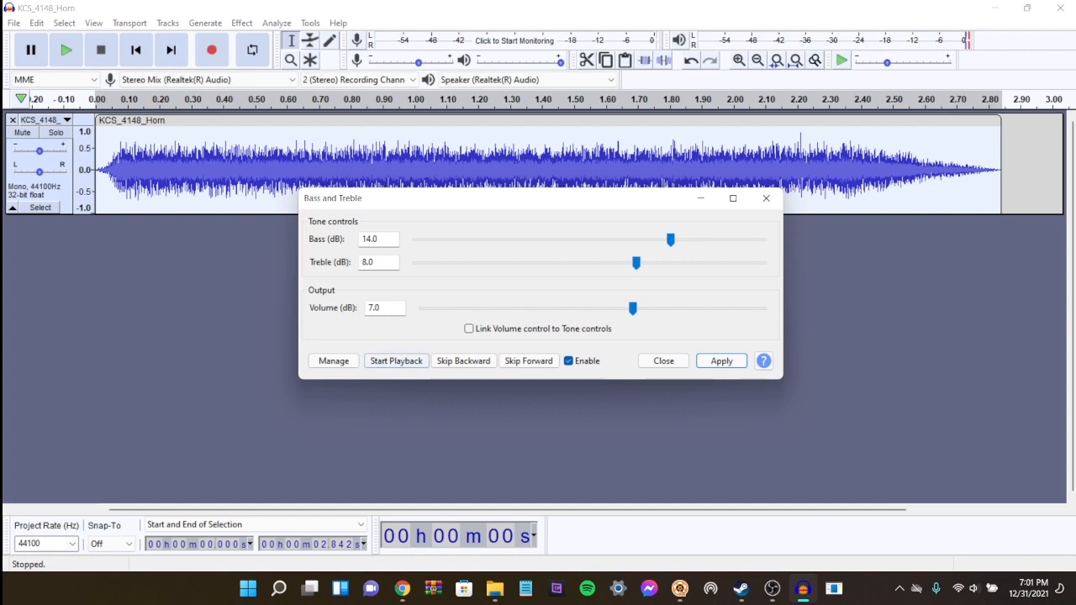
click(395, 361)
click(721, 360)
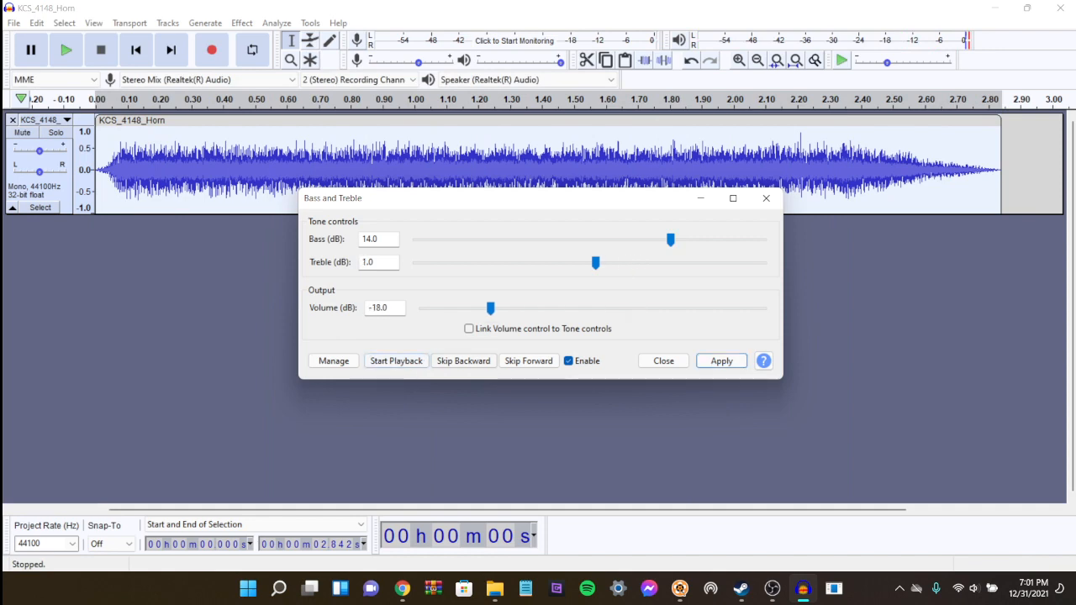
click(396, 360)
Step: Preview Bass and Treble at output volumes of 18, 0 and -11 dB and put the effect window away without applying
drag(490, 307, 700, 308)
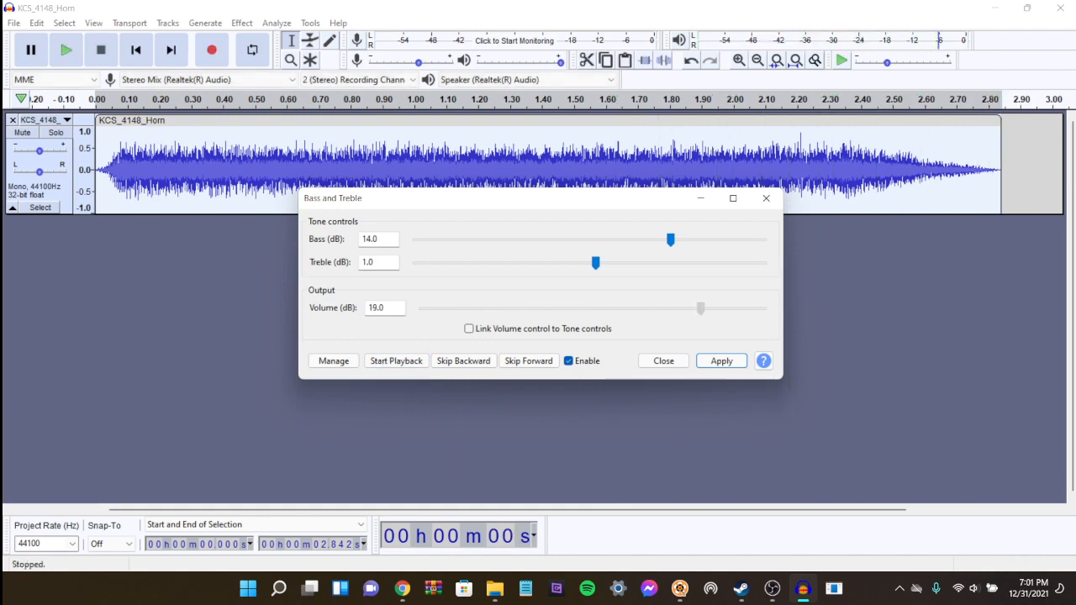
click(396, 361)
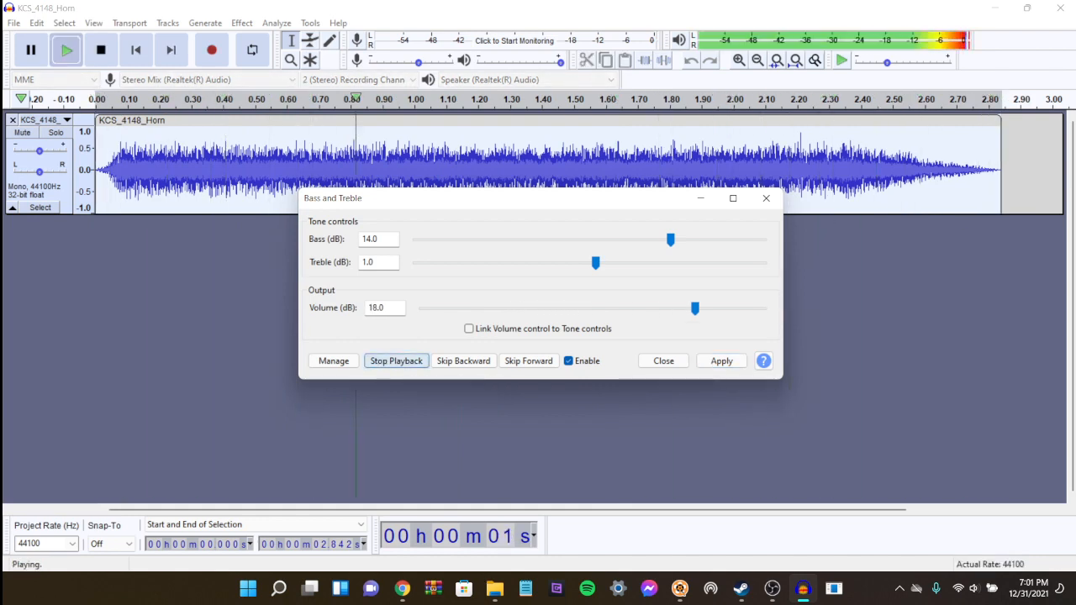
drag(694, 307, 592, 308)
click(395, 361)
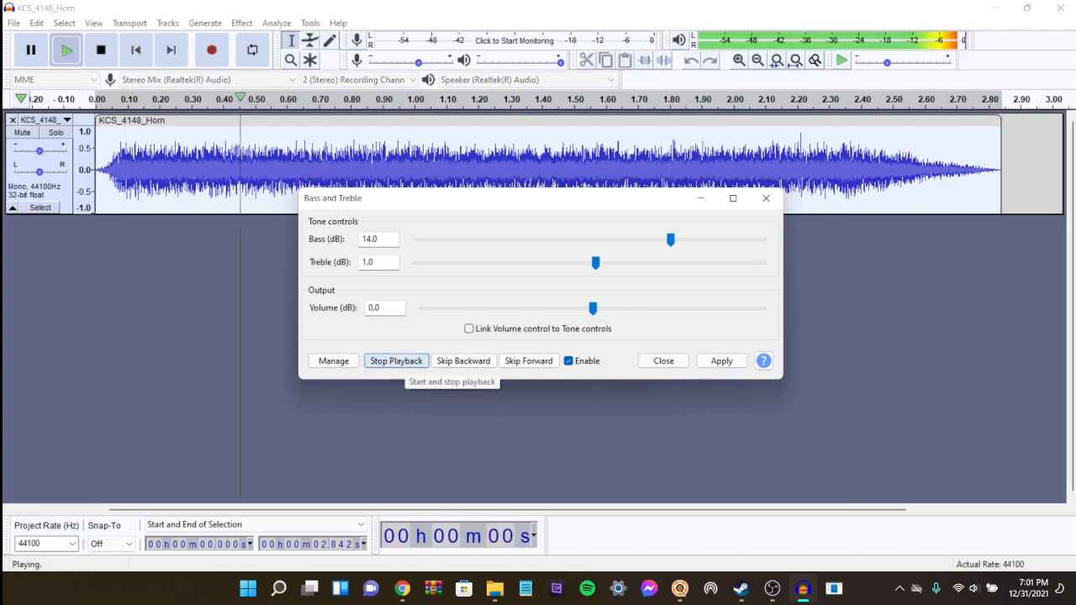
drag(592, 307, 530, 308)
click(396, 361)
click(396, 360)
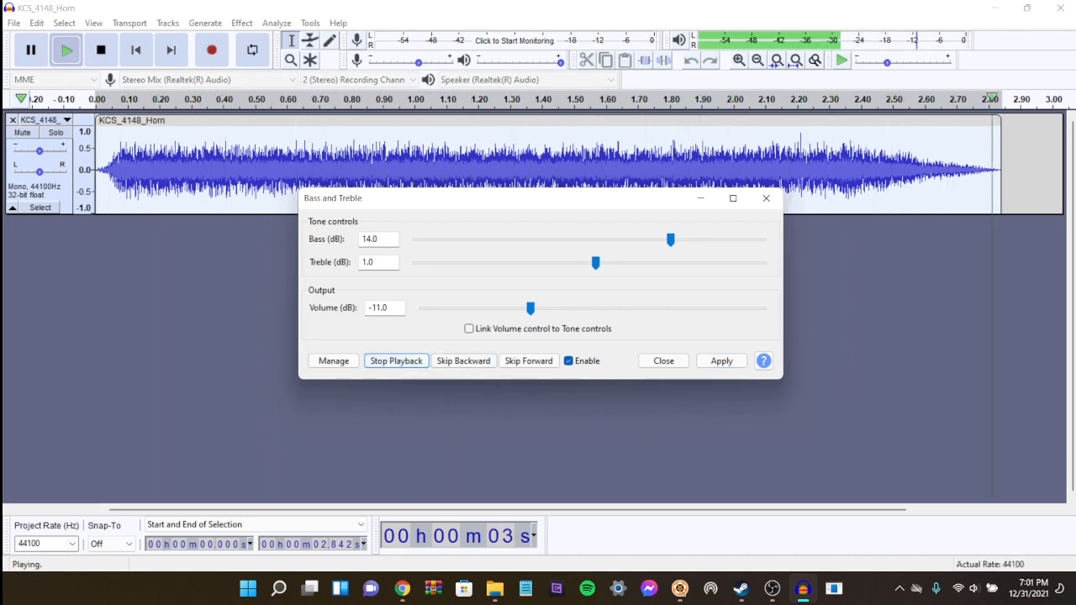
click(700, 198)
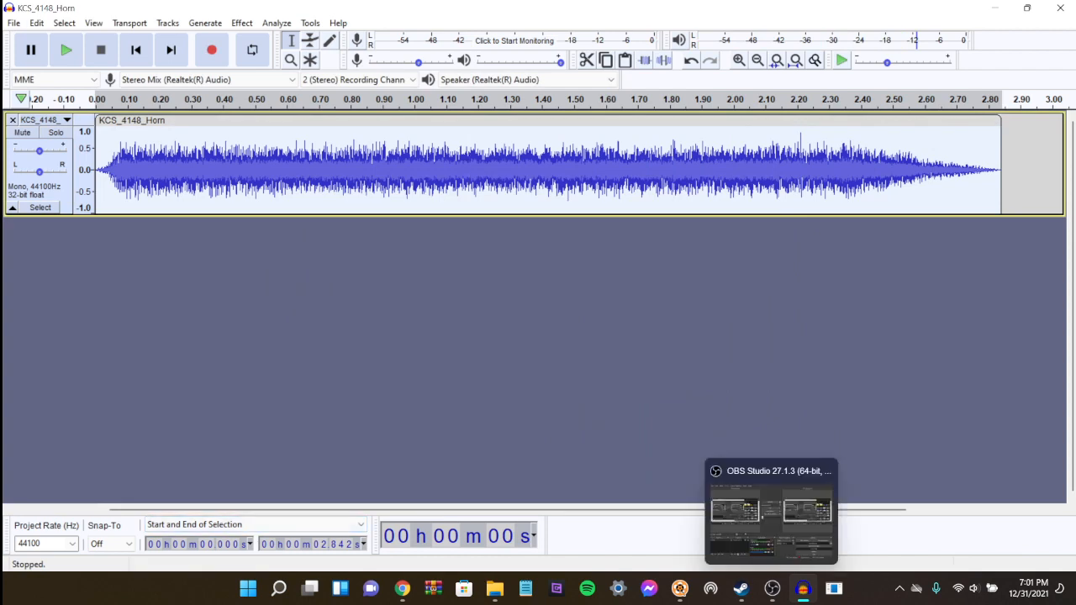
Step: Try to start the Change Pitch effect on the horn track without an audio selection
click(241, 23)
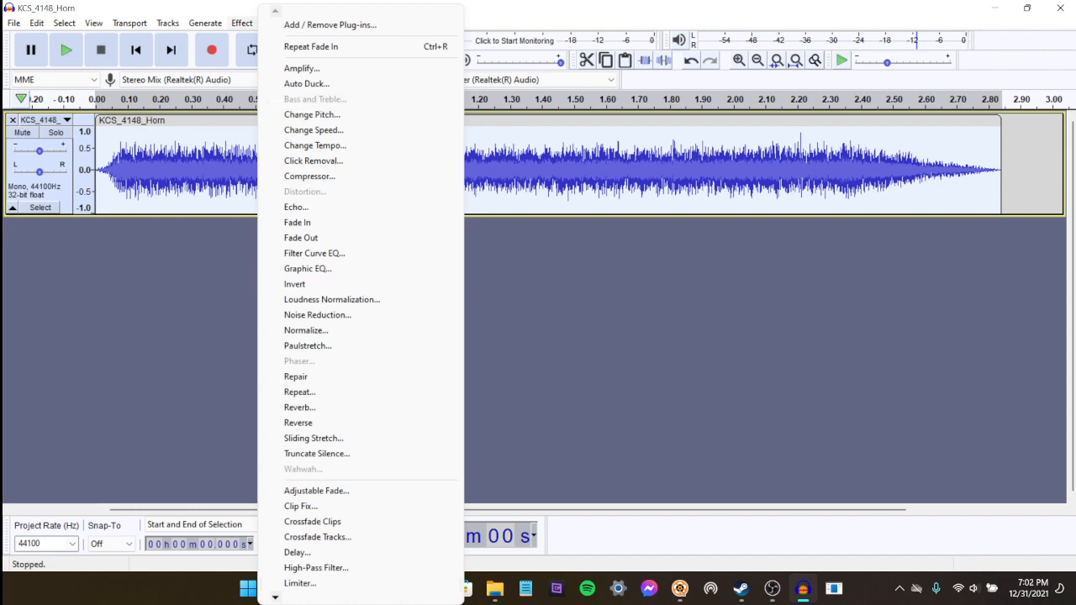
key(Escape)
right_click(637, 300)
click(622, 337)
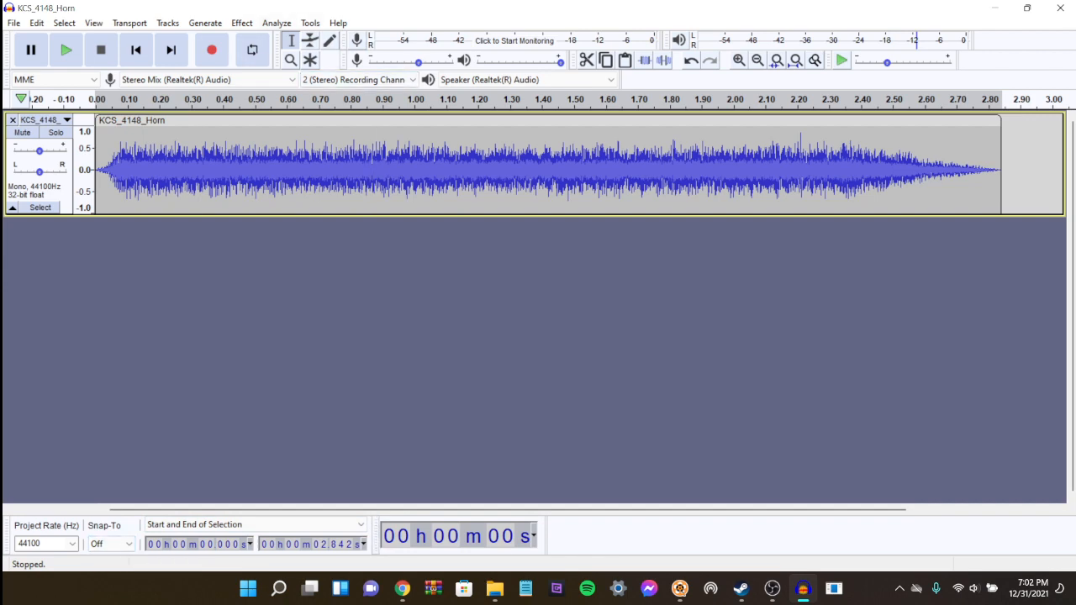
key(alt+c)
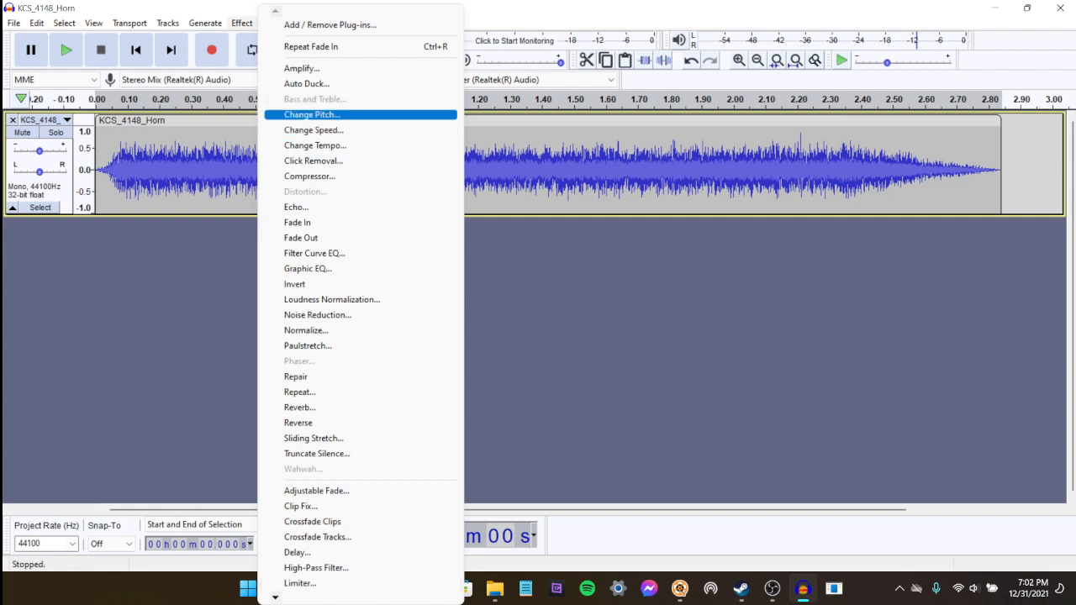
key(Return)
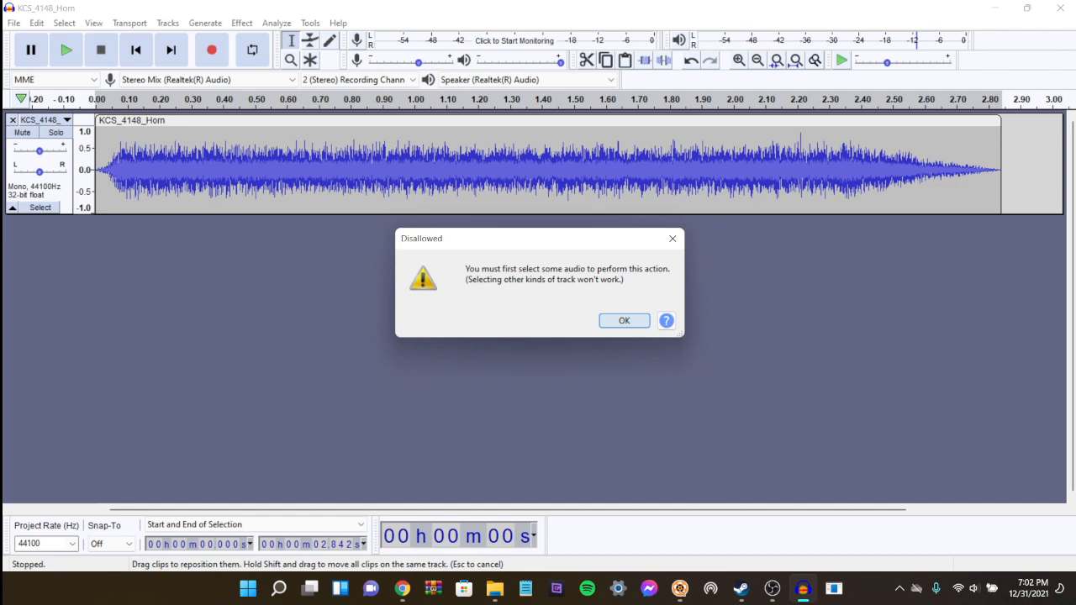
key(Return)
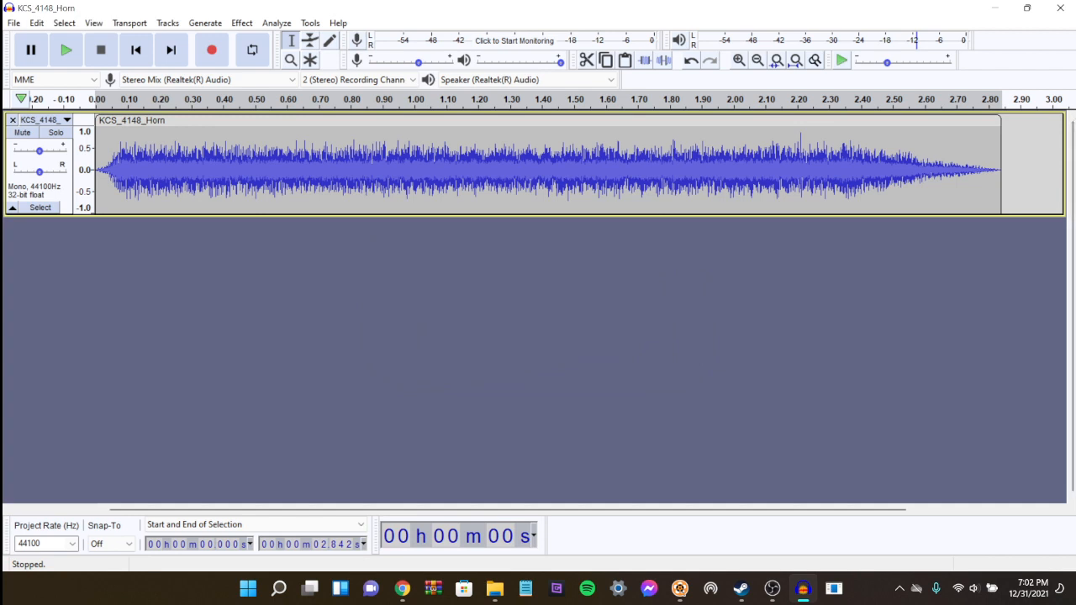
Step: Select the whole horn clip, preview Change Pitch at 0 percent change and lower the system volume
double_click(437, 169)
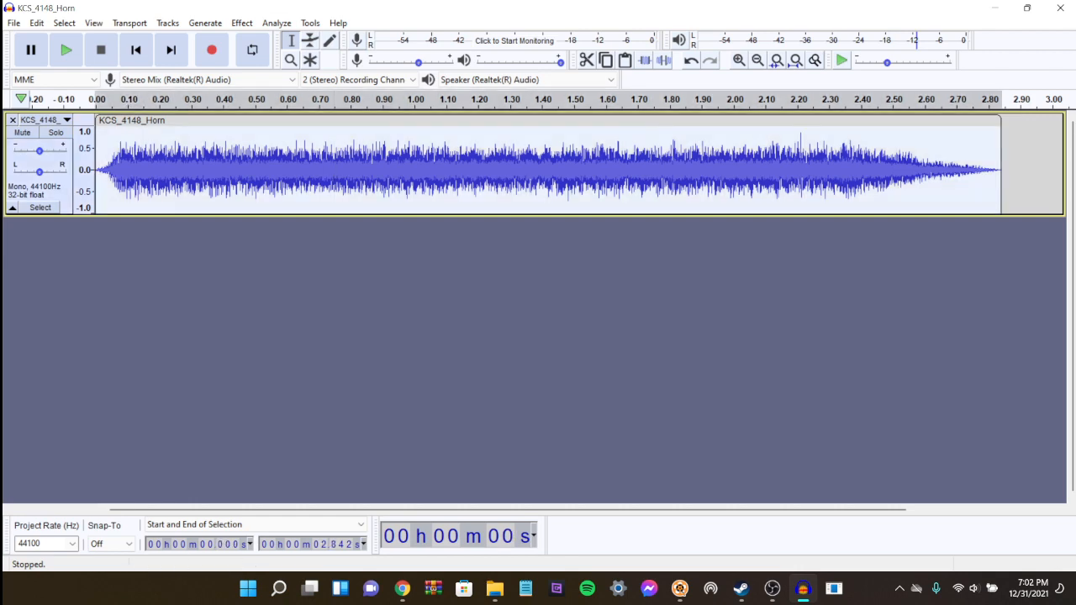
click(242, 22)
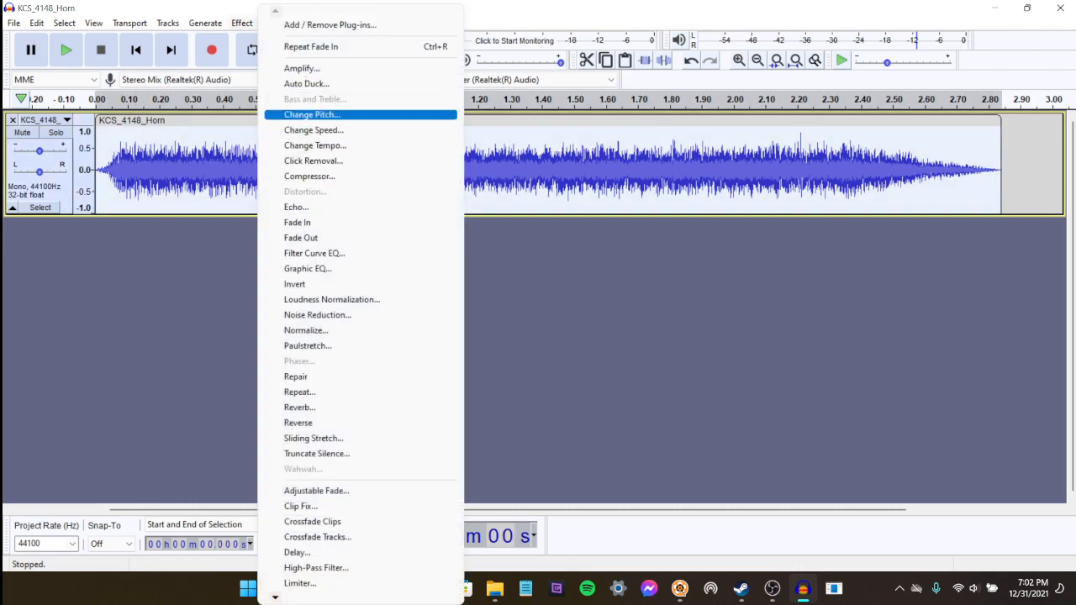
click(311, 114)
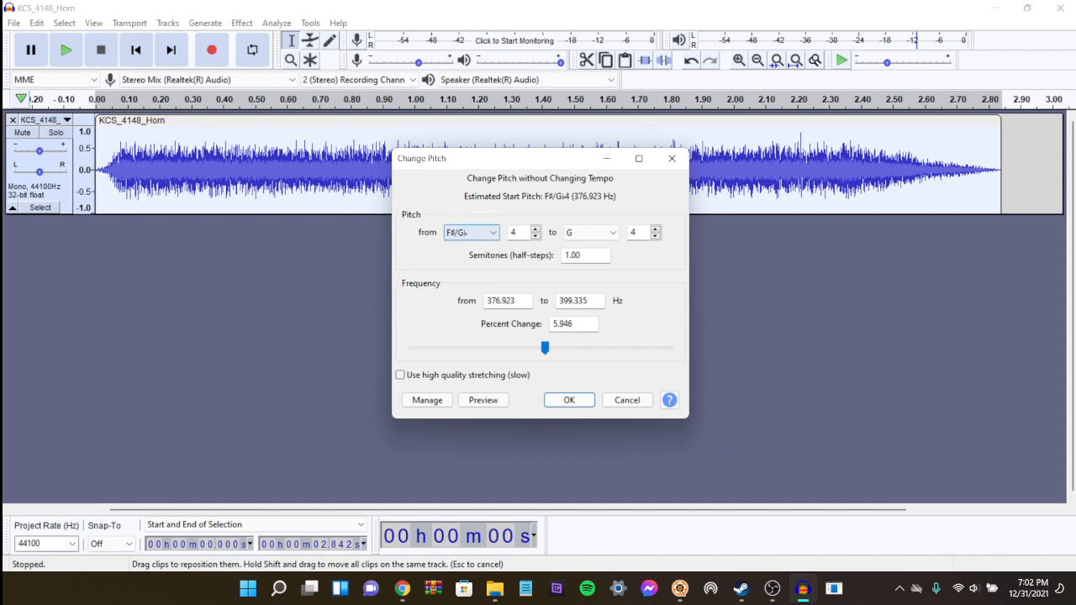
click(569, 323)
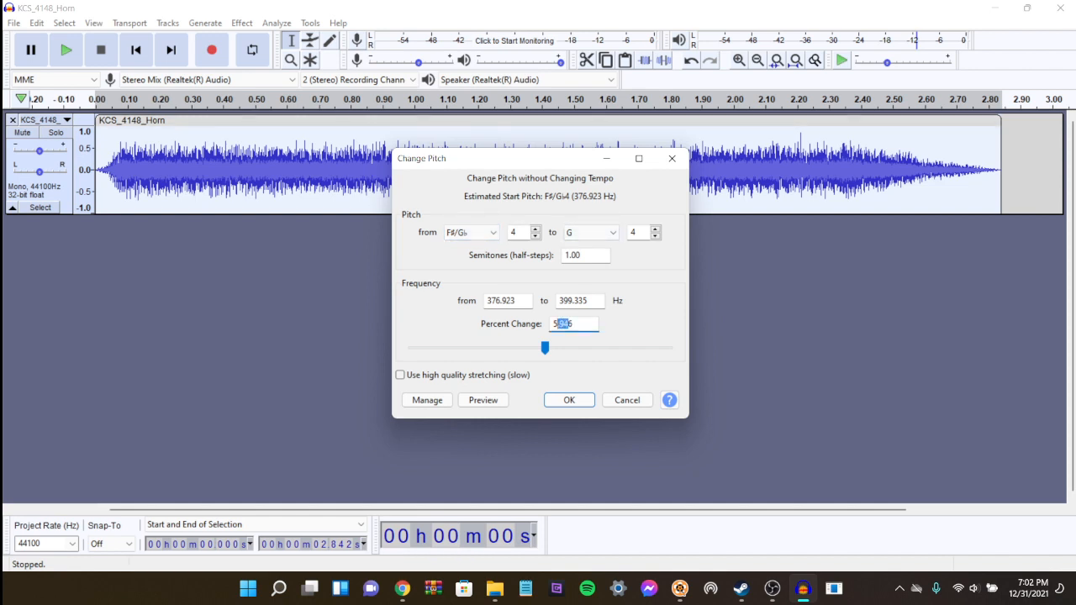
text(0)
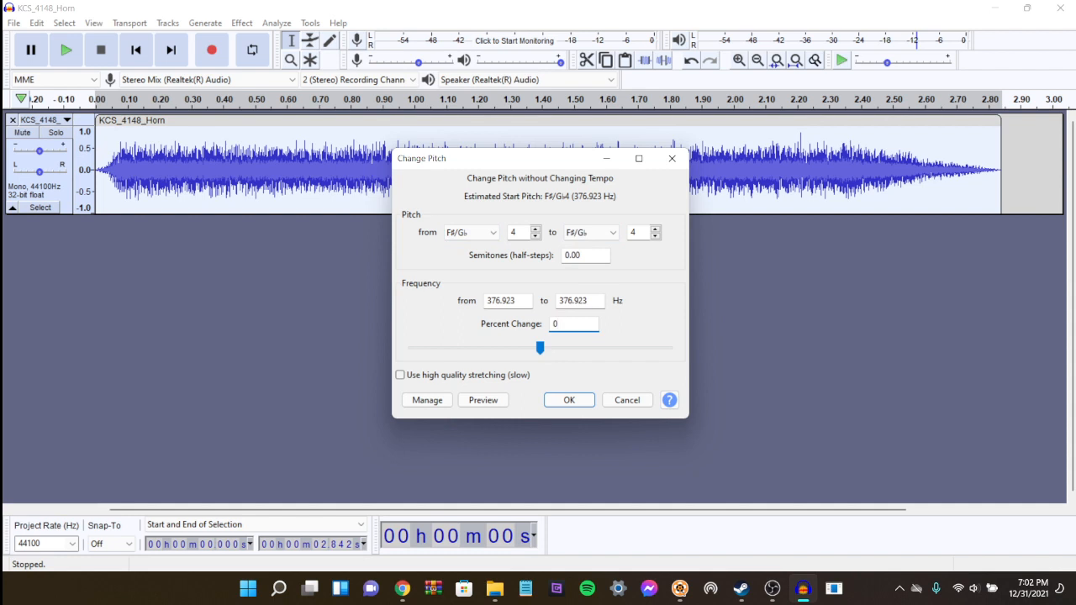
click(483, 400)
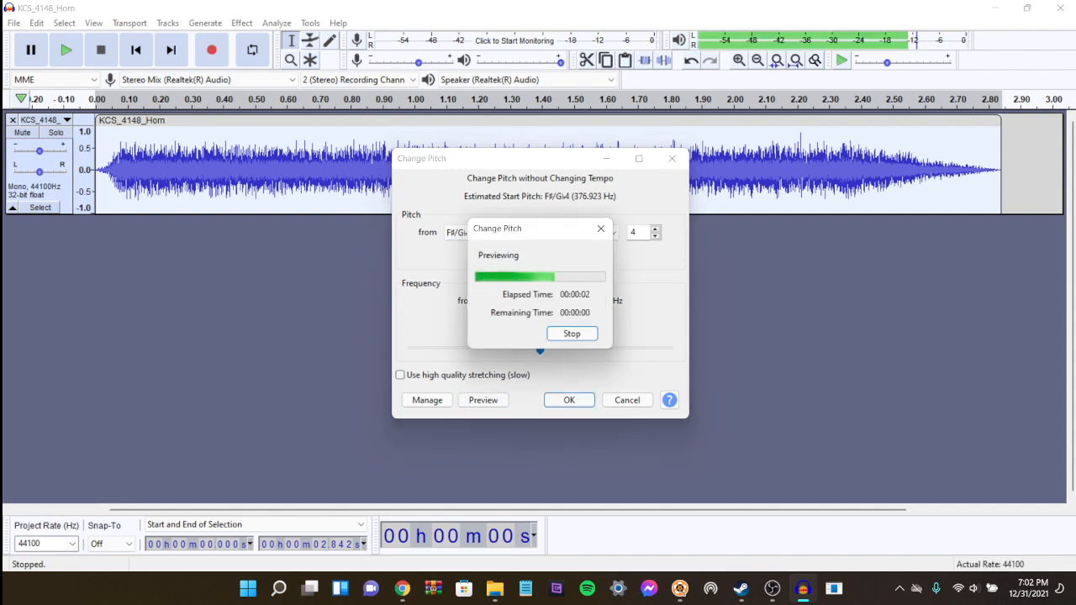
key(XF86AudioLowerVolume)
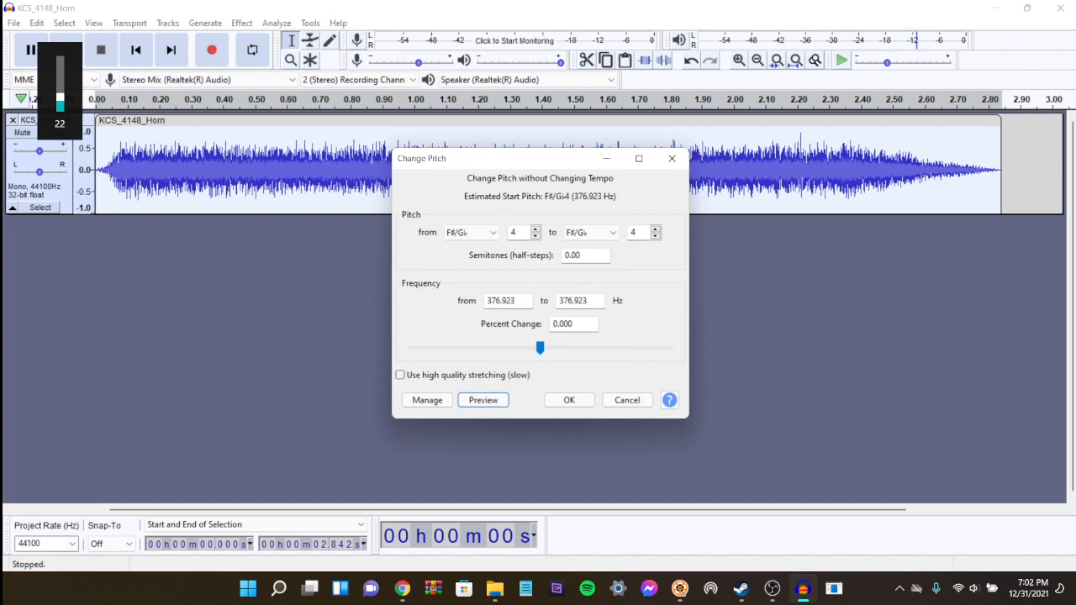
Step: Preview the pitch change at 2 percent and at -5 percent, and close Change Pitch without applying
click(590, 232)
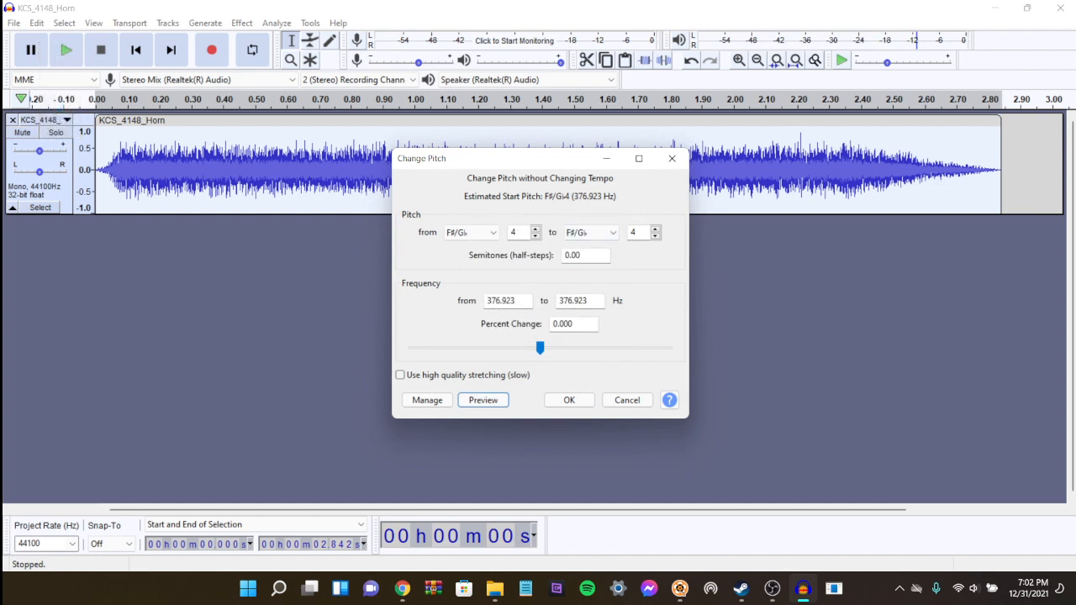
click(554, 324)
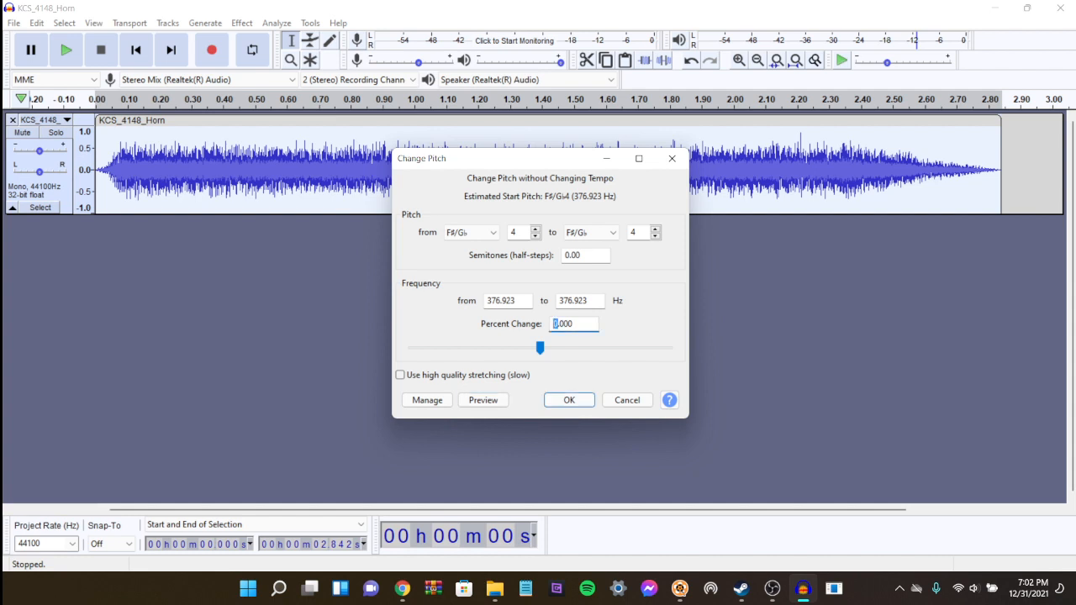
click(483, 400)
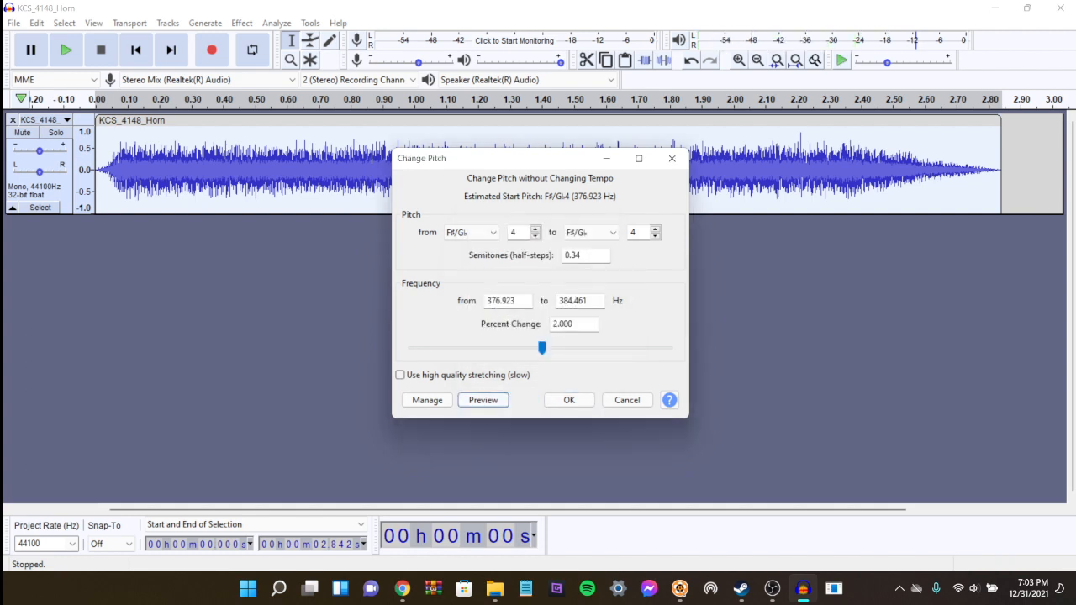
double_click(556, 323)
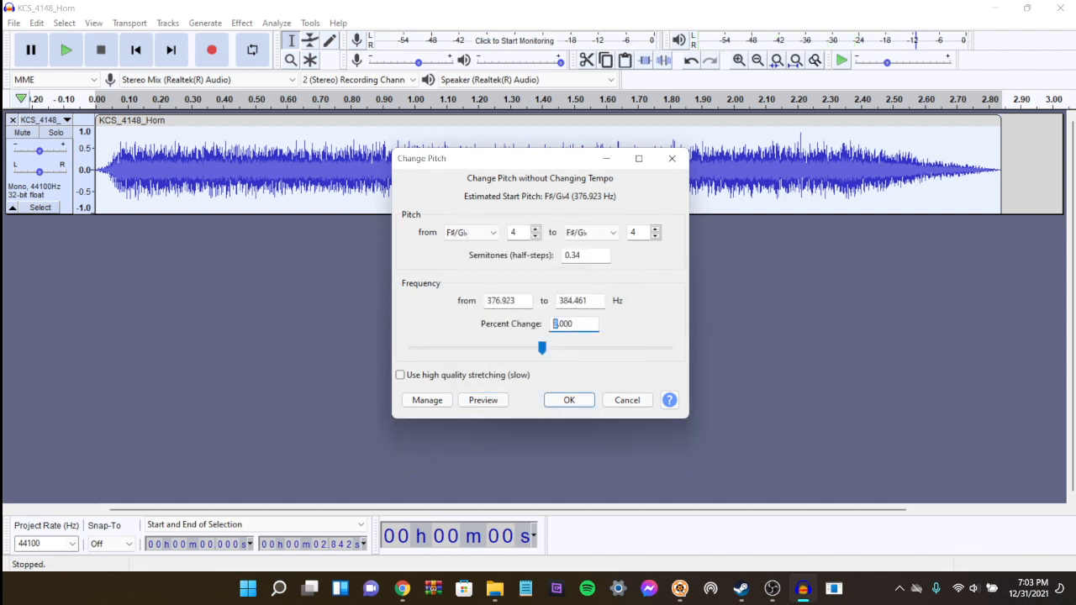
text(-5)
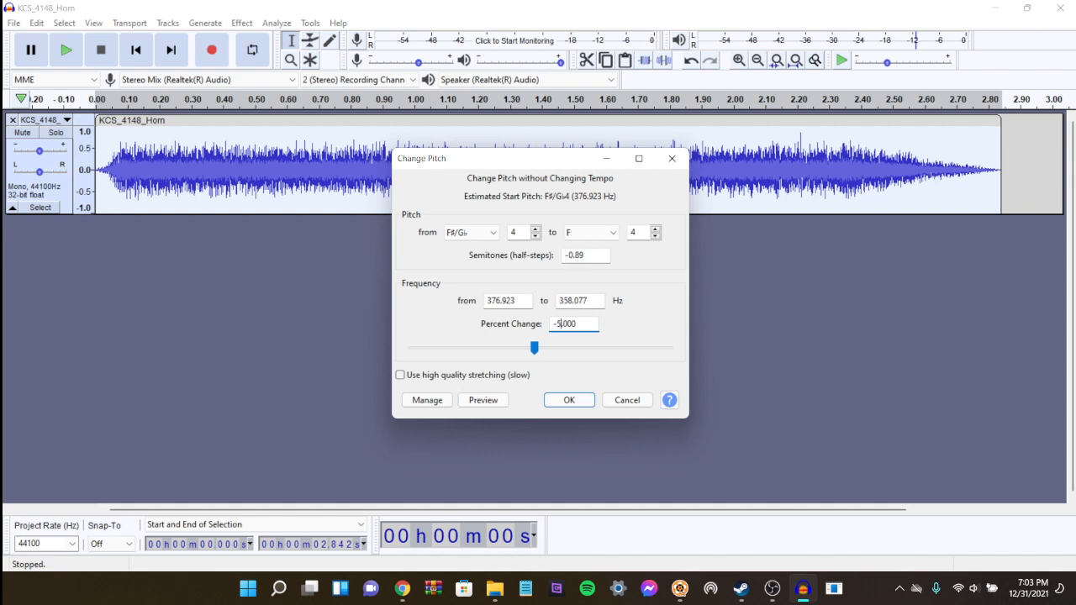
click(483, 400)
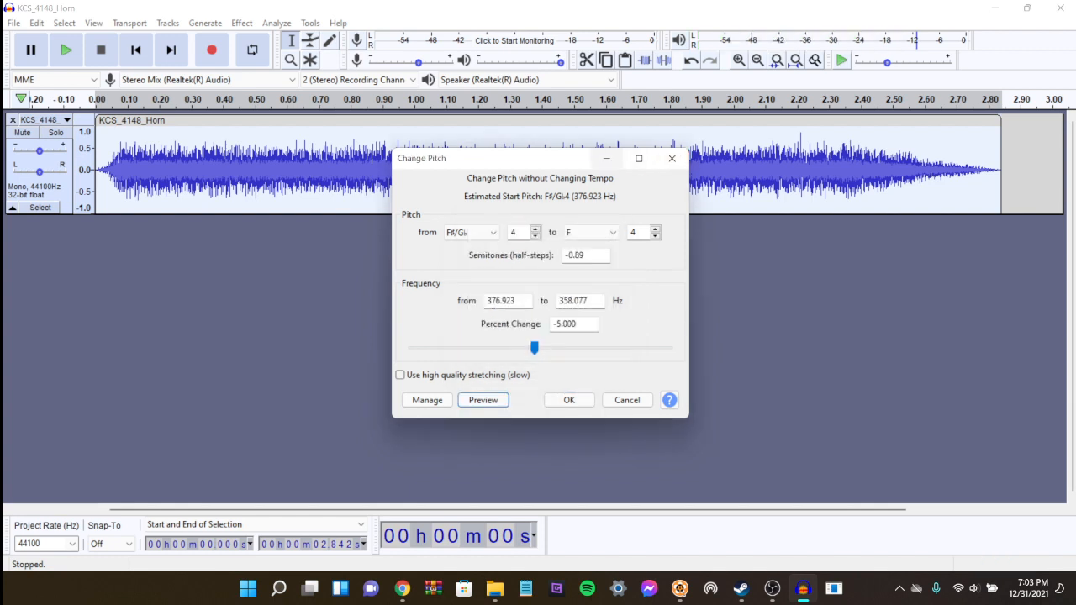
click(672, 158)
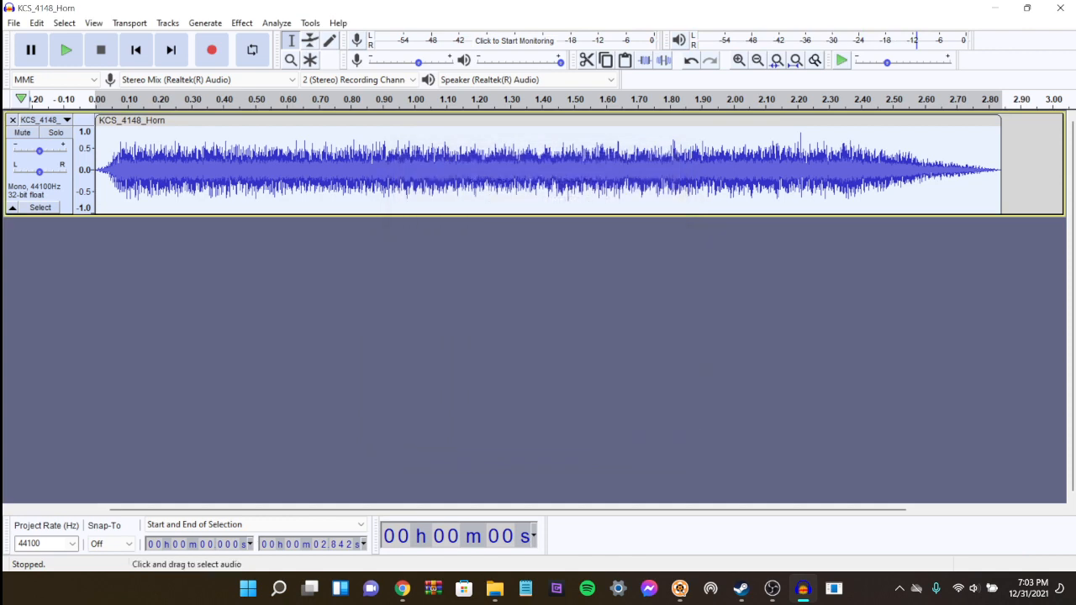
Step: Select the horn's opening from 0 s to about 0.272 s
click(450, 172)
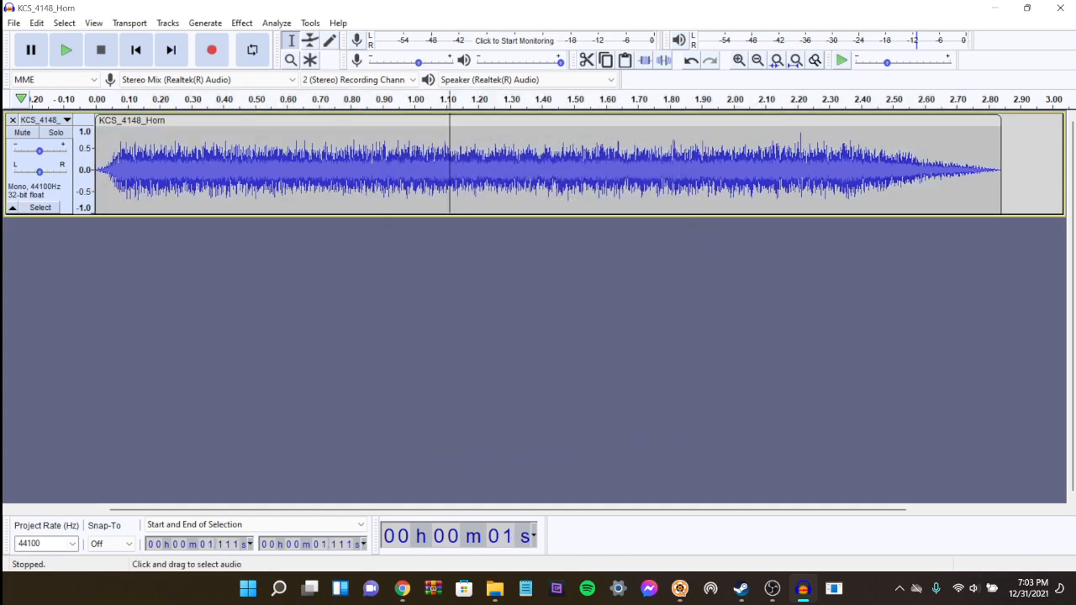
click(97, 168)
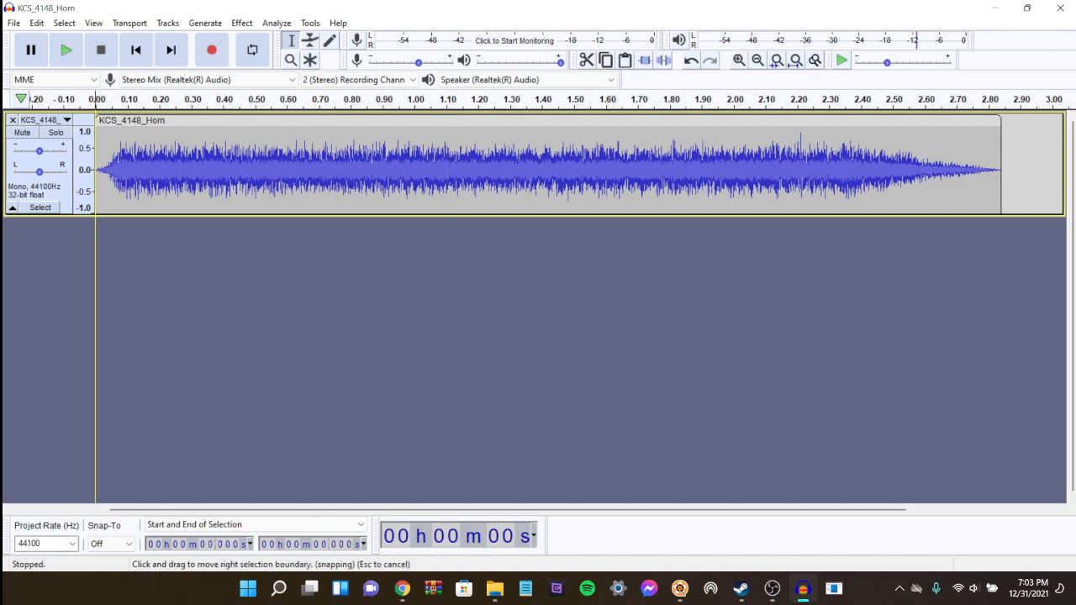
drag(95, 168, 182, 168)
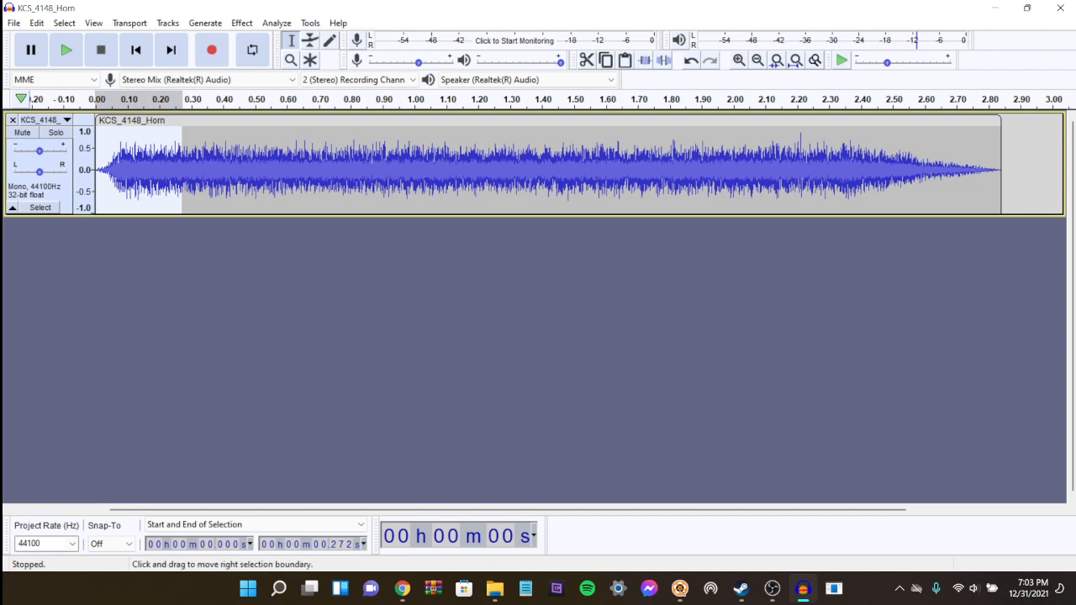
Step: Extend the selection of the horn's opening to 0.294 s and play it
drag(181, 168, 188, 168)
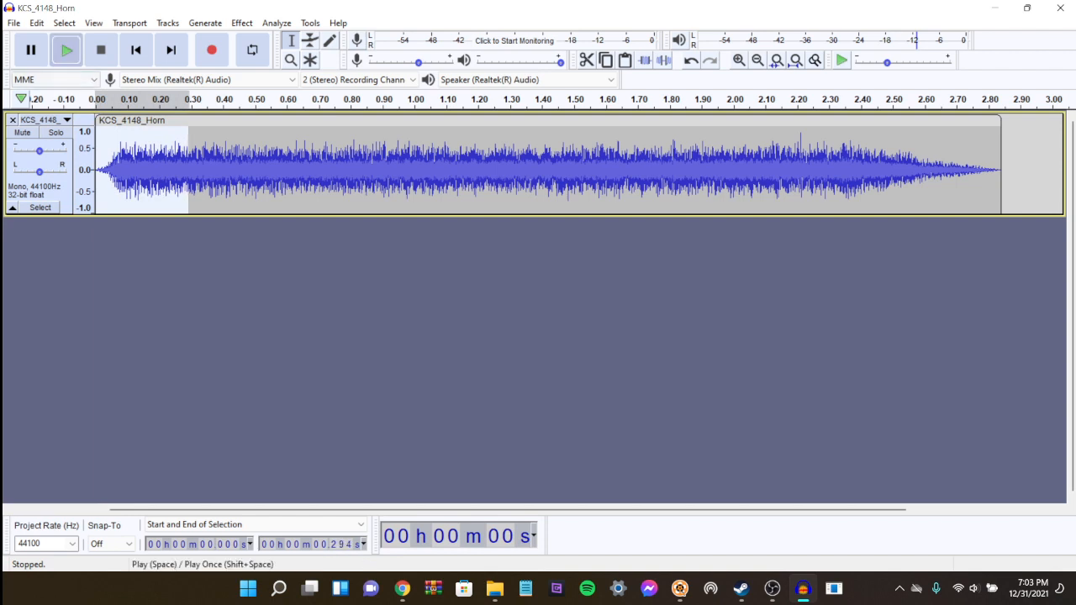
click(66, 50)
click(66, 50)
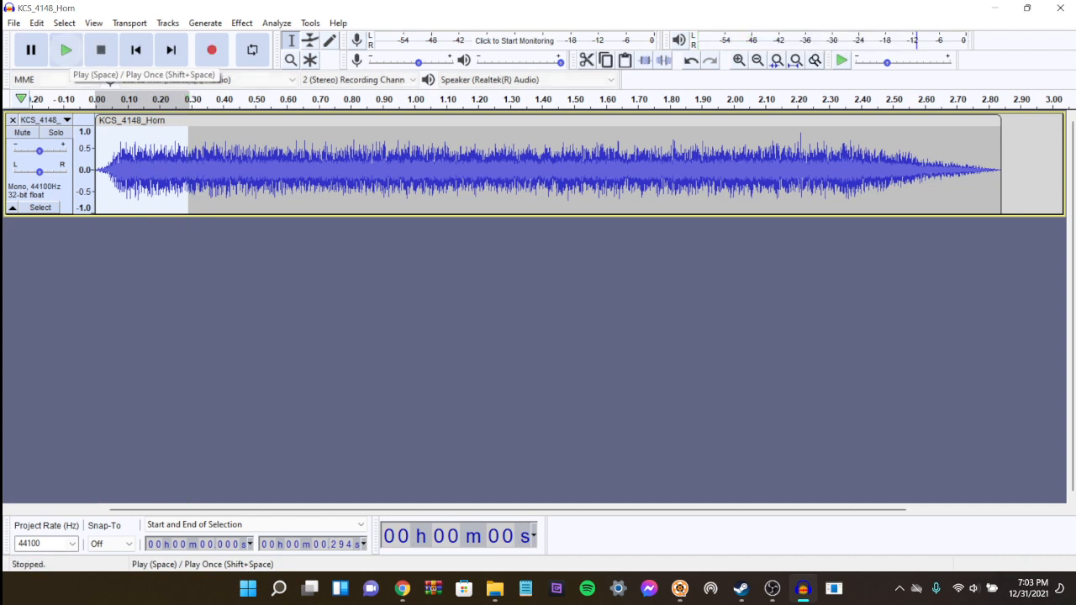
click(66, 51)
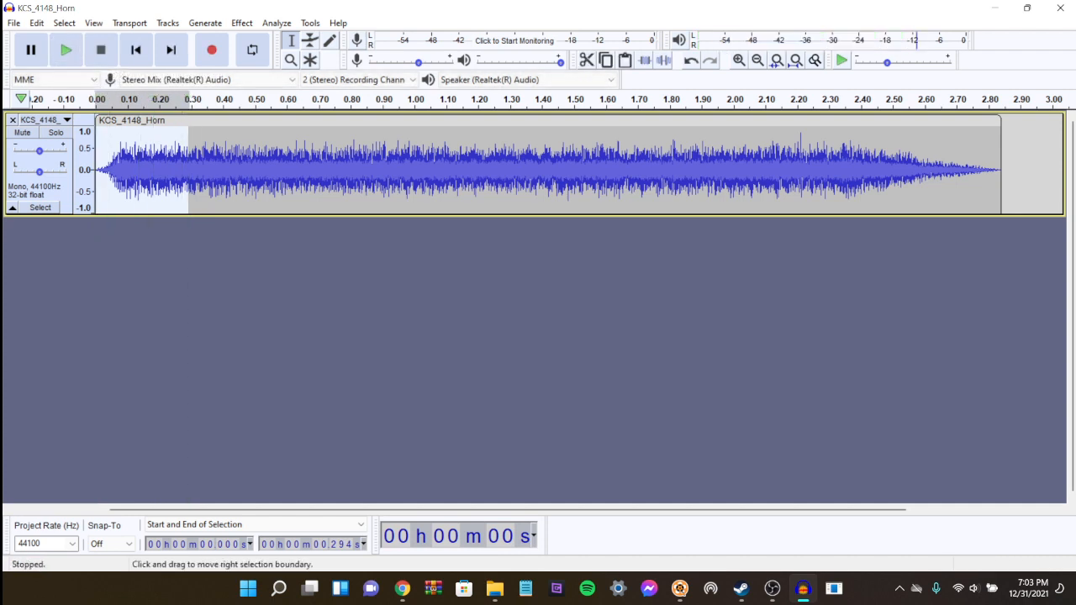
Step: Play the horn's opening as a loop from a 0.187 s selection and adjust its end to 0.224 s
drag(188, 168, 154, 168)
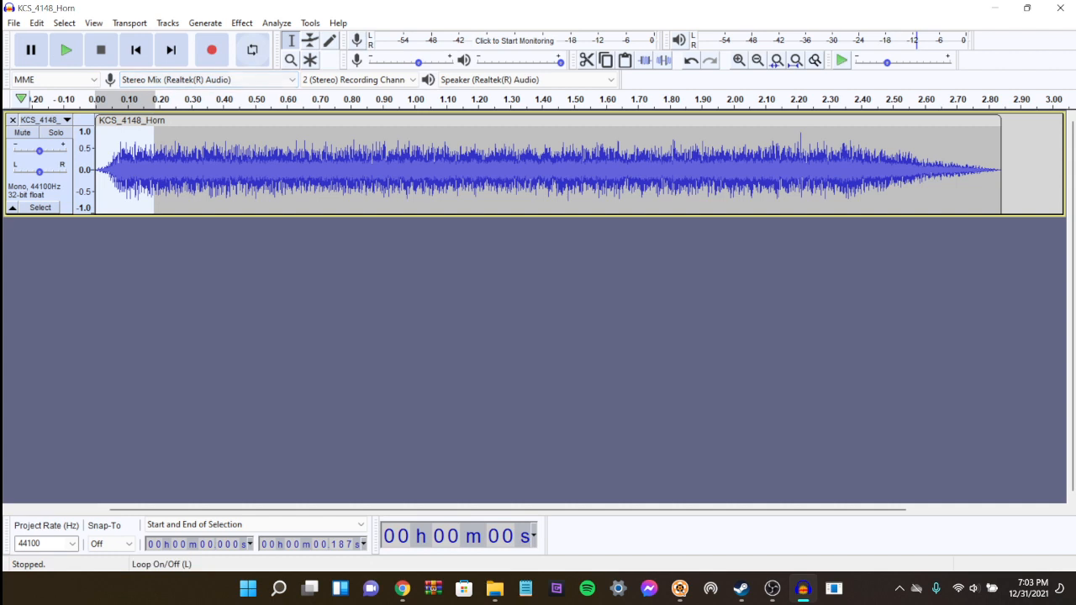
click(252, 50)
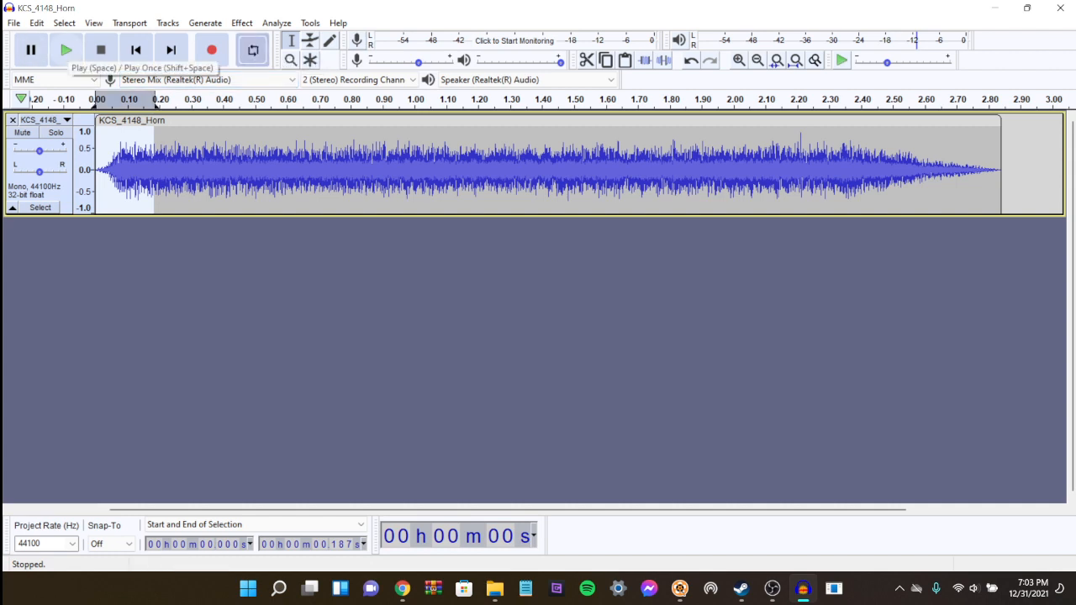
click(66, 50)
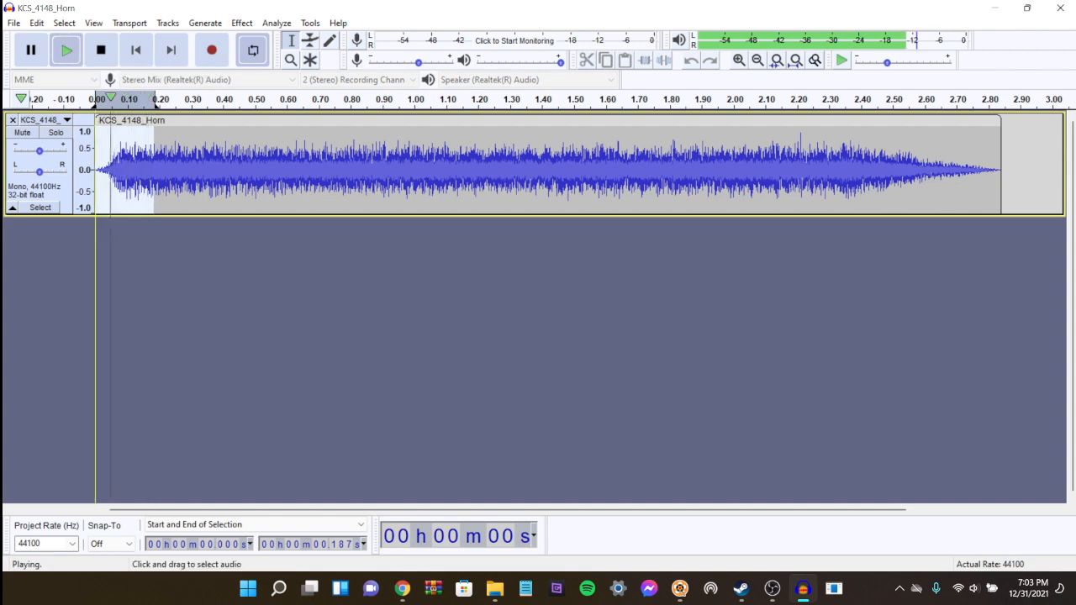
drag(154, 170, 167, 170)
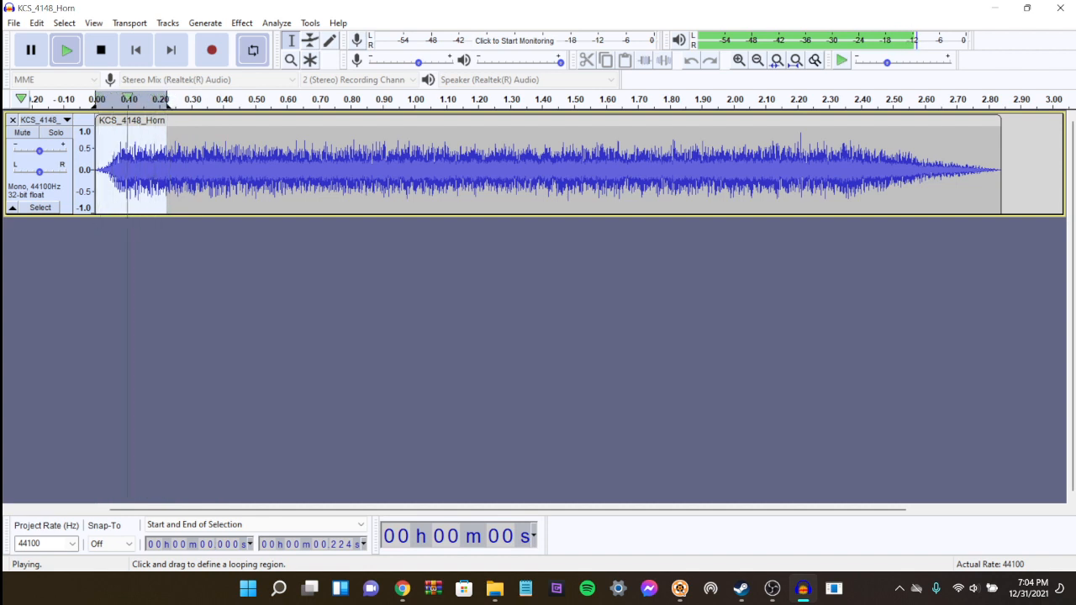
click(32, 49)
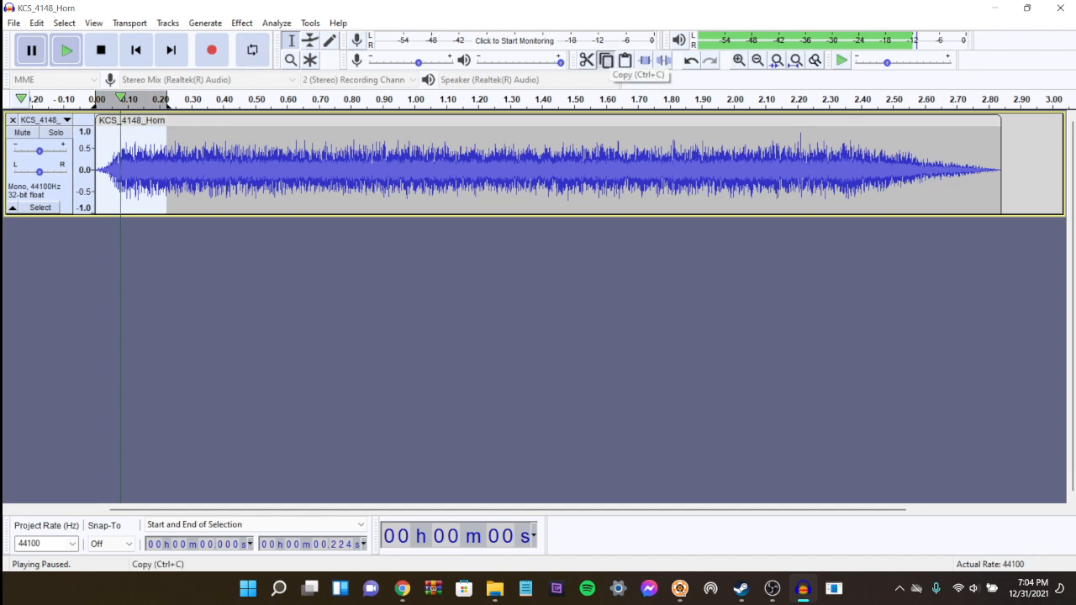
key(space)
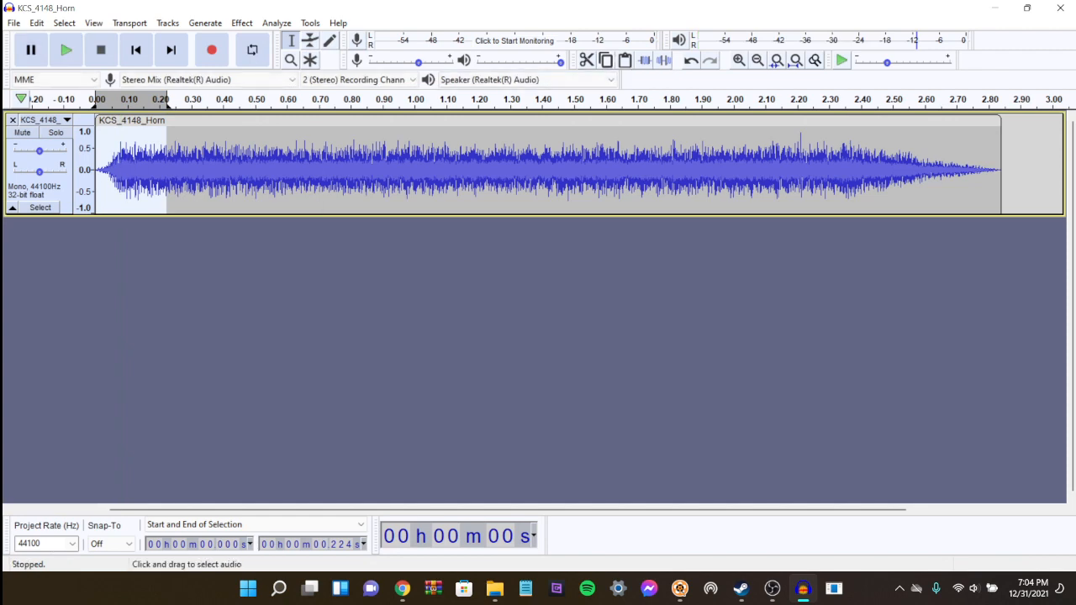
Step: Copy the selected horn opening into a new project
key(alt+f)
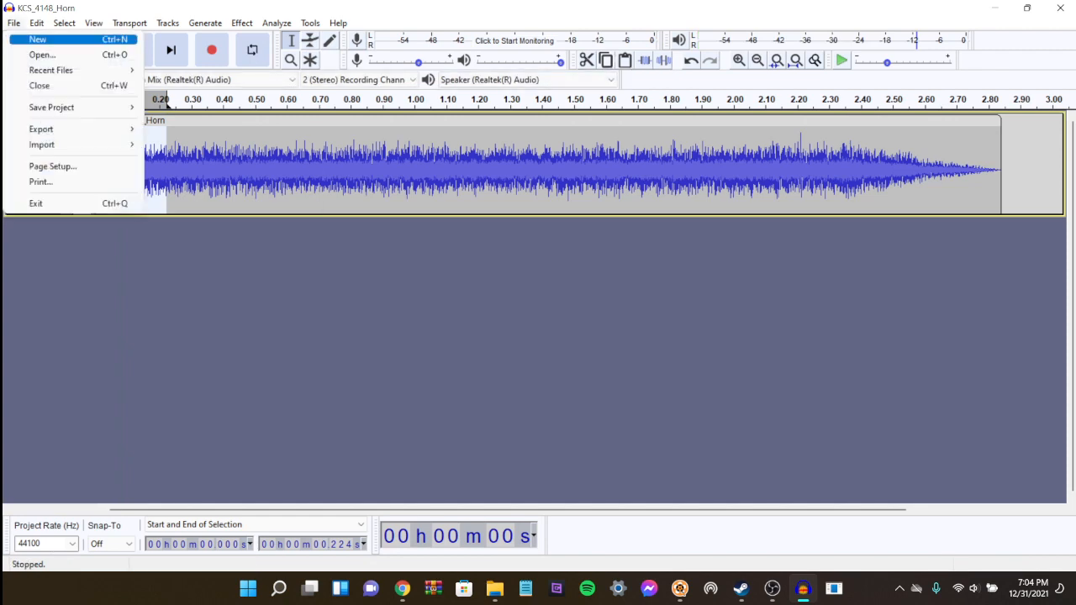
key(Return)
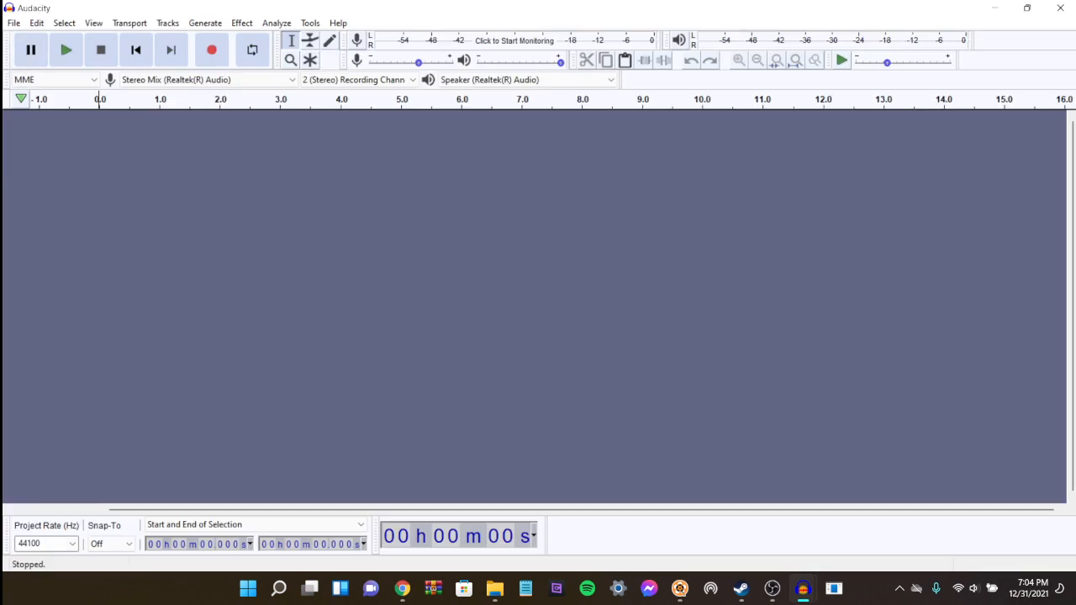
key(alt+e)
key(Down)
key(Return)
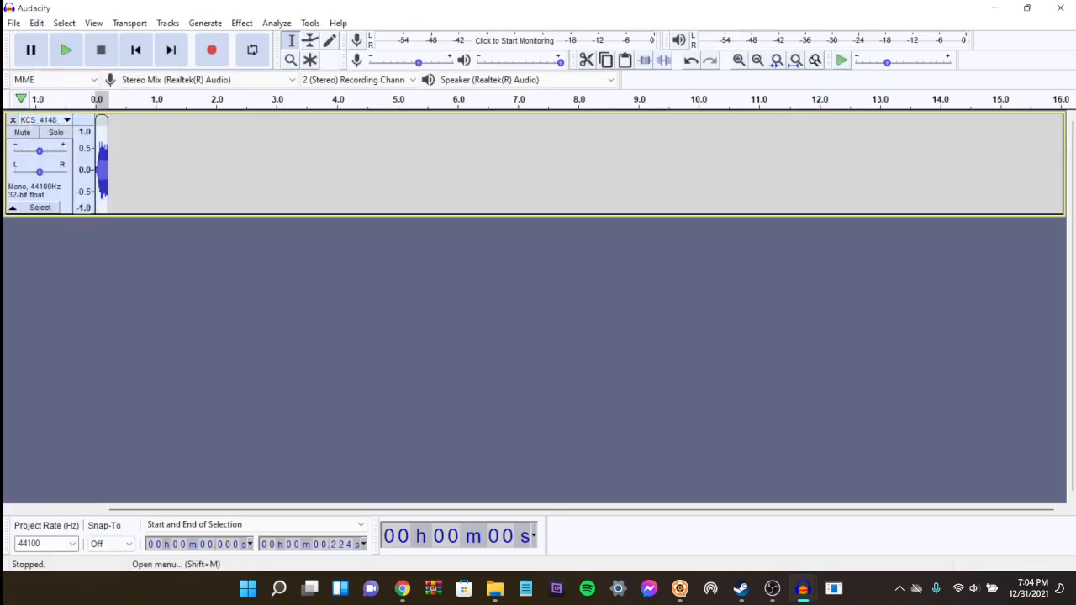
Step: Export the opening as the WAV file KCS_4148_Start in Downloads and close its temporary project without saving
key(alt+f)
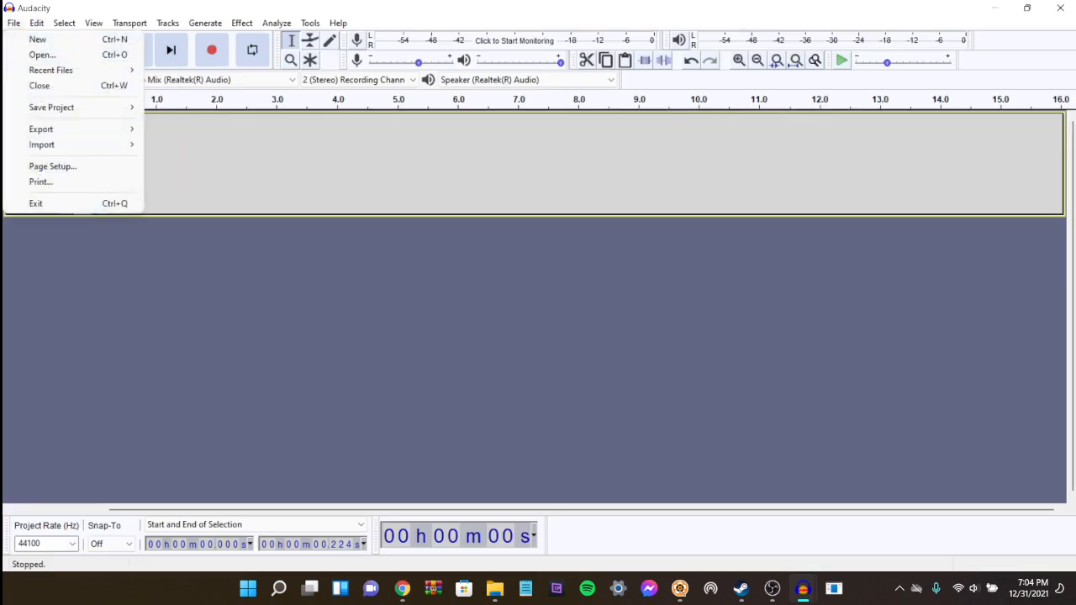
mouse_move(72, 129)
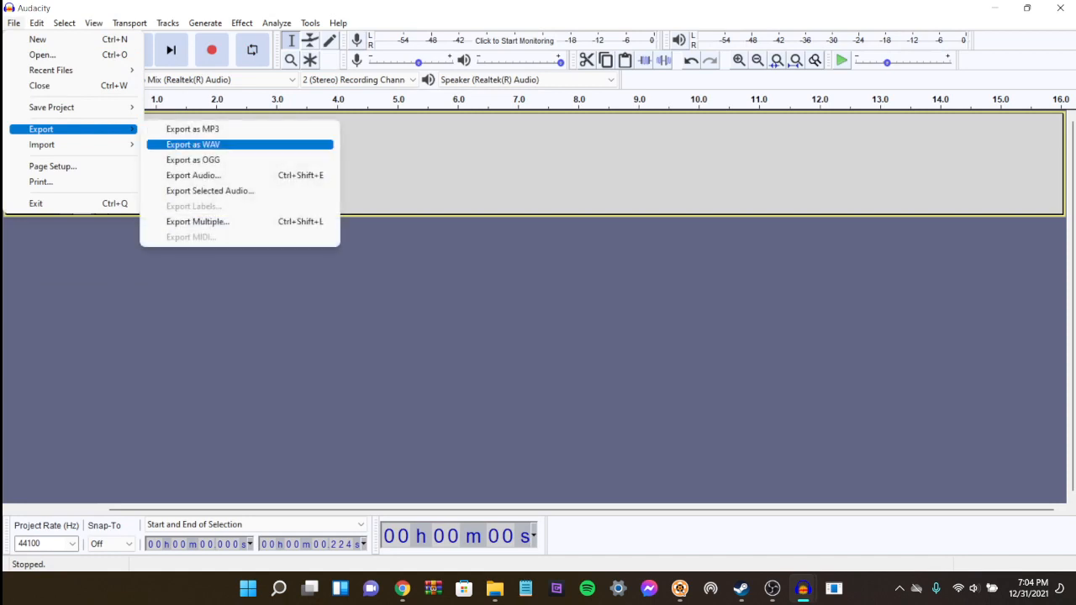
key(Return)
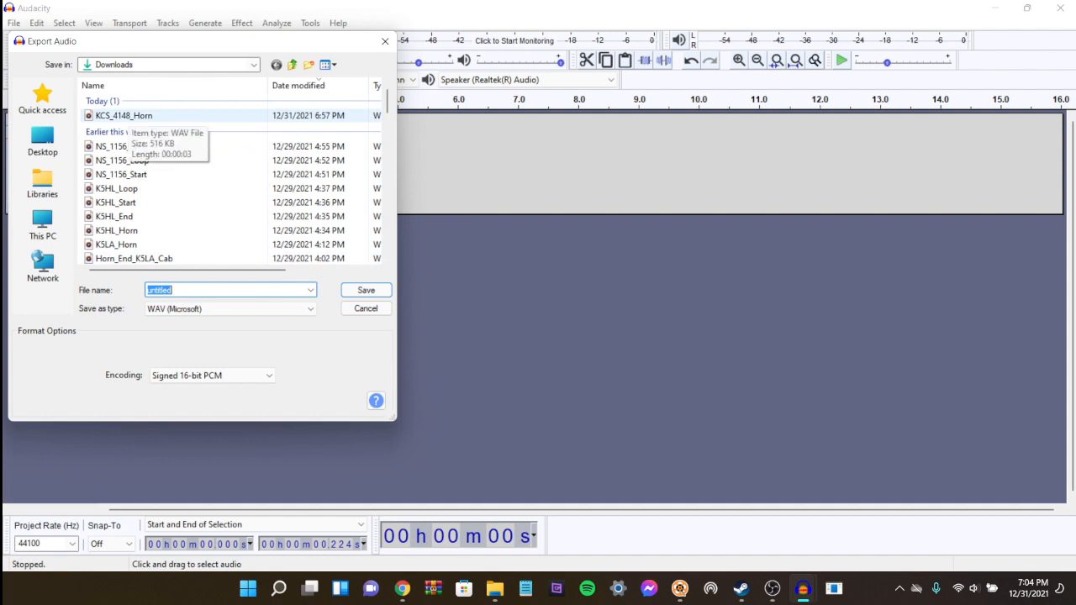
text(KCS_4148)
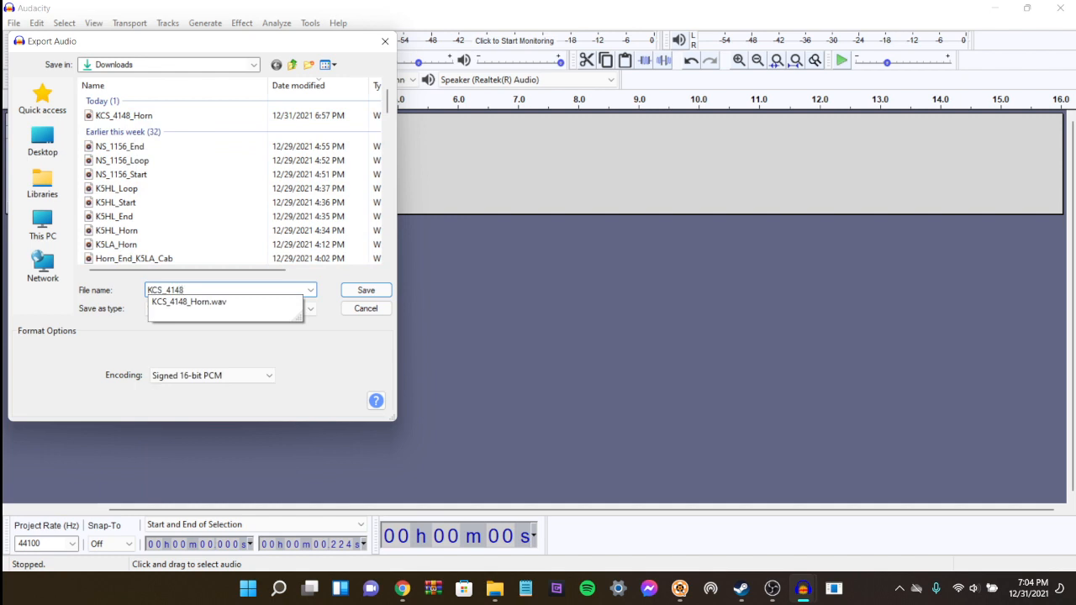
text(_S)
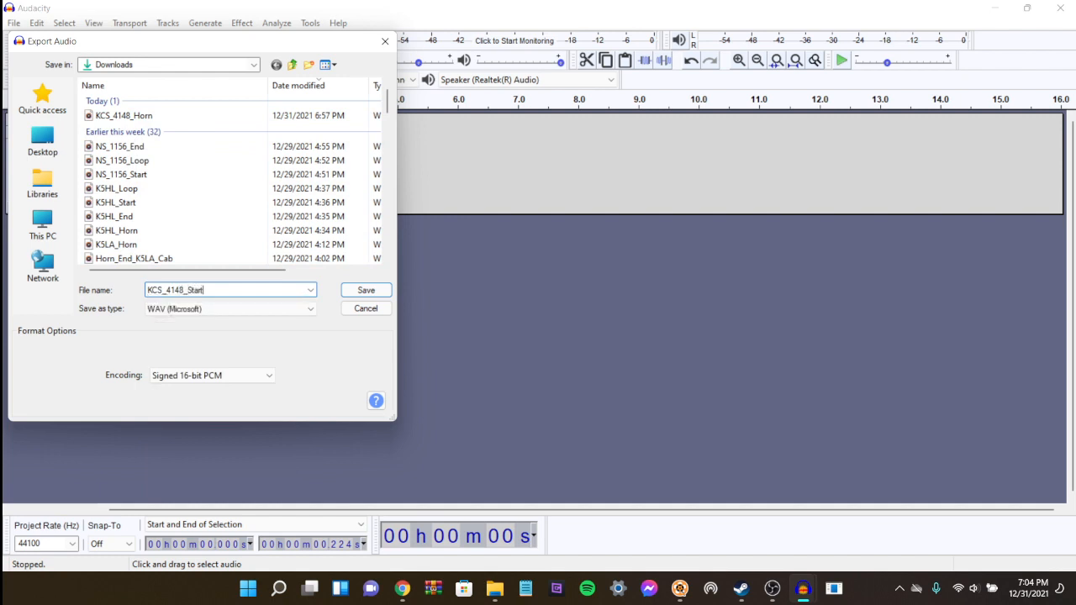
text(tart)
key(Return)
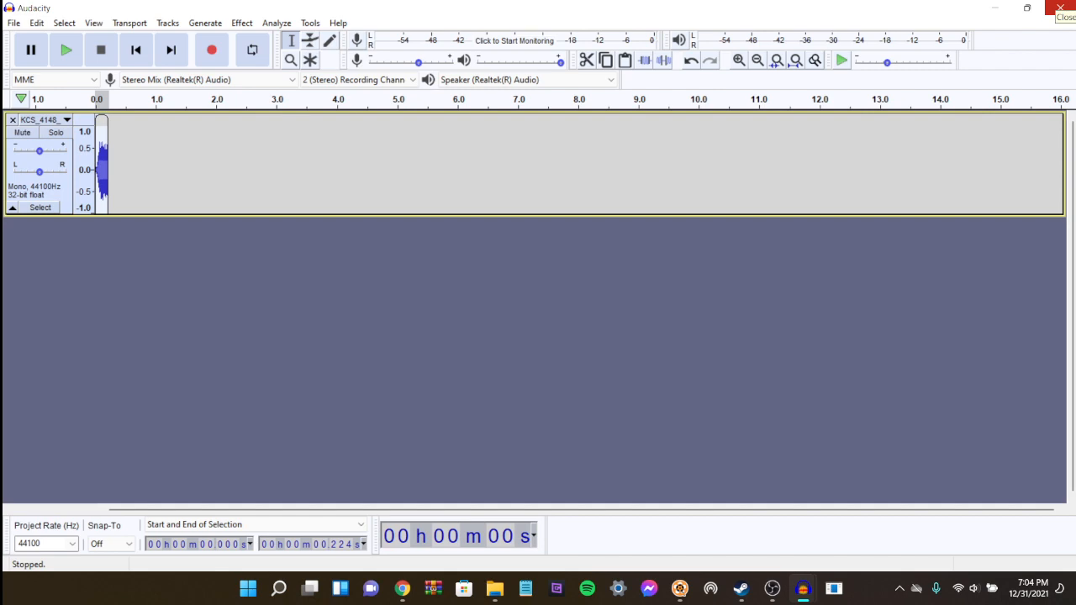
click(1058, 9)
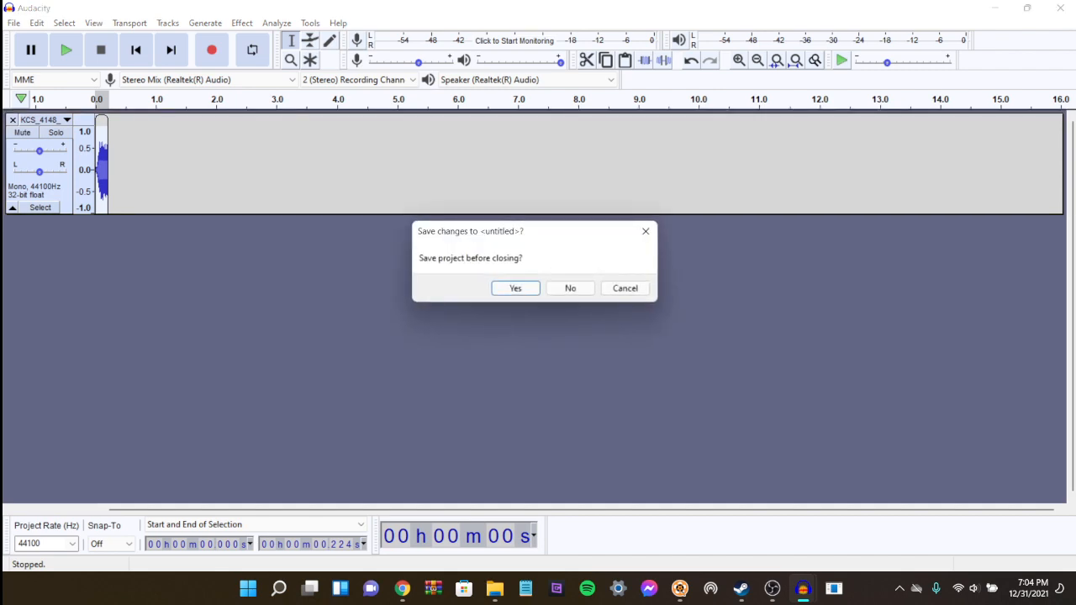
click(569, 288)
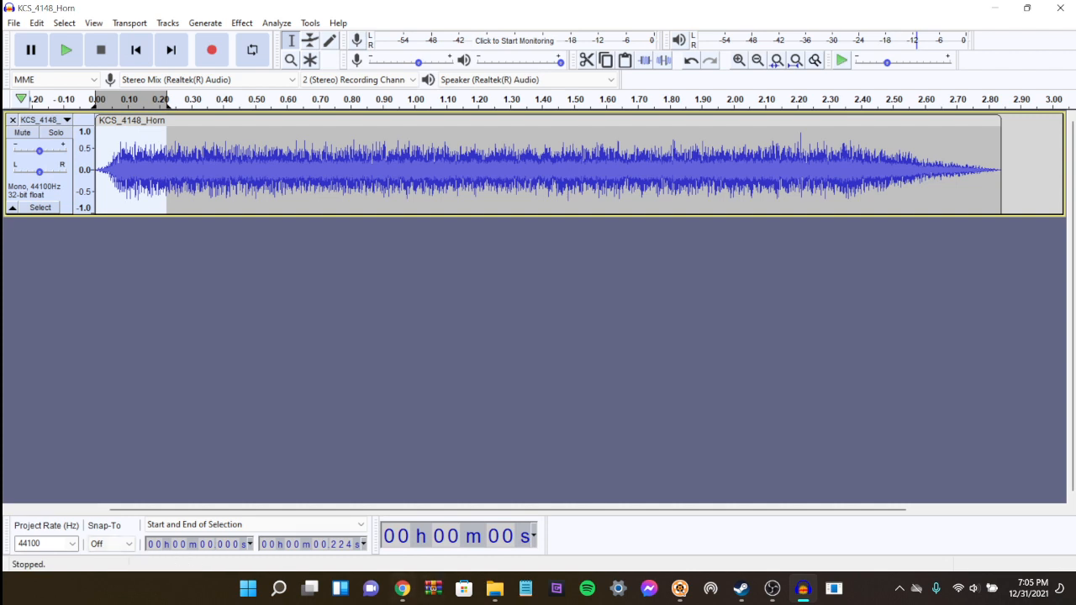
Step: Play KCS_4148_Start from the Downloads folder in Groove Music, close the player and return to the horn project in Audacity
mouse_move(494, 588)
mouse_move(353, 516)
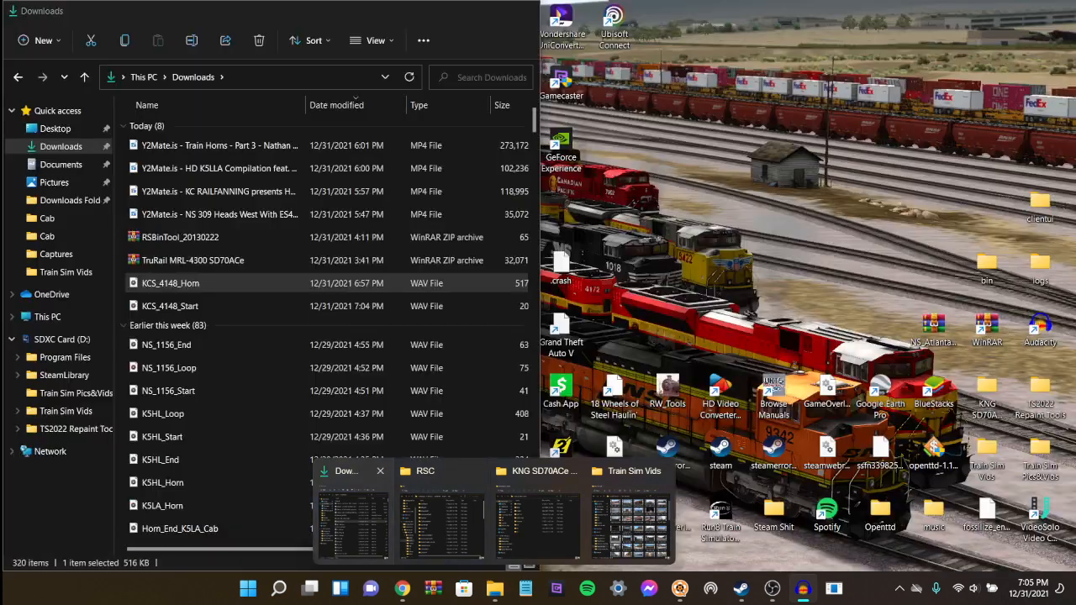
click(353, 515)
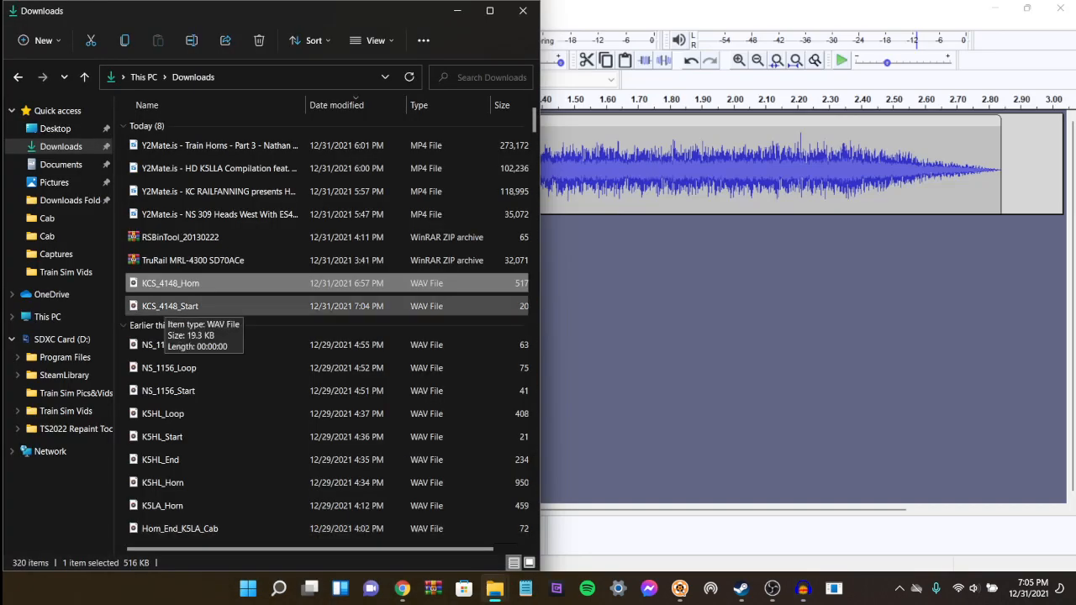
double_click(168, 306)
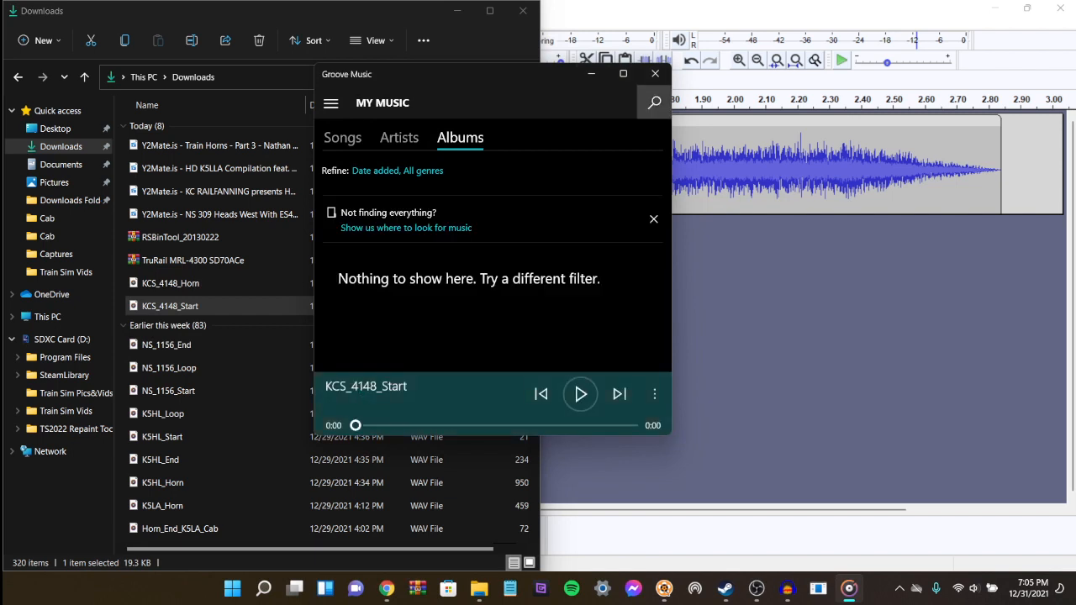
click(580, 394)
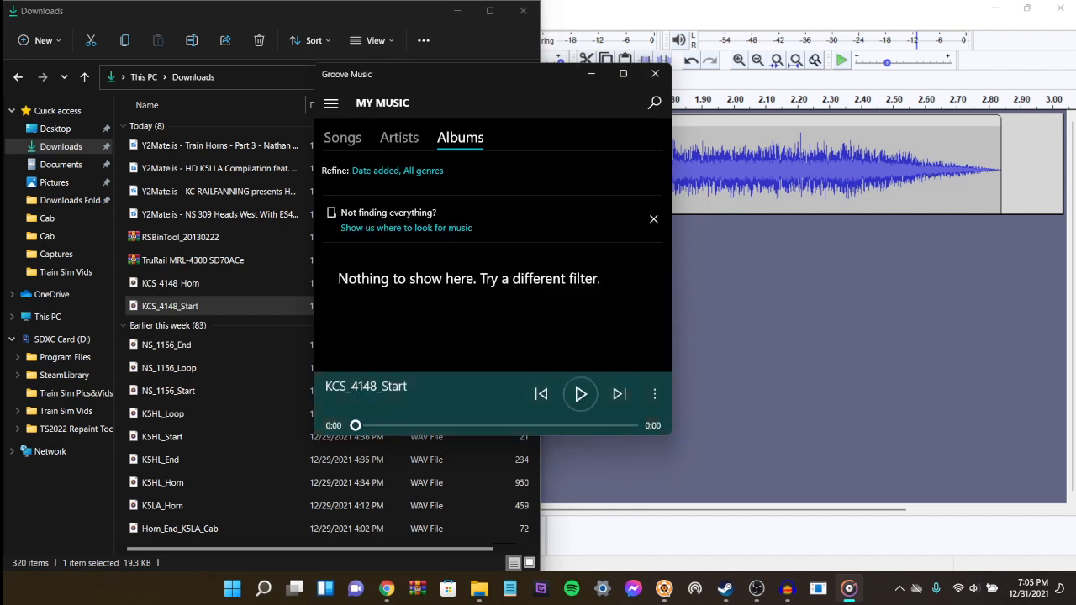
click(655, 73)
key(alt+Tab)
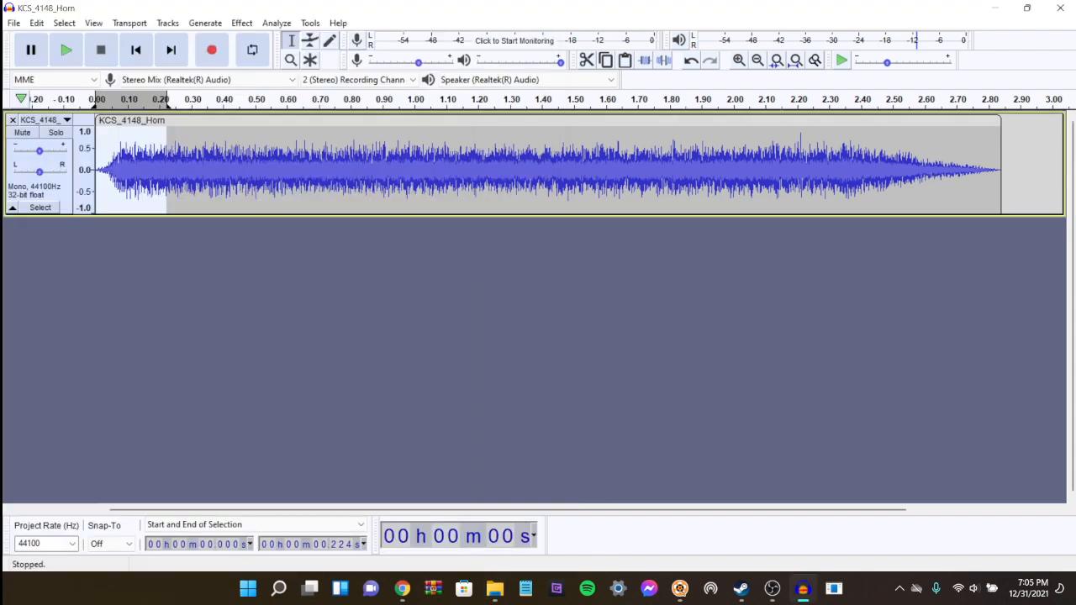
Step: Select the horn's sustained middle from 0.224 s to 2.277 s and play it as a loop
drag(97, 168, 821, 168)
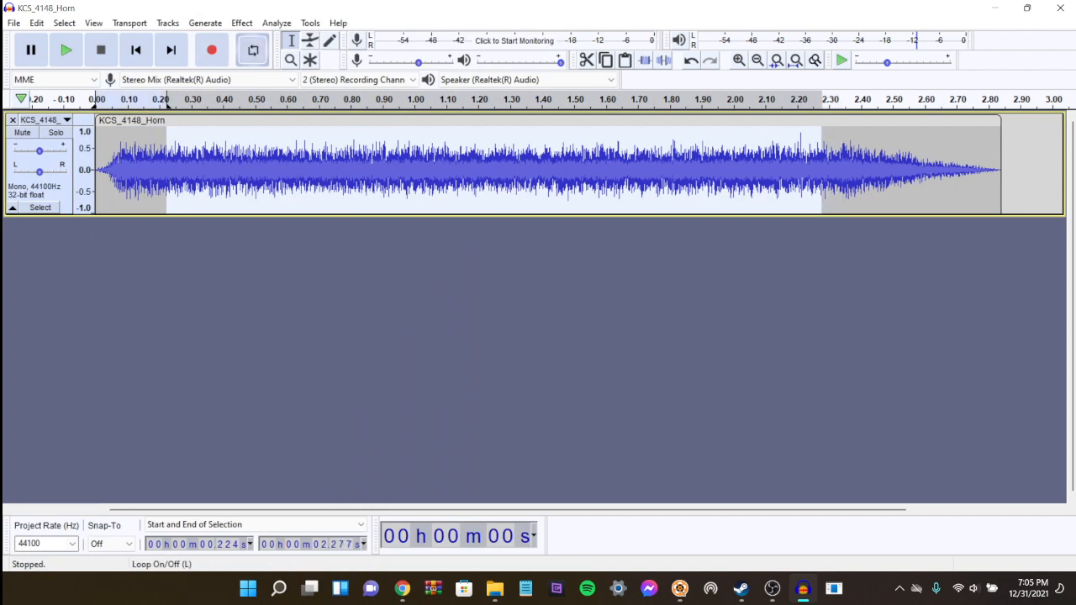
click(252, 49)
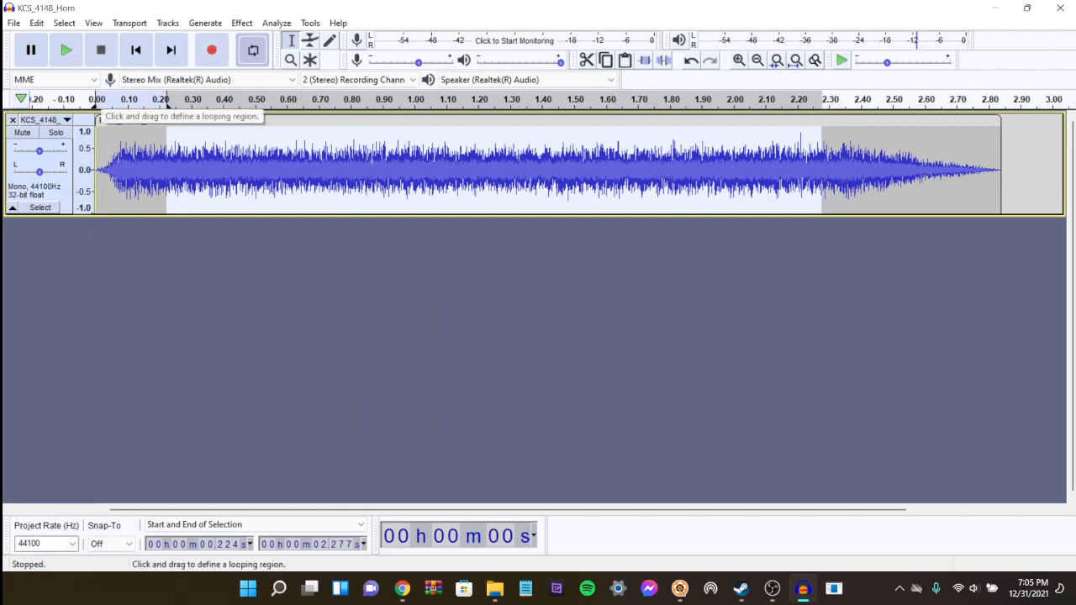
drag(165, 100, 828, 100)
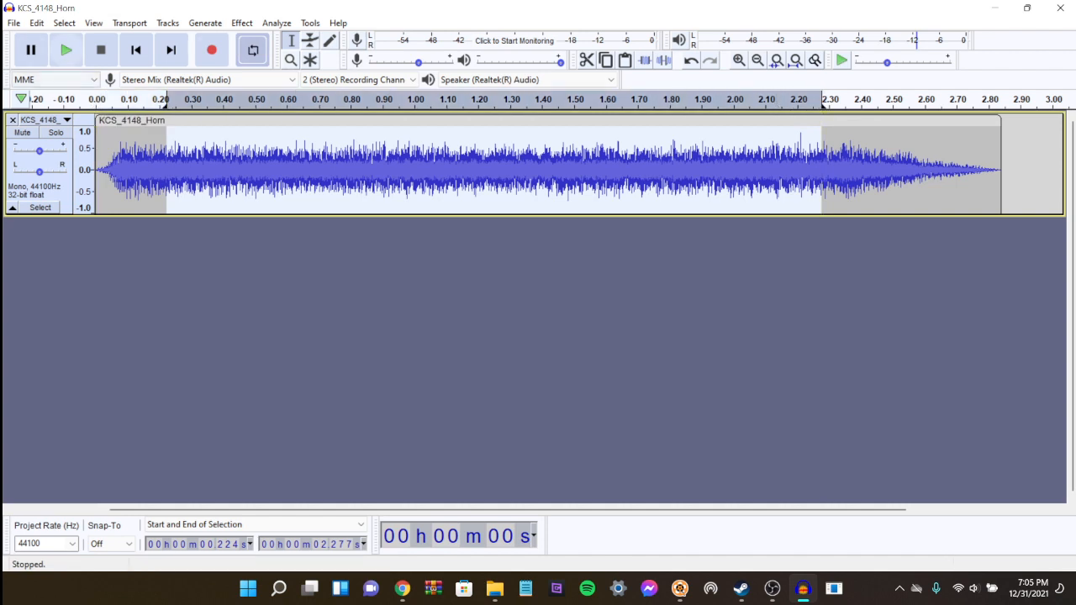
click(66, 50)
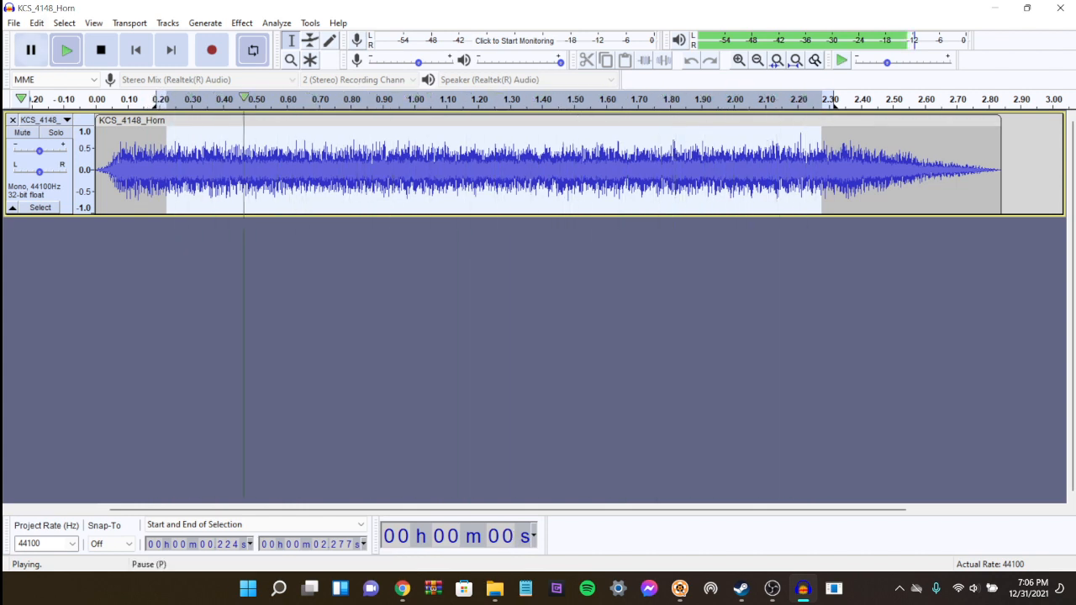
key(p)
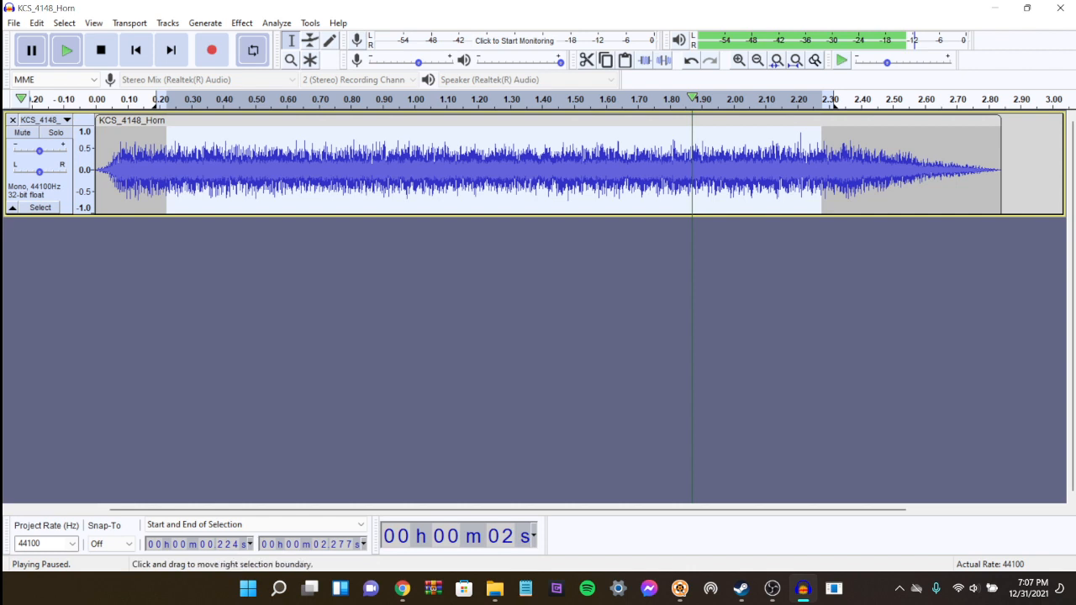
Step: Widen the middle selection to run from 0.191 s to 2.315 s and stop playback
drag(821, 168, 832, 169)
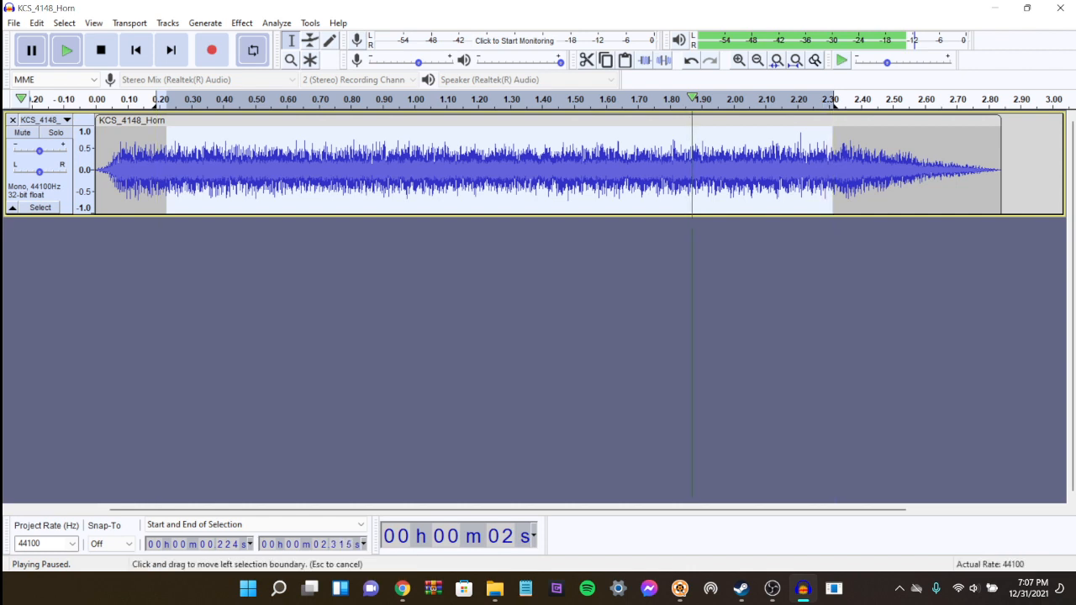
drag(166, 168, 156, 168)
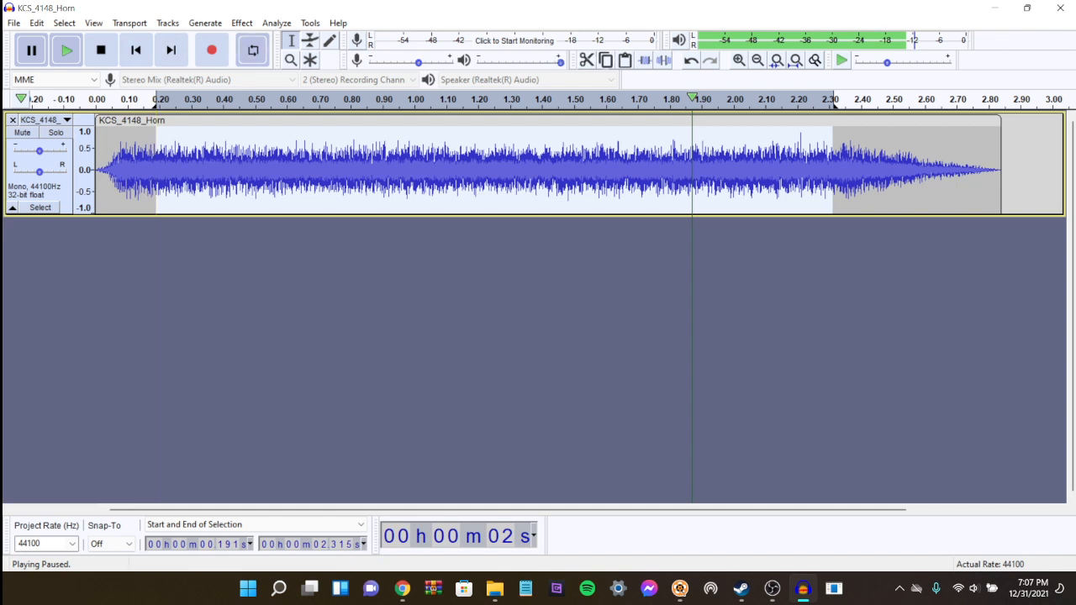
key(space)
Step: Copy the selected sustained middle of the horn into a new project
click(14, 23)
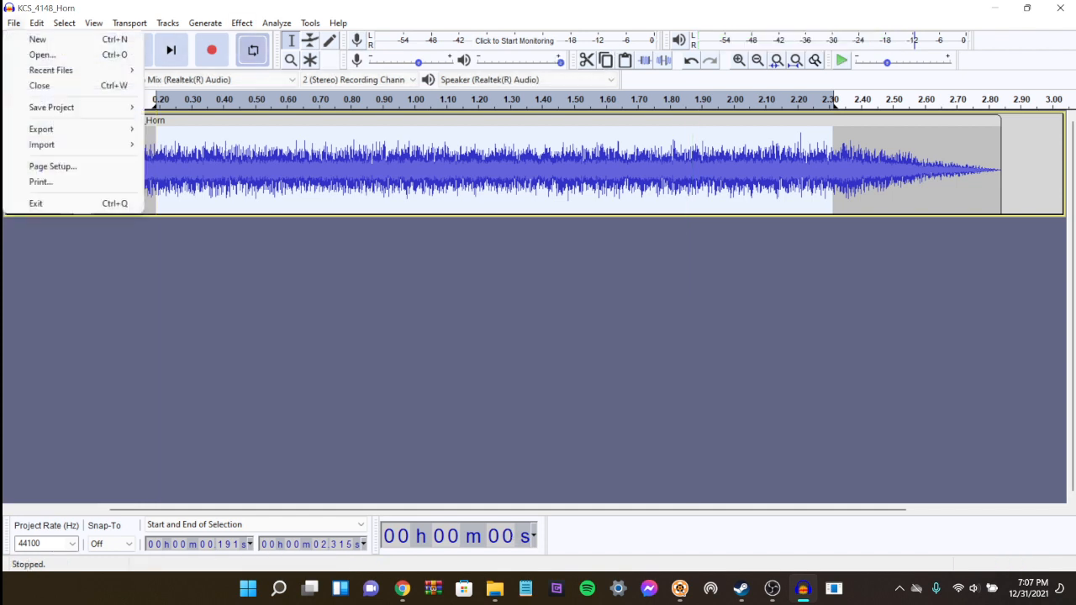
click(37, 40)
click(37, 23)
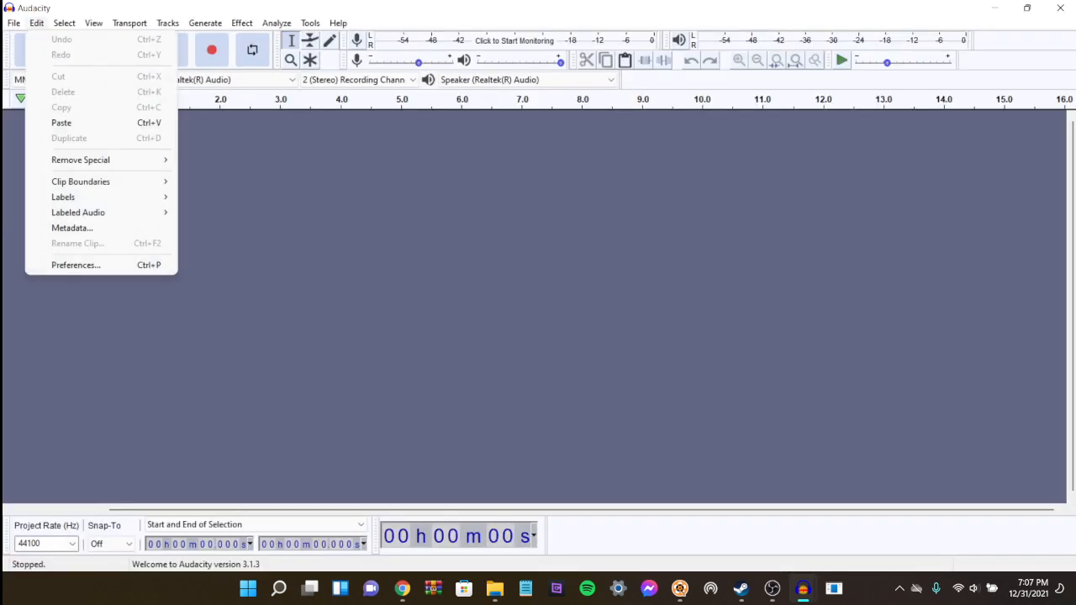
click(53, 120)
Step: Paste the copied horn middle into the new project and export it to Downloads as the WAV file KCS_4148_Loop
click(13, 23)
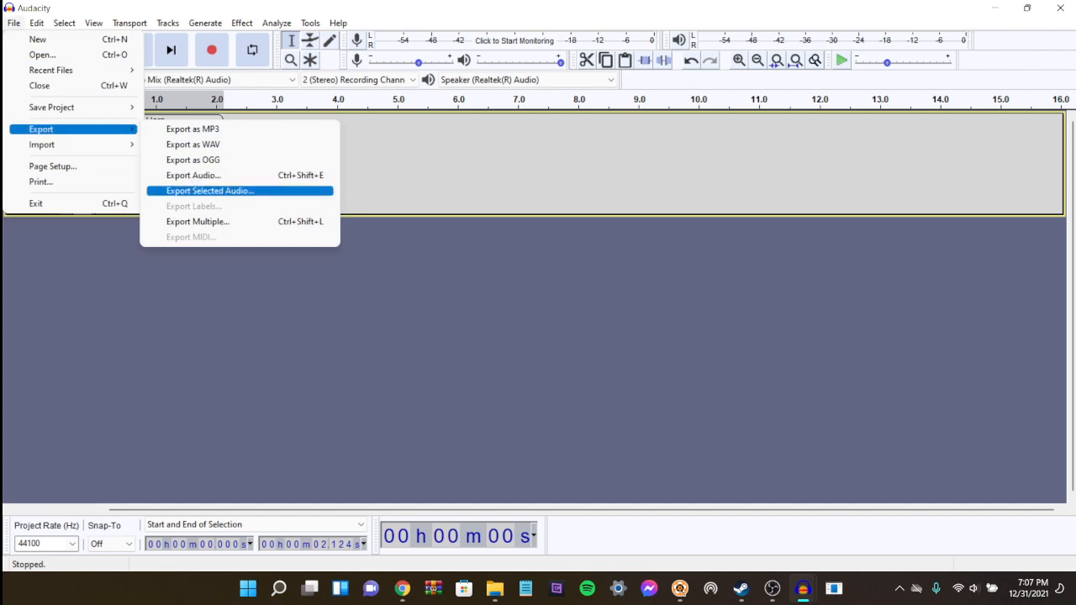
click(193, 175)
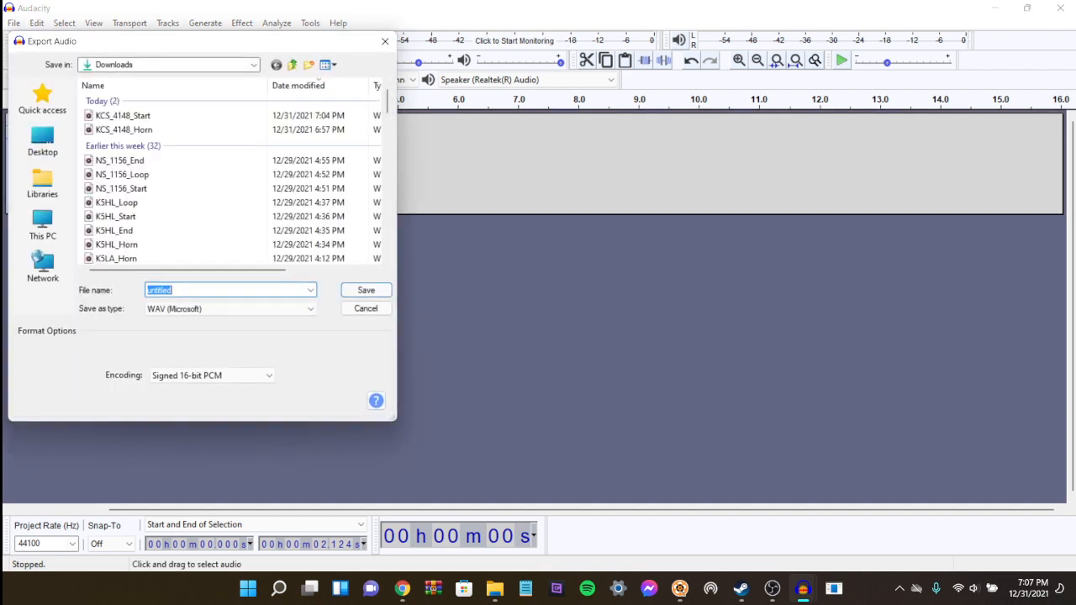
text(KCS)
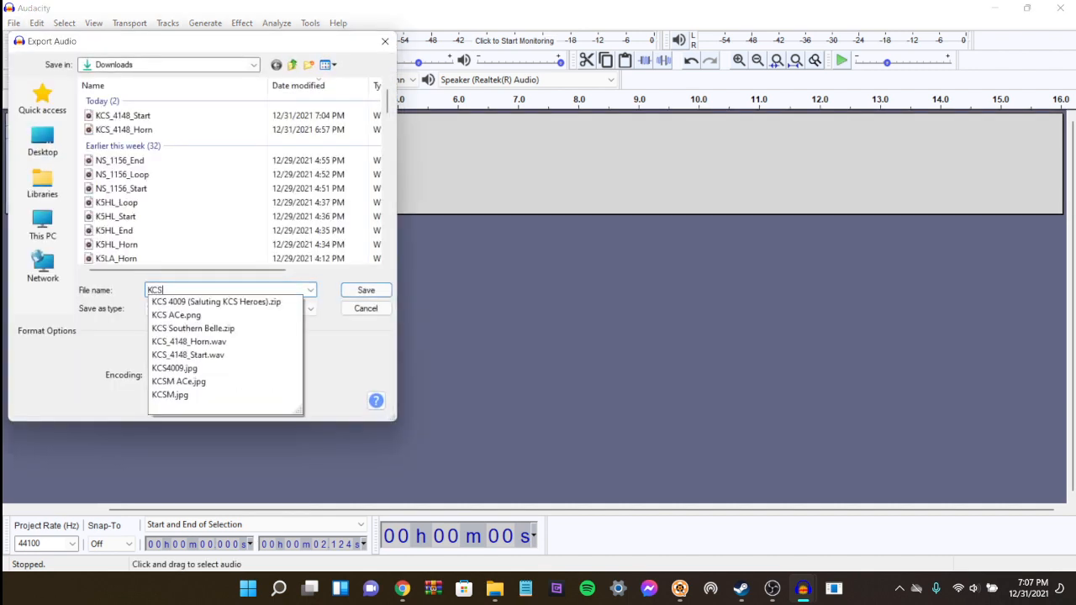
text(_414)
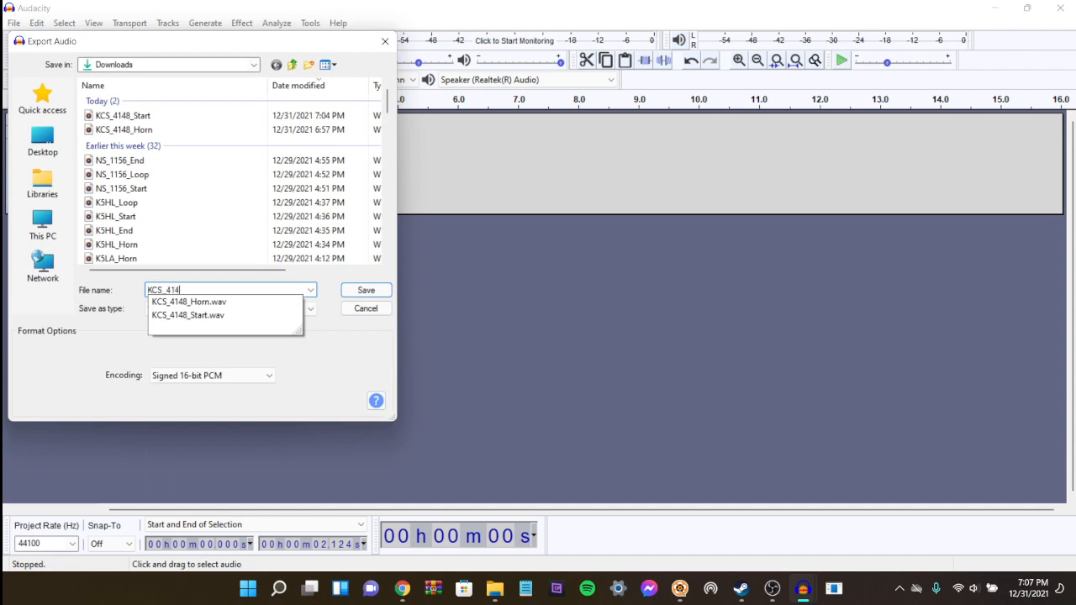
text(8_Loop)
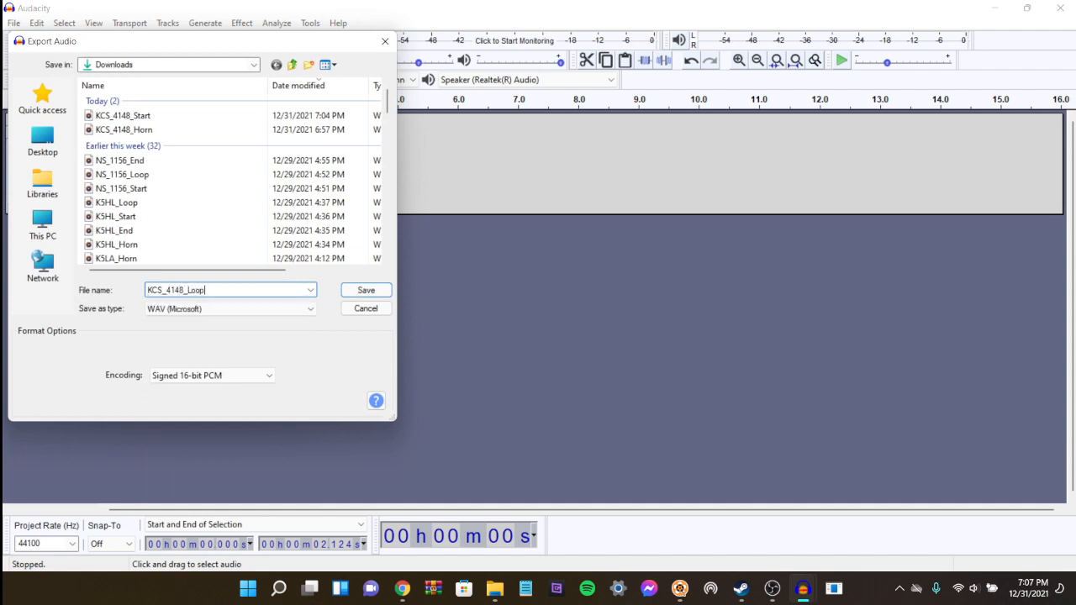
key(Return)
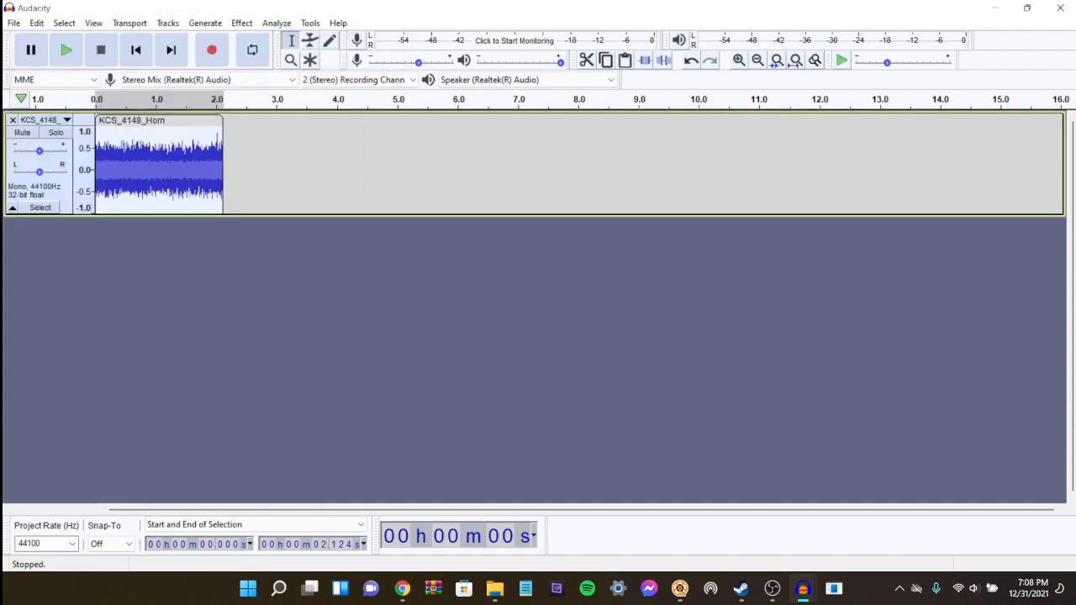
Step: Play KCS_4148_Loop from the Downloads folder in Groove Music and close the player
mouse_move(494, 588)
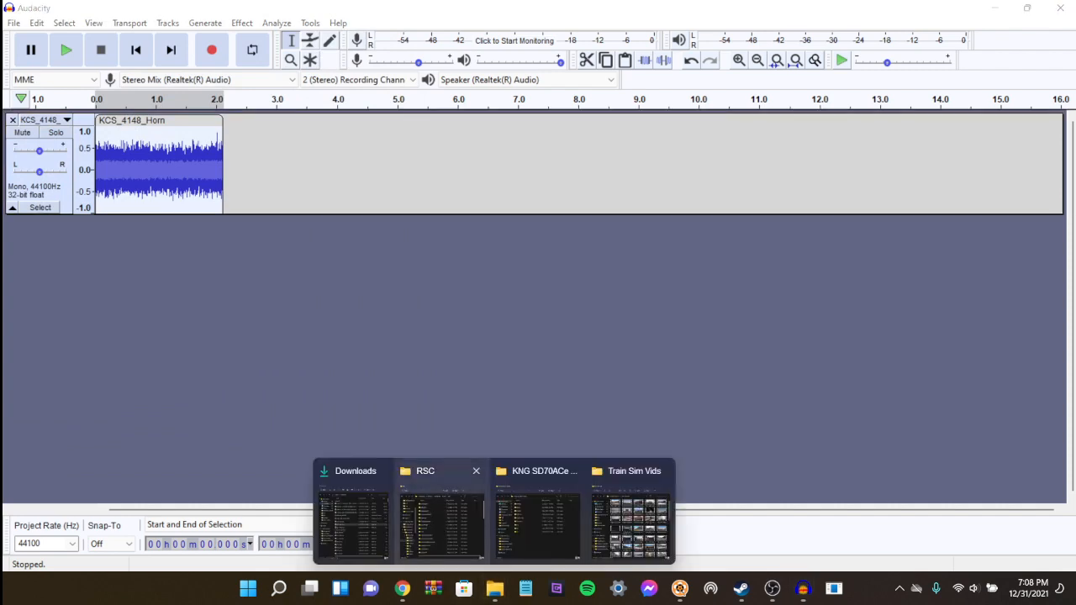
click(353, 514)
click(194, 329)
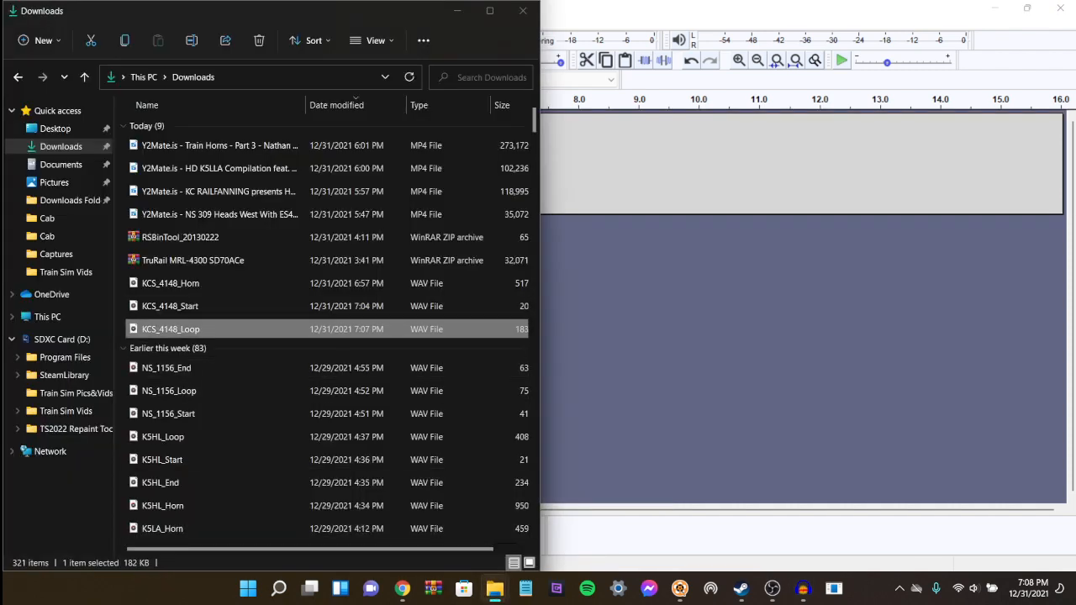
key(Return)
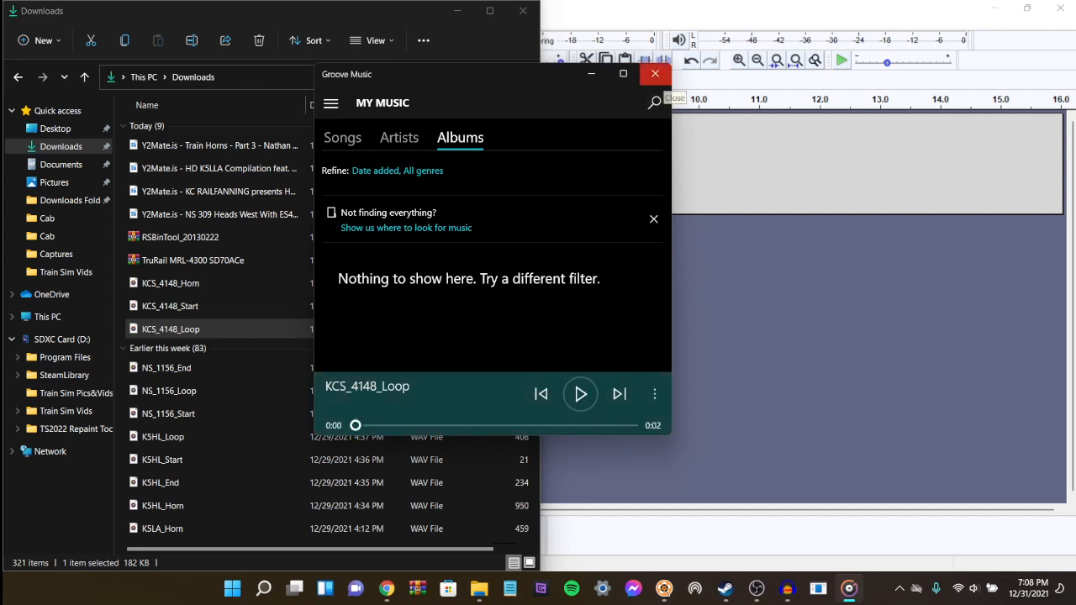
click(655, 74)
Step: Close the untitled loop project in Audacity without saving and return to the KCS_4148_Horn project
click(803, 588)
click(1060, 8)
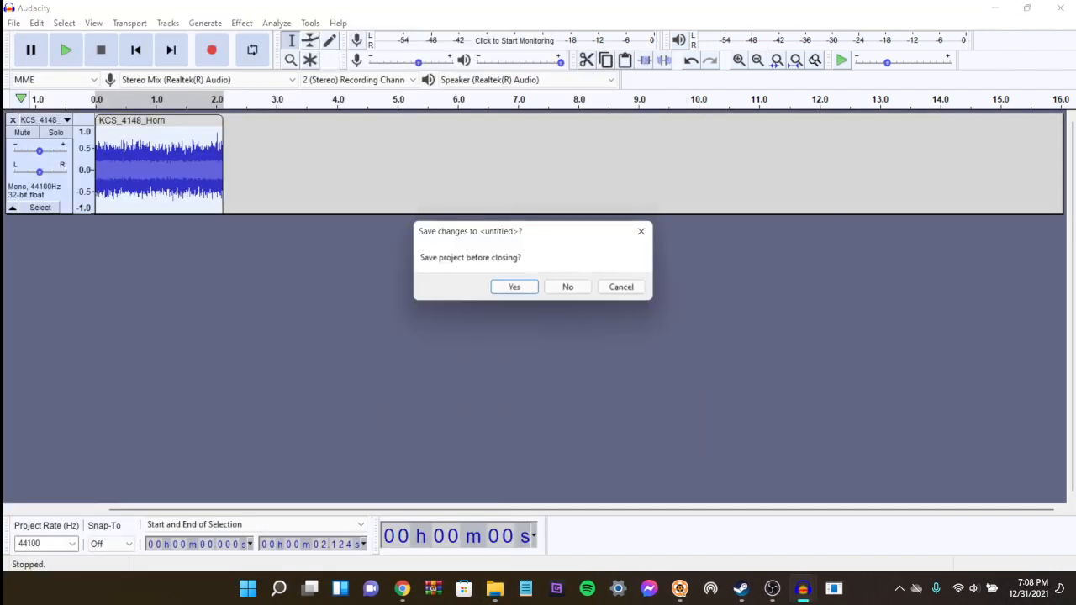
click(570, 288)
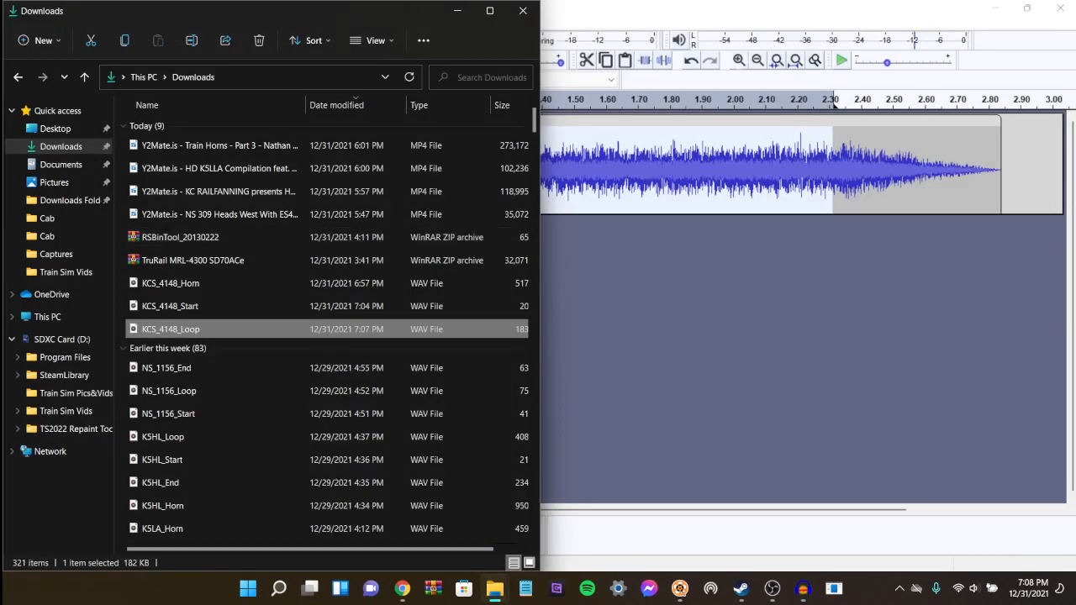
click(802, 588)
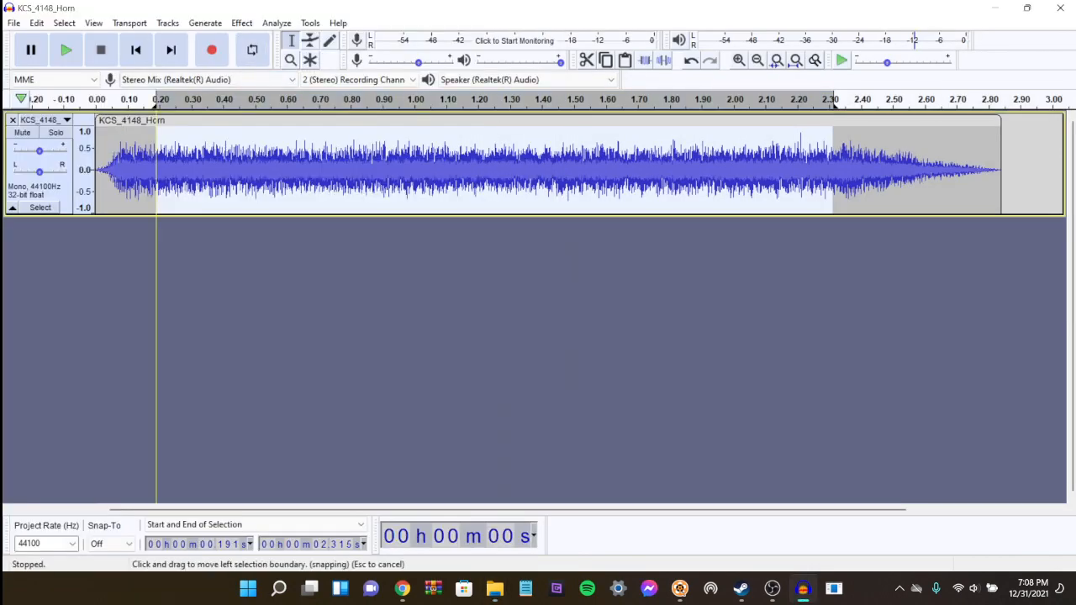
Step: Play the horn's fading end from 2.315 s to 2.842 s and copy it into a new project
drag(156, 168, 1003, 168)
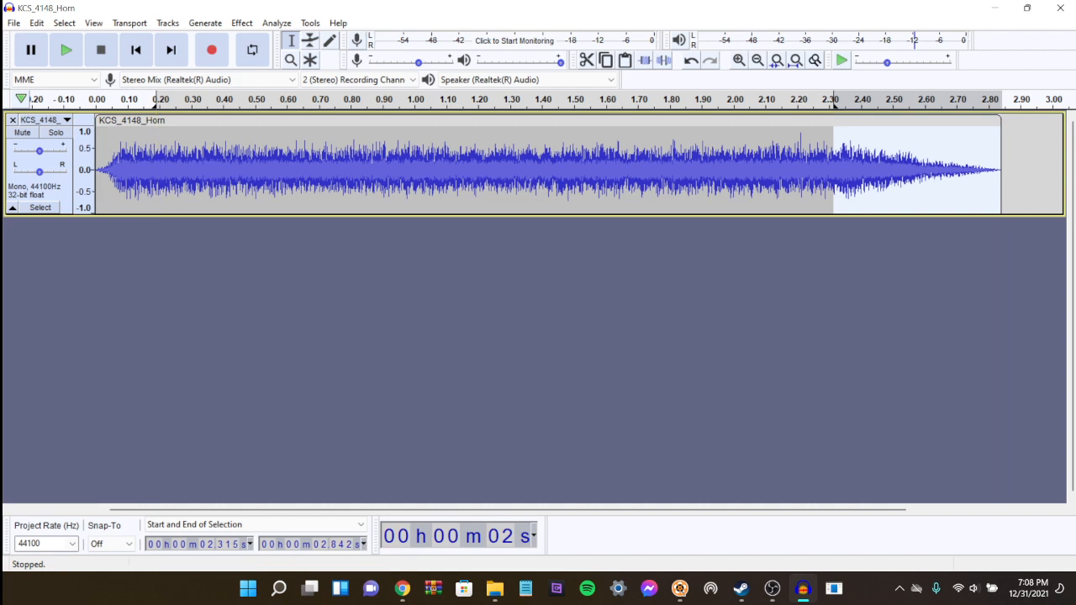
click(65, 49)
key(alt+f)
key(Return)
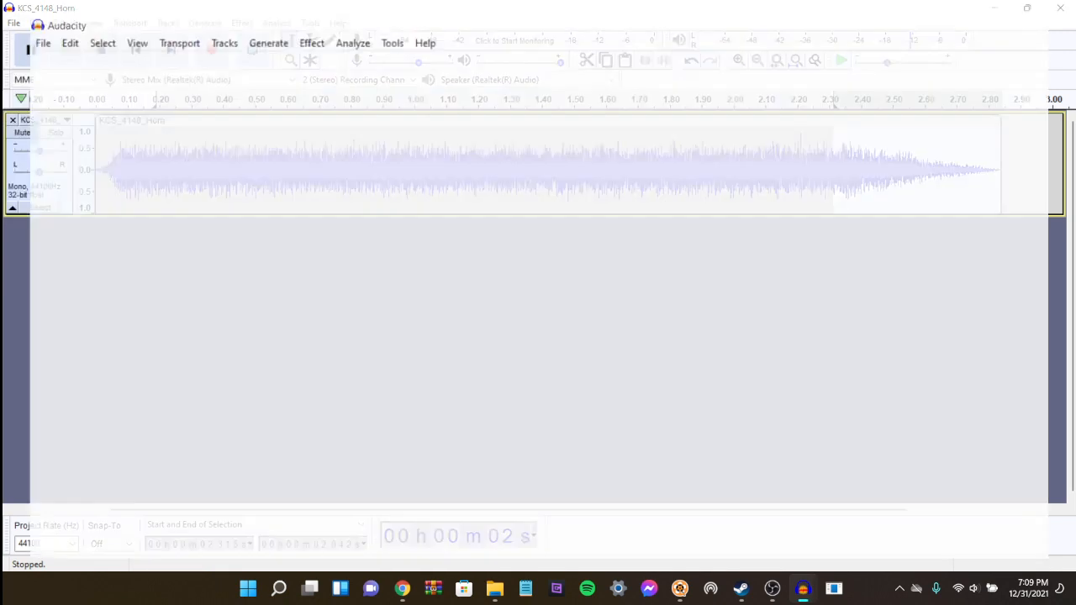
key(alt+e)
key(p)
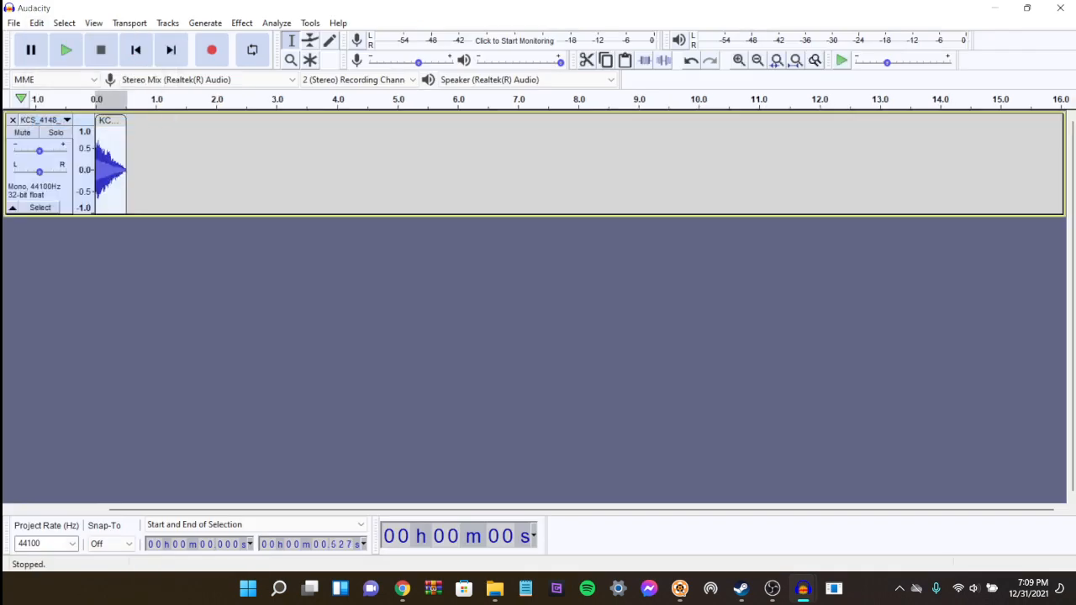
Step: Export the end section to Downloads as the WAV file KCS_4148_End and close its untitled project without saving
key(alt+f)
mouse_move(75, 129)
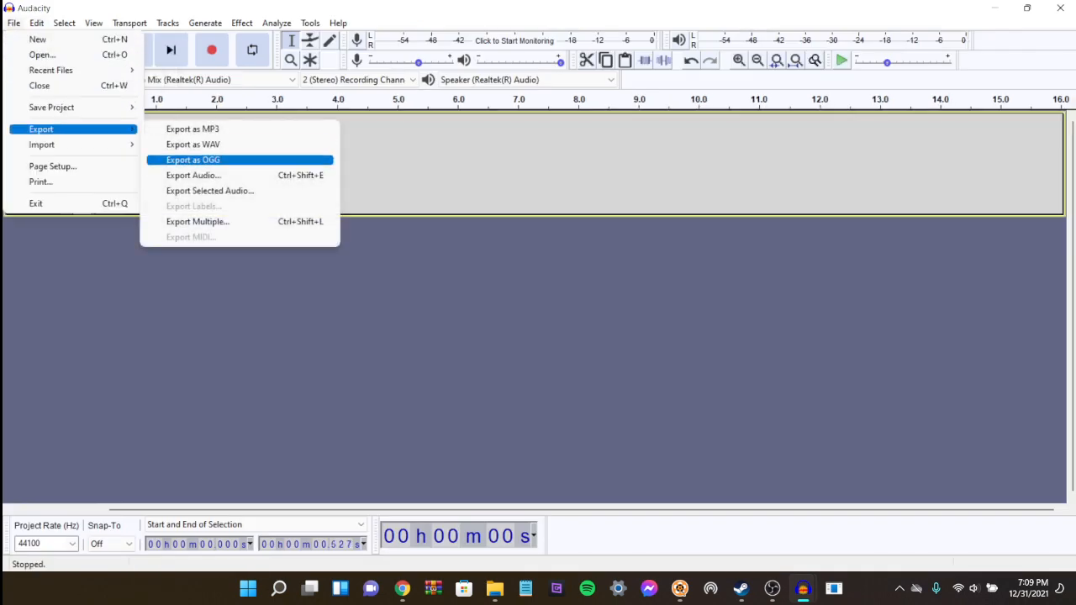
key(Return)
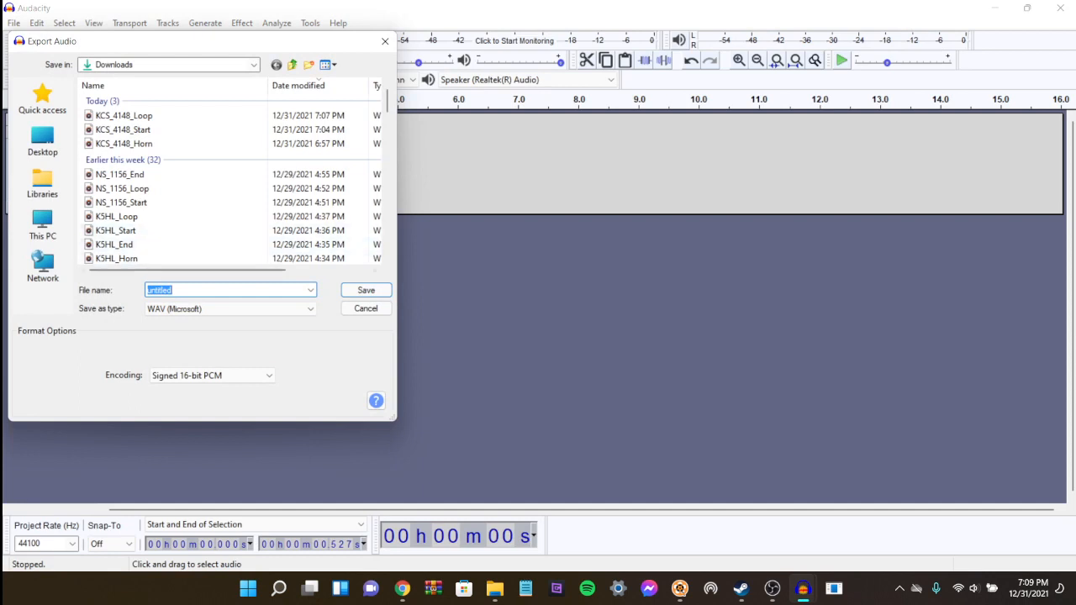
text(K)
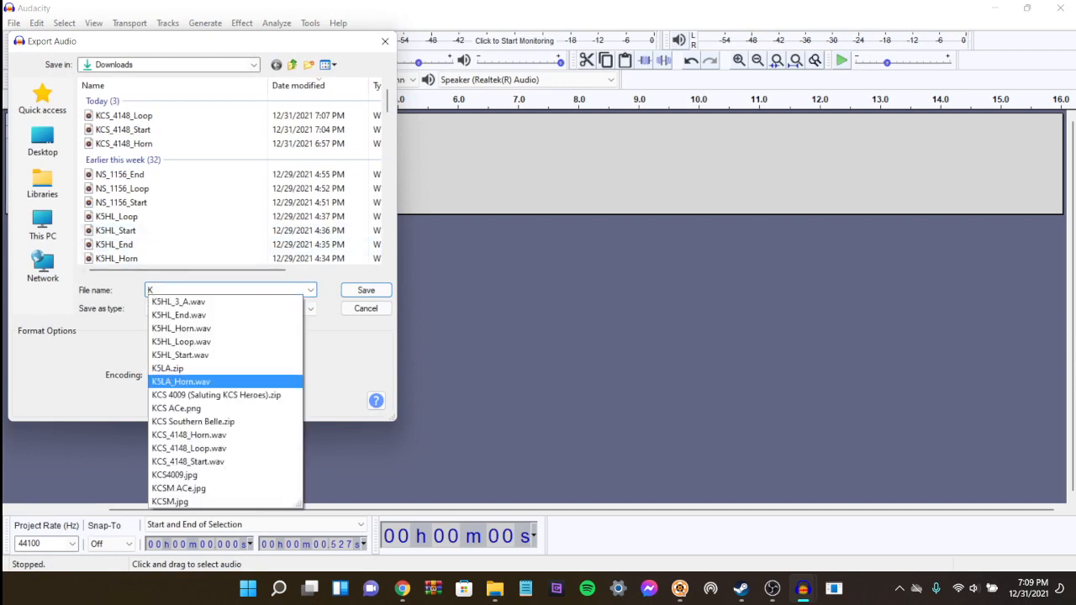
text(CS_4148)
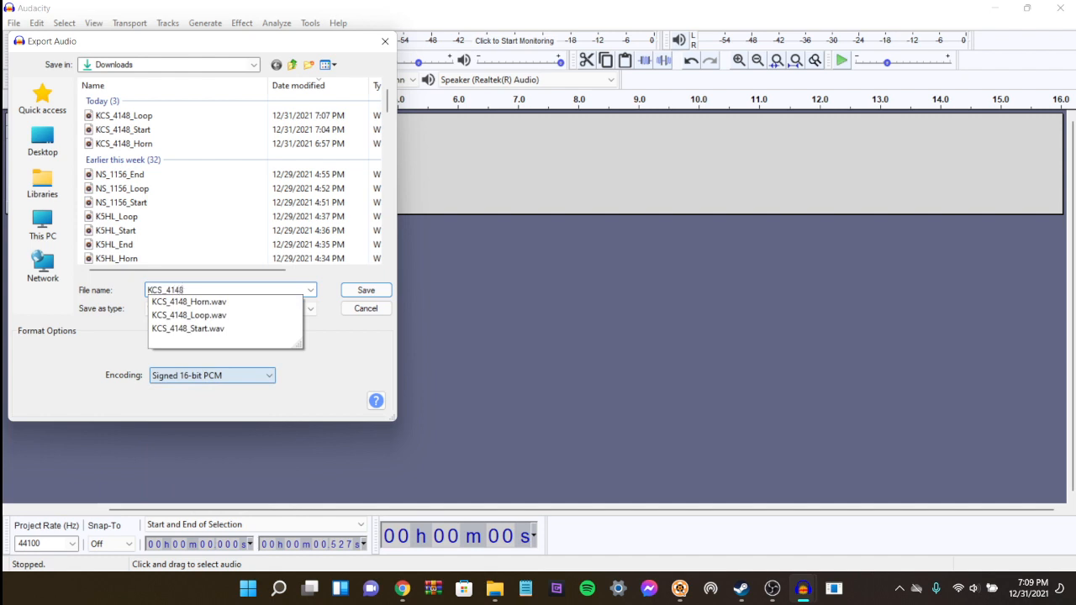
text(_End)
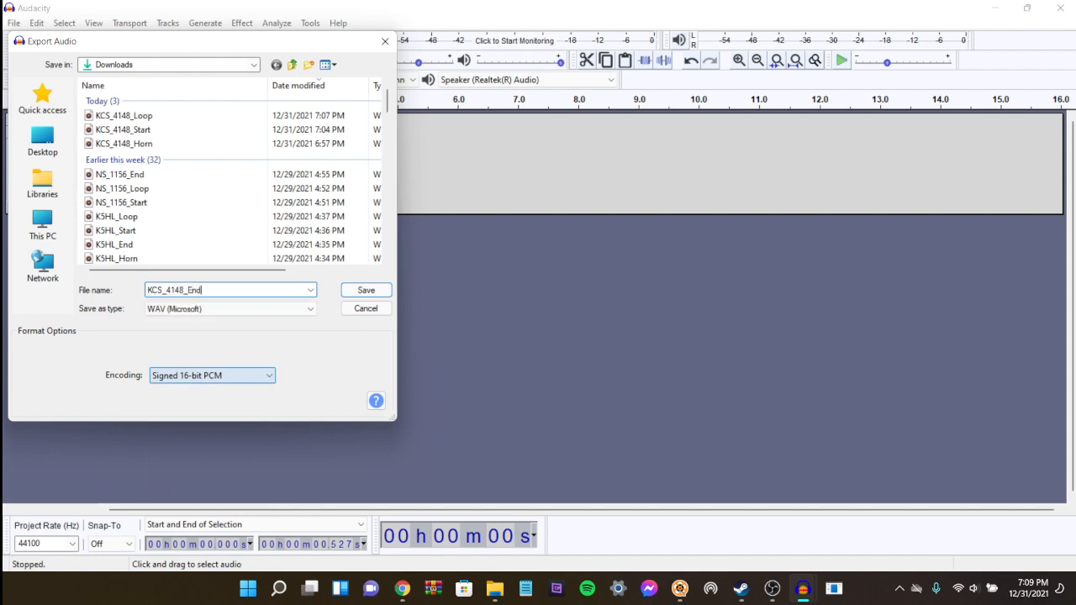
key(Return)
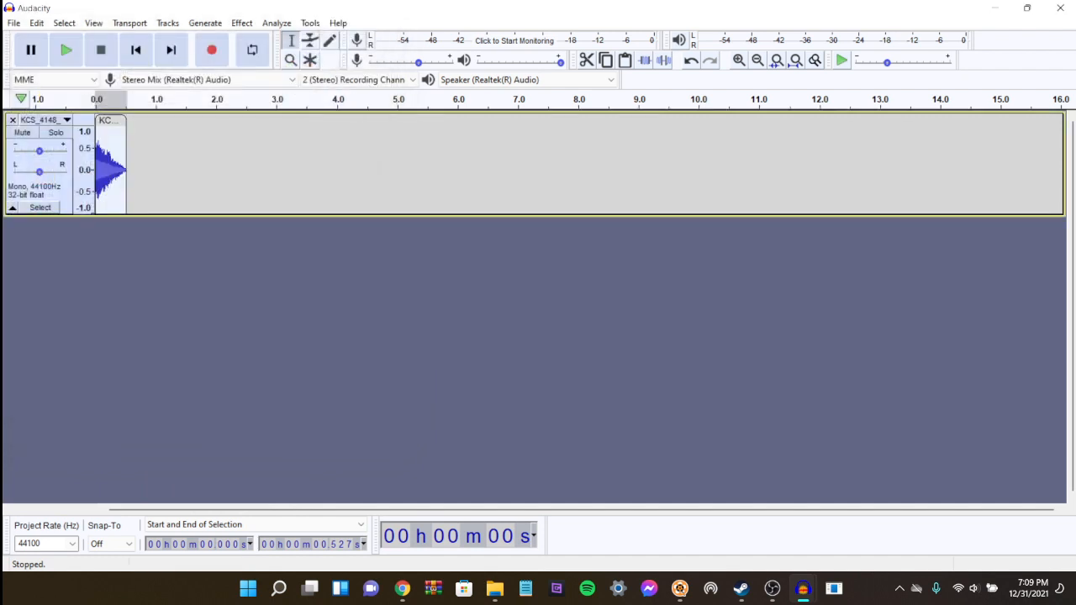
click(1059, 7)
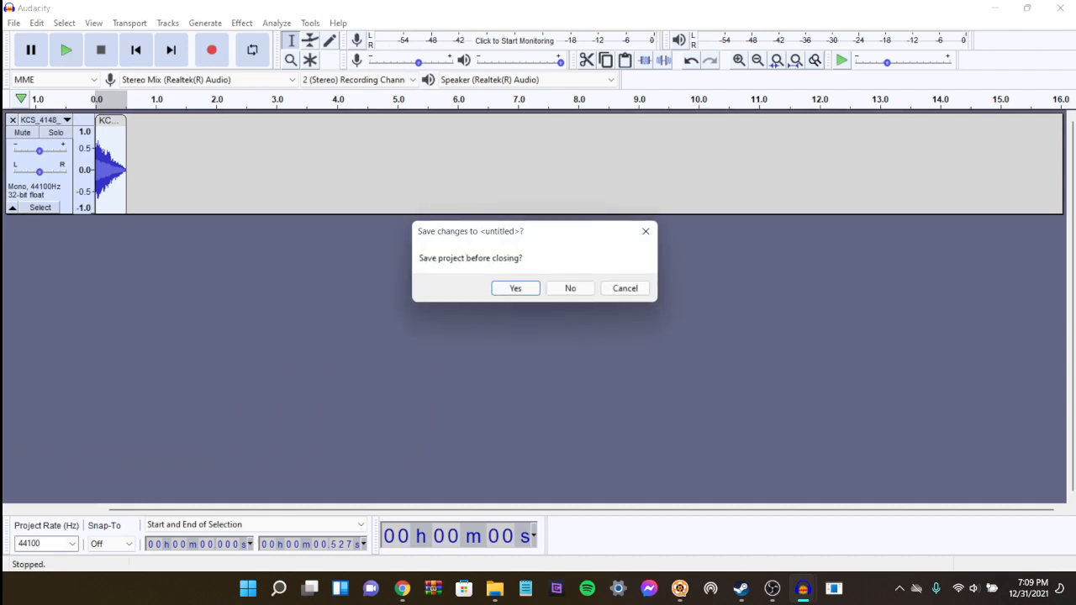
click(570, 288)
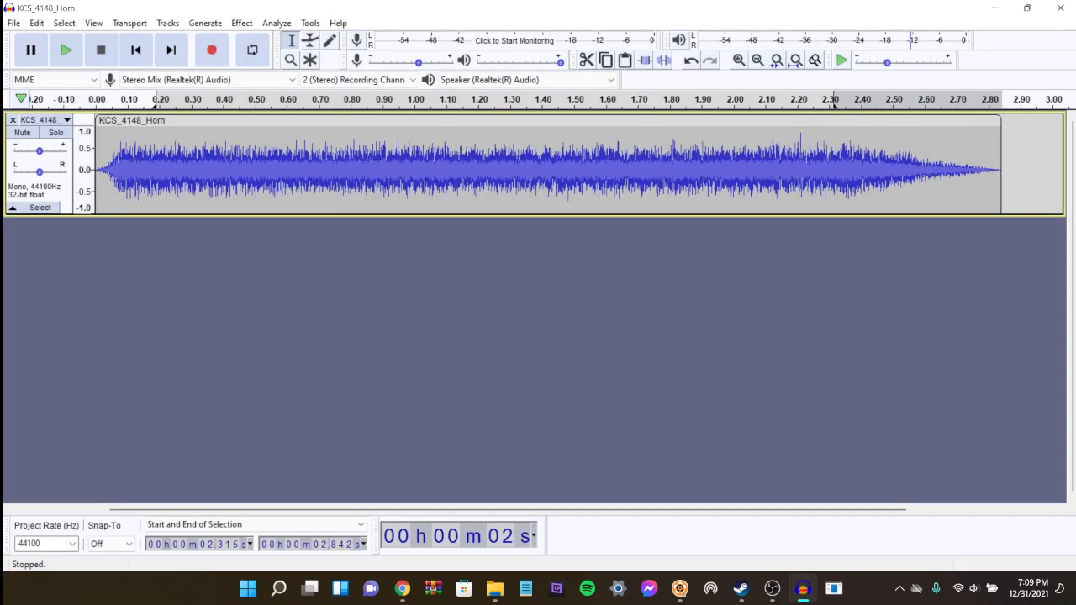
Step: Export the full horn as WAV over the existing KCS_4148_Horn in Downloads and close the project without saving
key(alt+f)
key(Down)
key(Down)
key(Down)
key(Down)
key(Down)
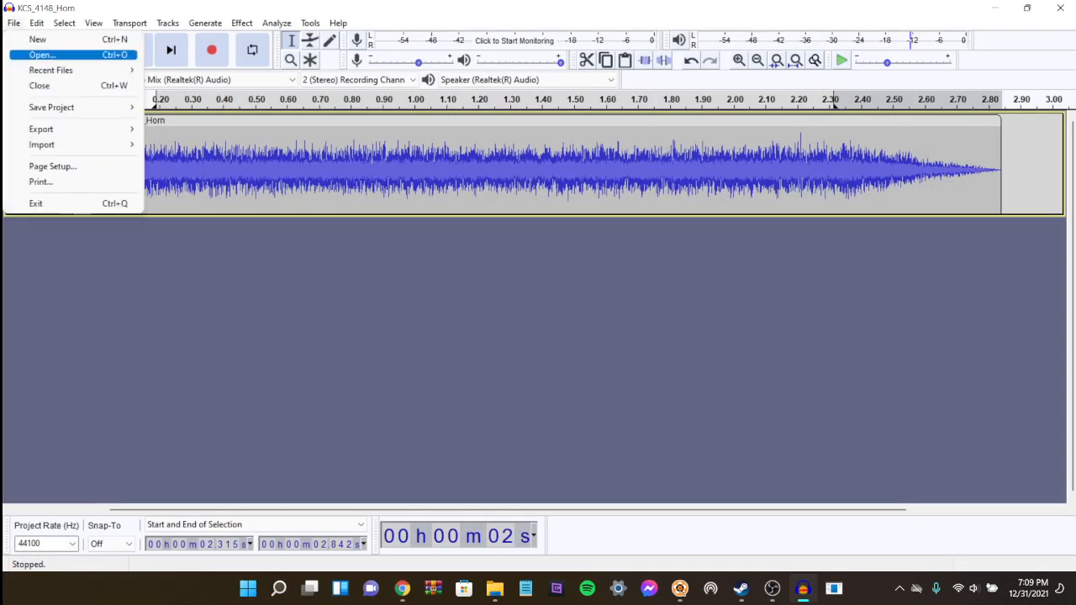
key(Right)
key(Down)
key(Down)
key(Down)
key(Return)
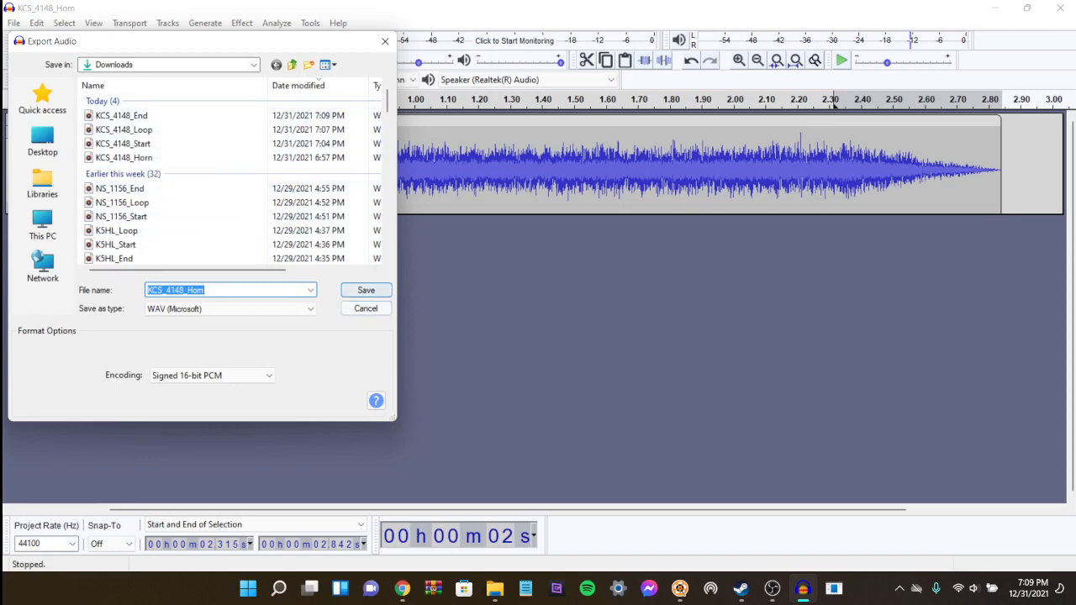
click(366, 290)
key(Return)
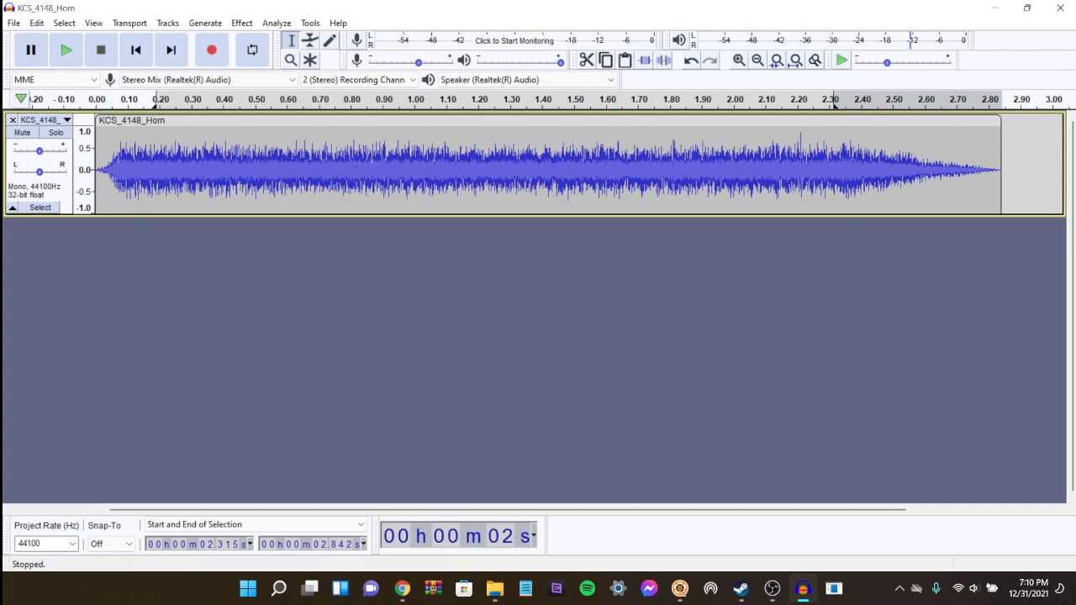
click(1055, 7)
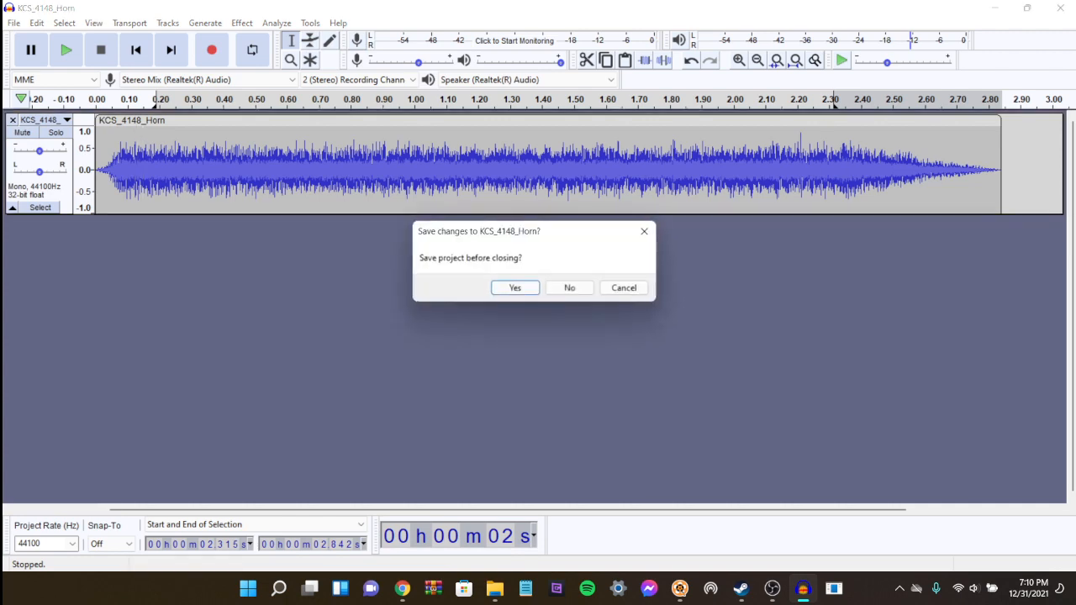
click(566, 286)
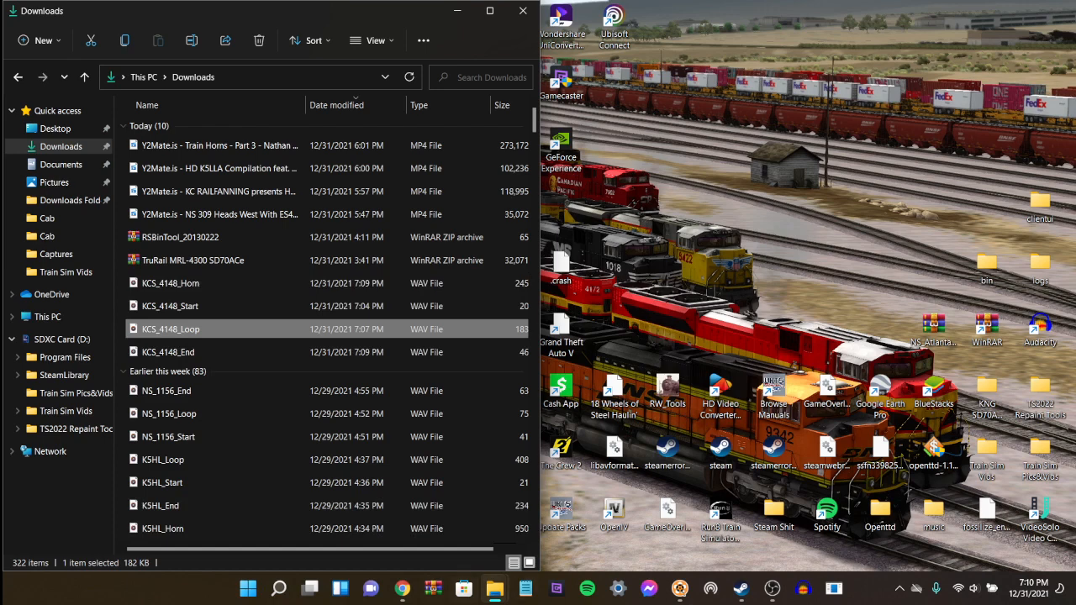
Step: Switch to the RailWorks RSC assets folder window and place it side by side with the Downloads folder
click(494, 589)
click(441, 513)
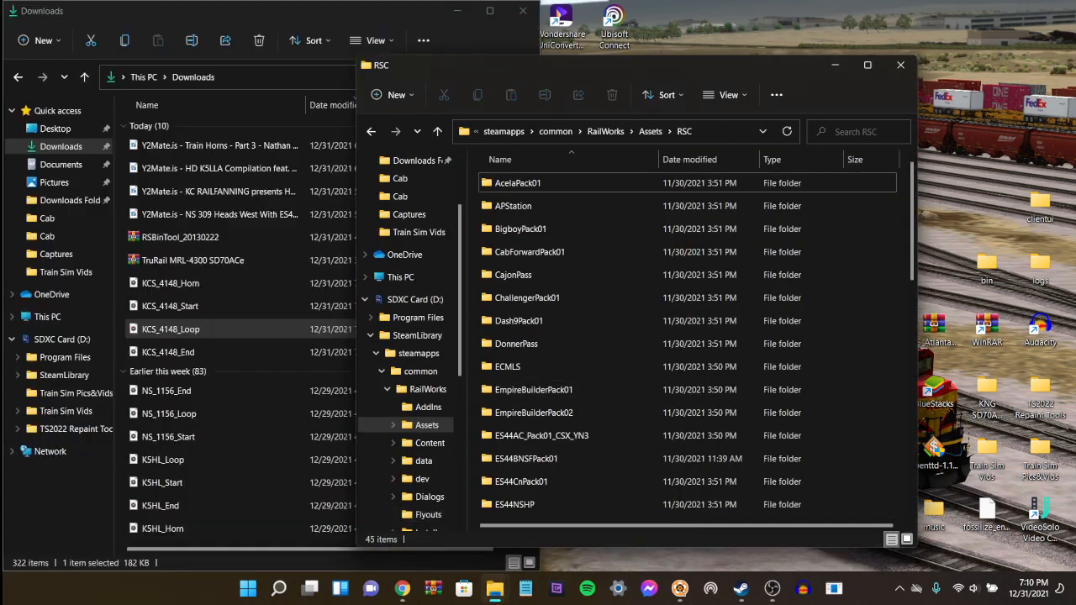
drag(690, 64, 1075, 65)
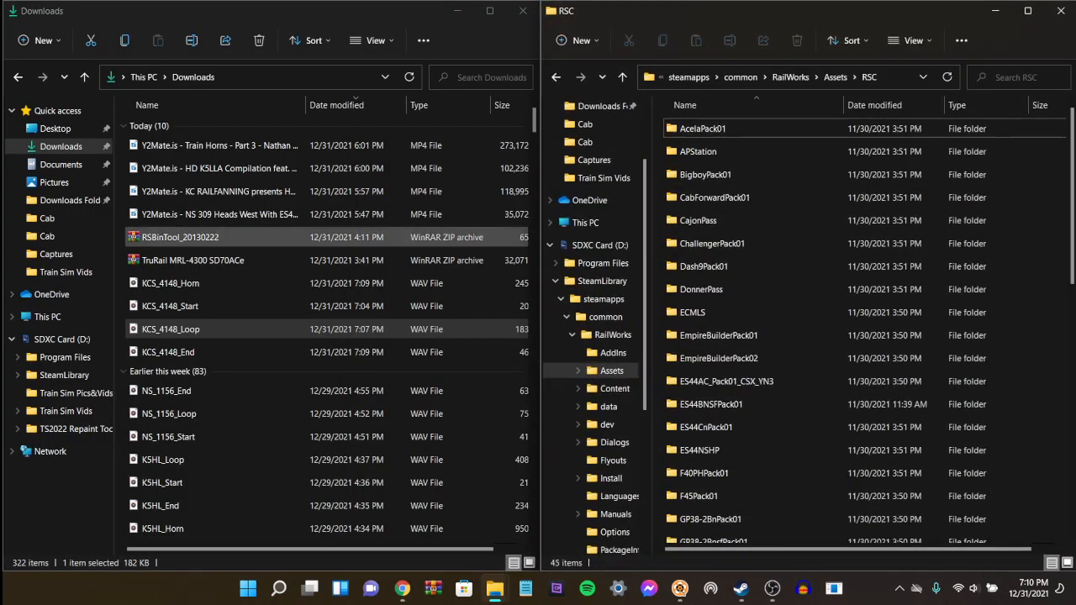
Step: Open the SD70ACe sound folder inside SD70NSHP, following Audio, RailVehicles and Diesel
scroll(714, 404, down, 9)
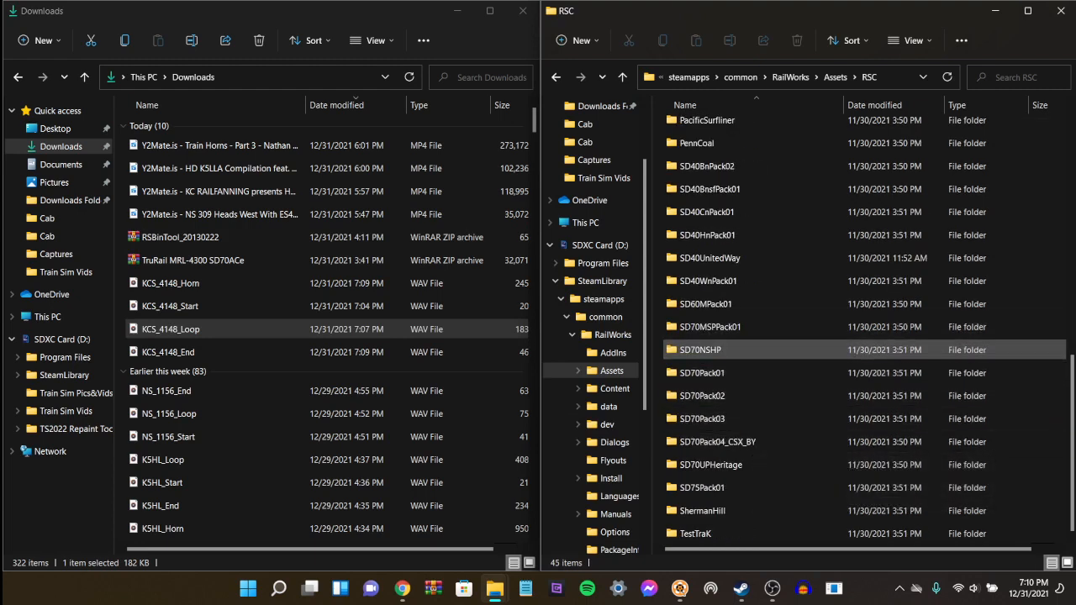
double_click(700, 350)
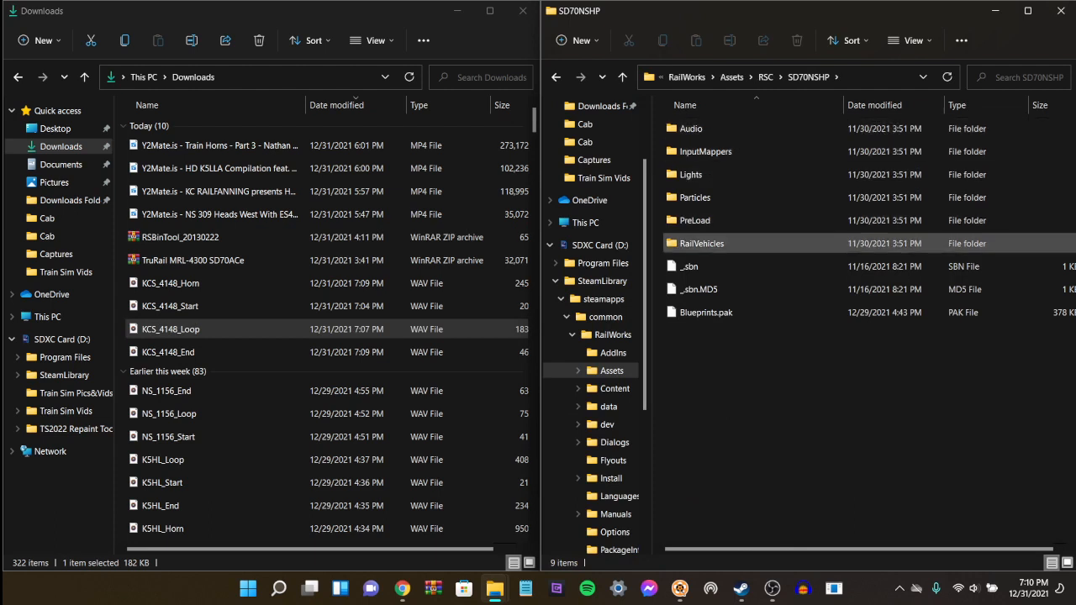
double_click(691, 128)
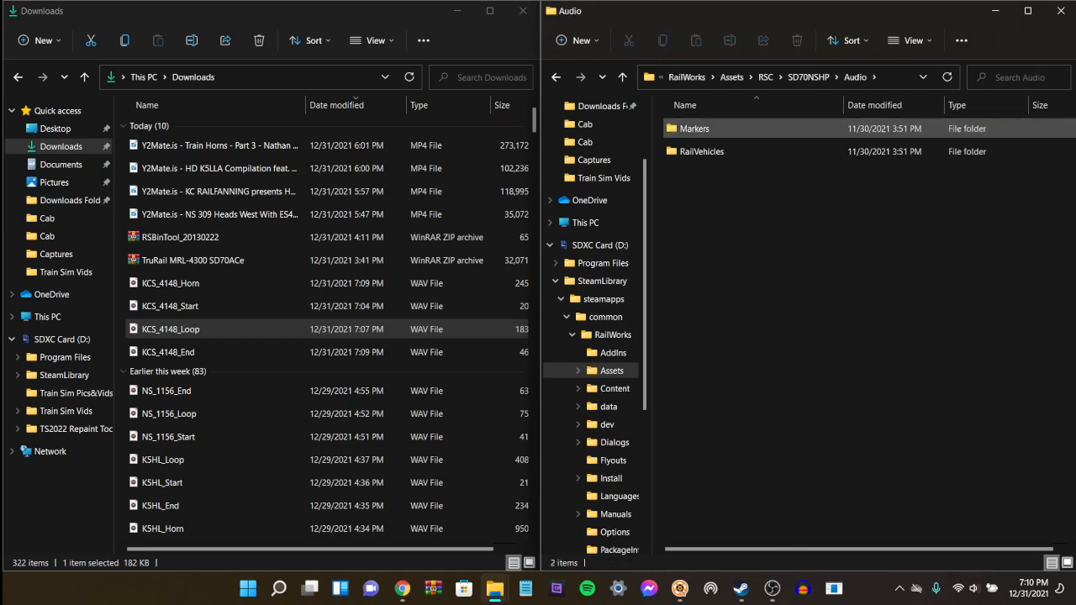
double_click(701, 152)
click(691, 198)
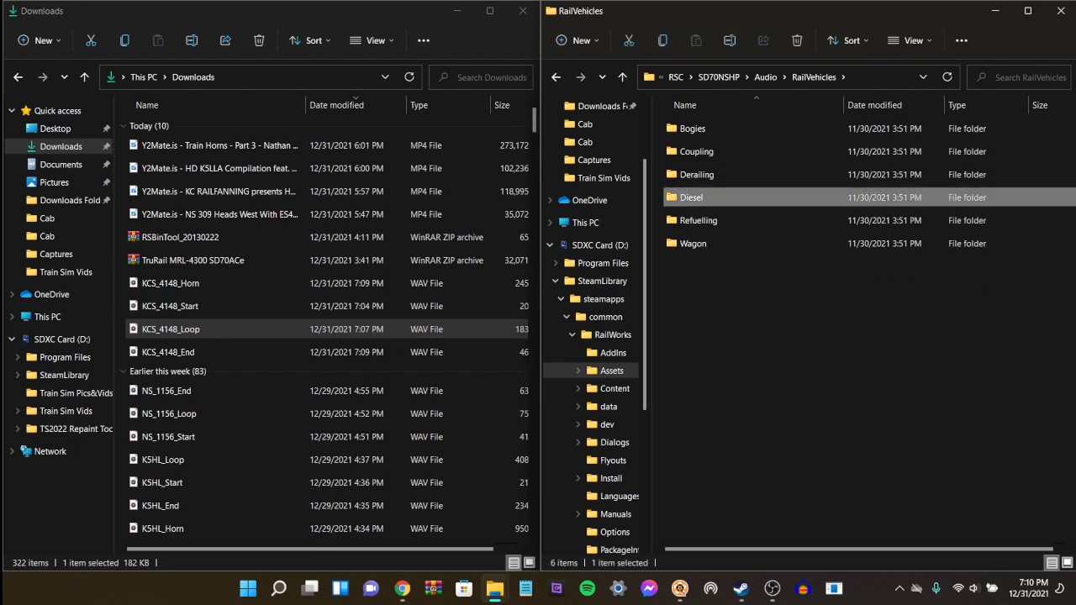
double_click(690, 198)
double_click(691, 129)
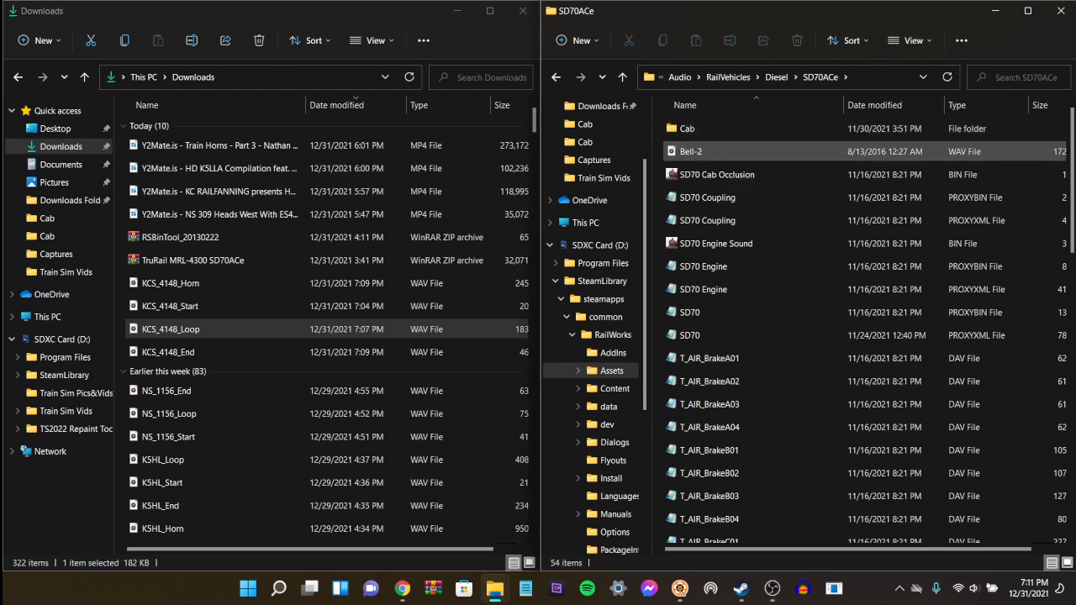
Step: Open the Cab folder inside SD70ACe and permanently delete the NS_1156_End, NS_1156_Loop and NS_1156_Start WAV files
double_click(687, 128)
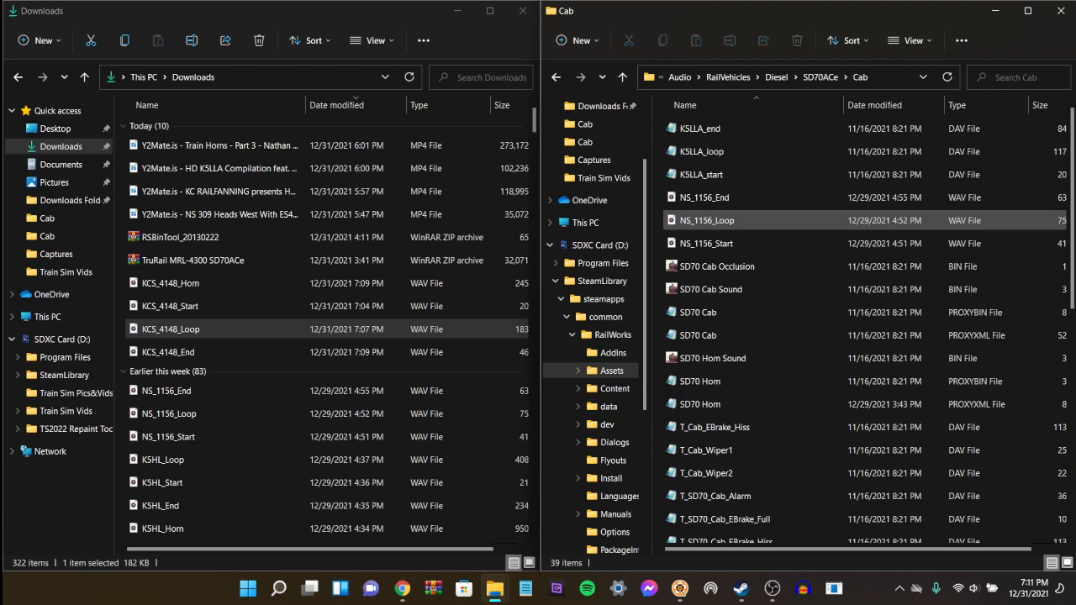
double_click(706, 220)
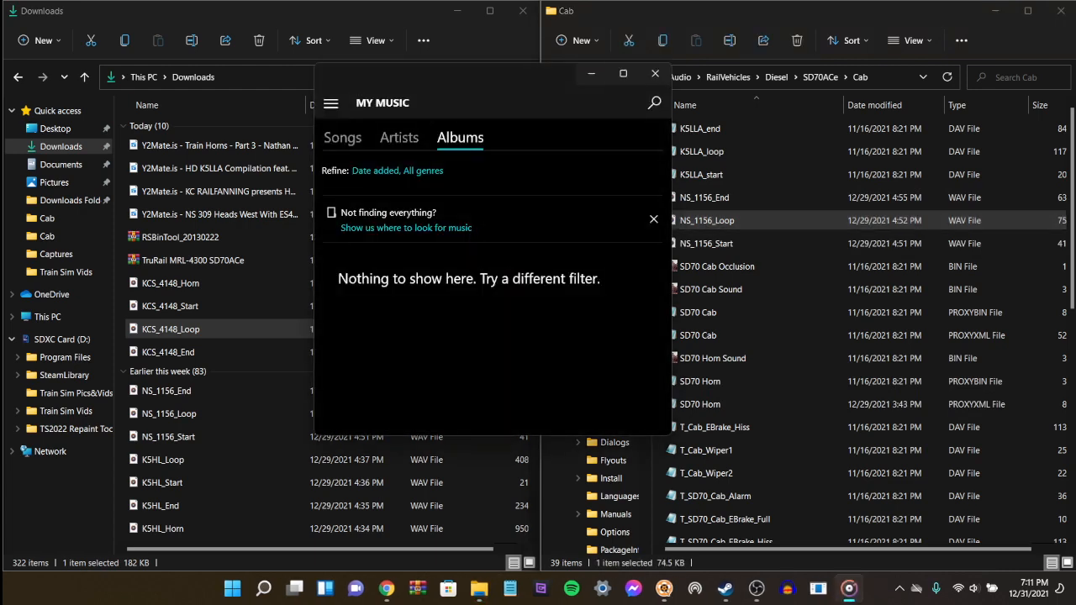
click(655, 74)
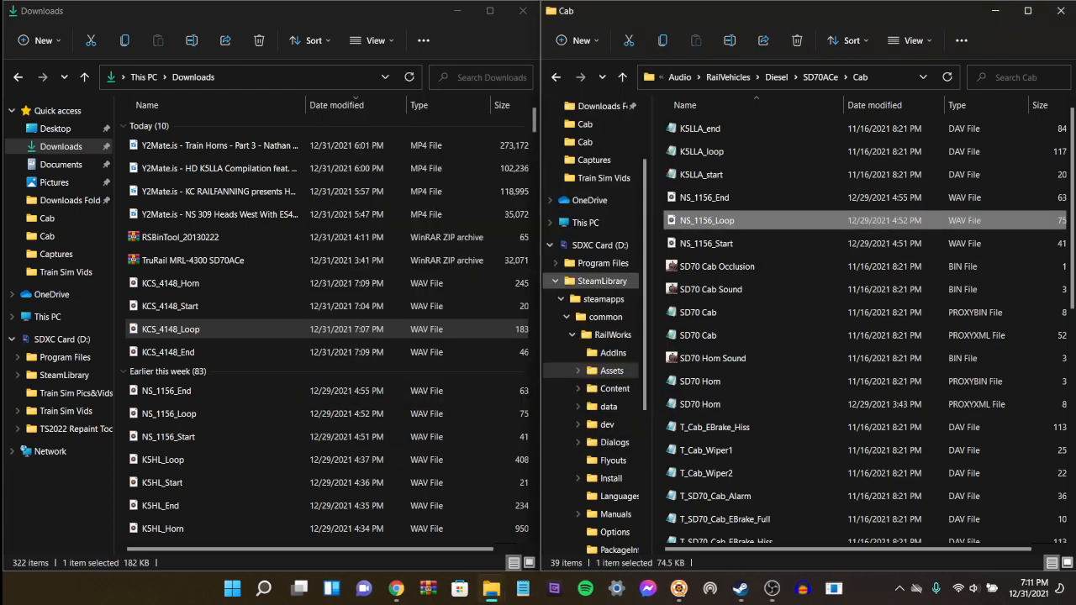
drag(659, 190, 719, 249)
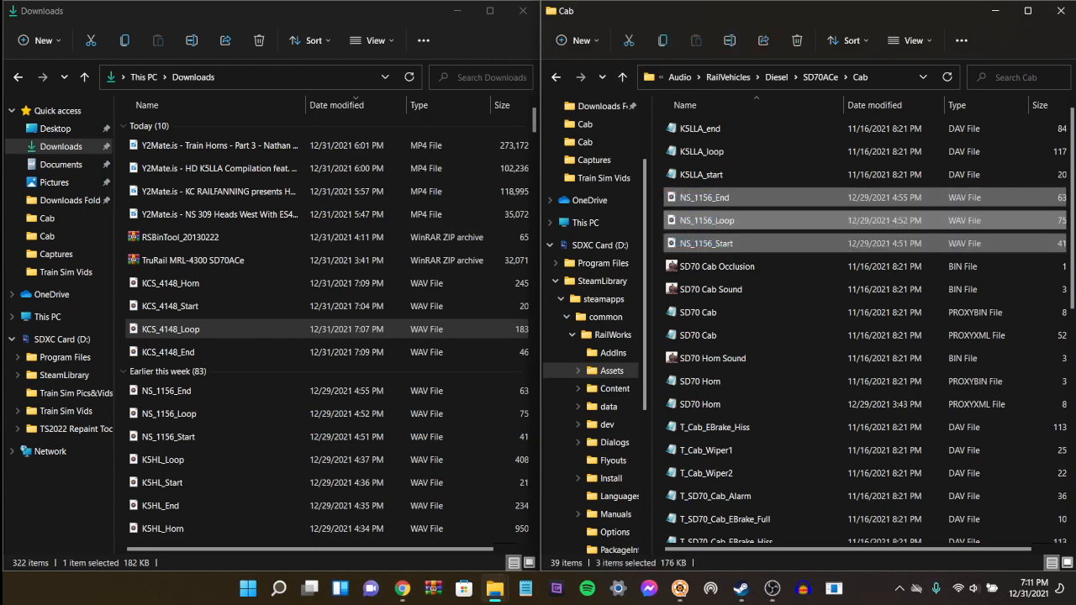
right_click(716, 230)
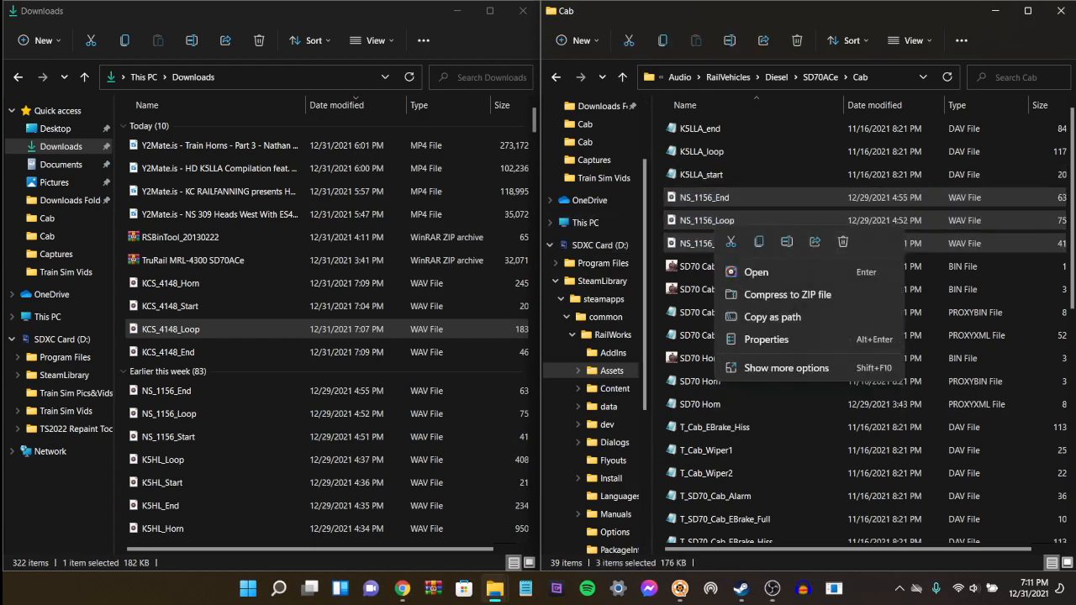
click(842, 242)
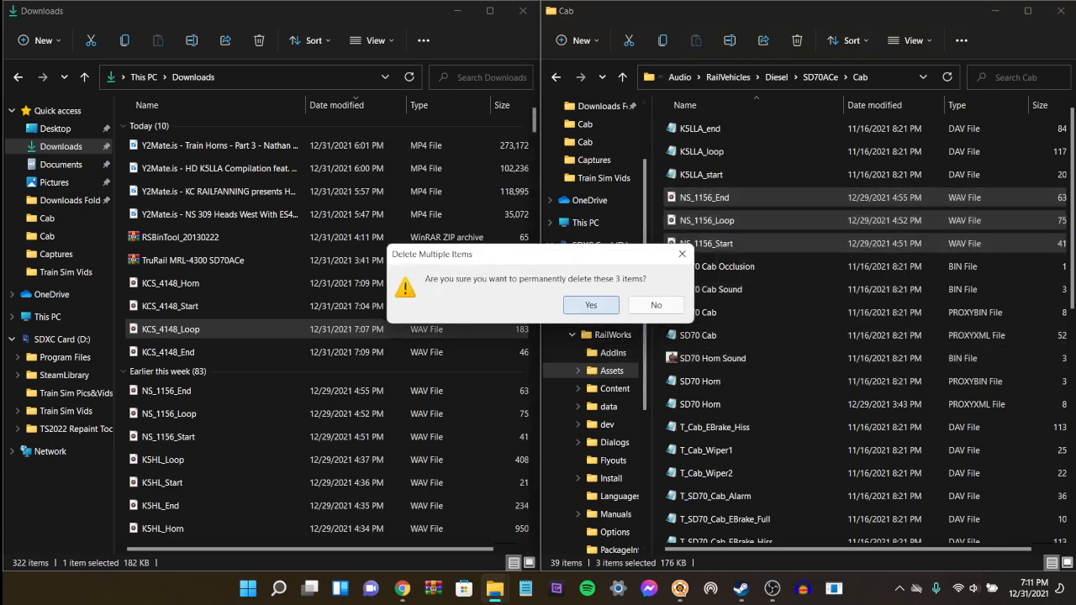
click(589, 304)
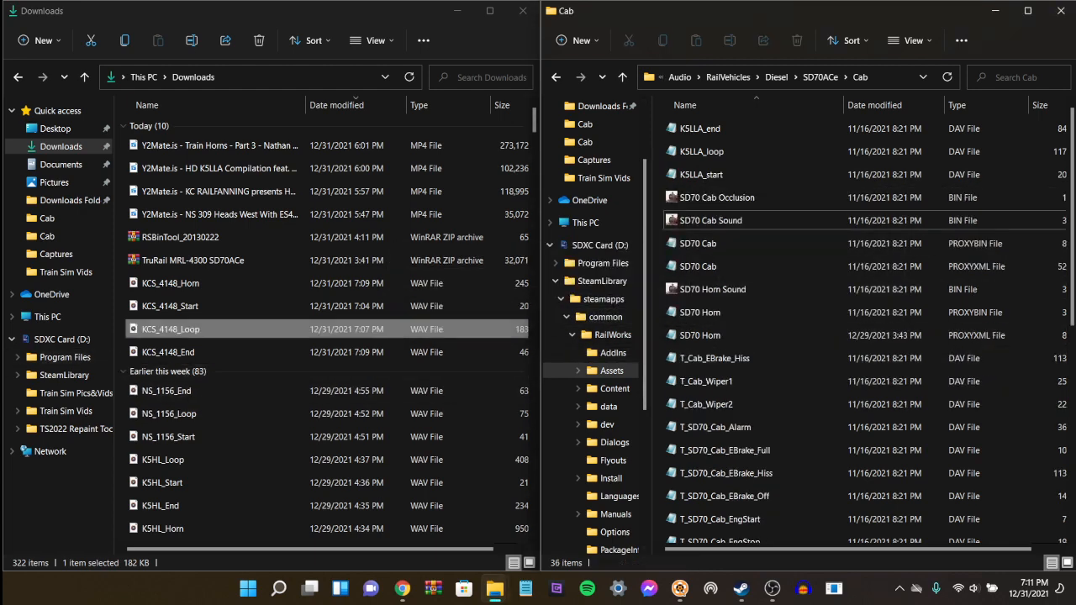
Step: Copy KCS_4148_Start, KCS_4148_Loop and KCS_4148_End from Downloads into the SD70ACe Cab folder
click(171, 328)
drag(123, 301, 184, 353)
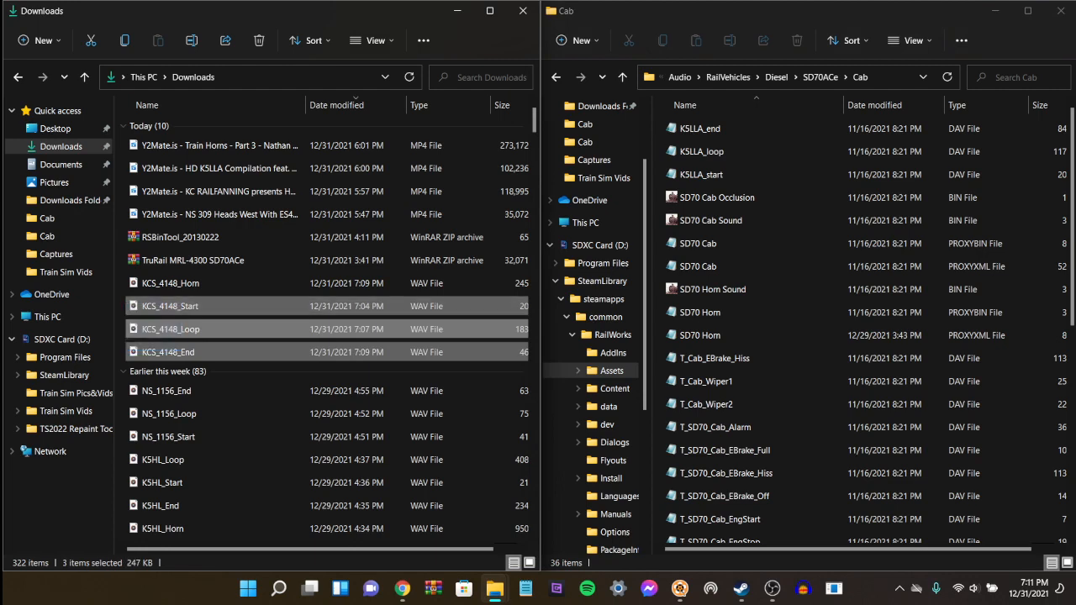
right_click(183, 351)
click(227, 349)
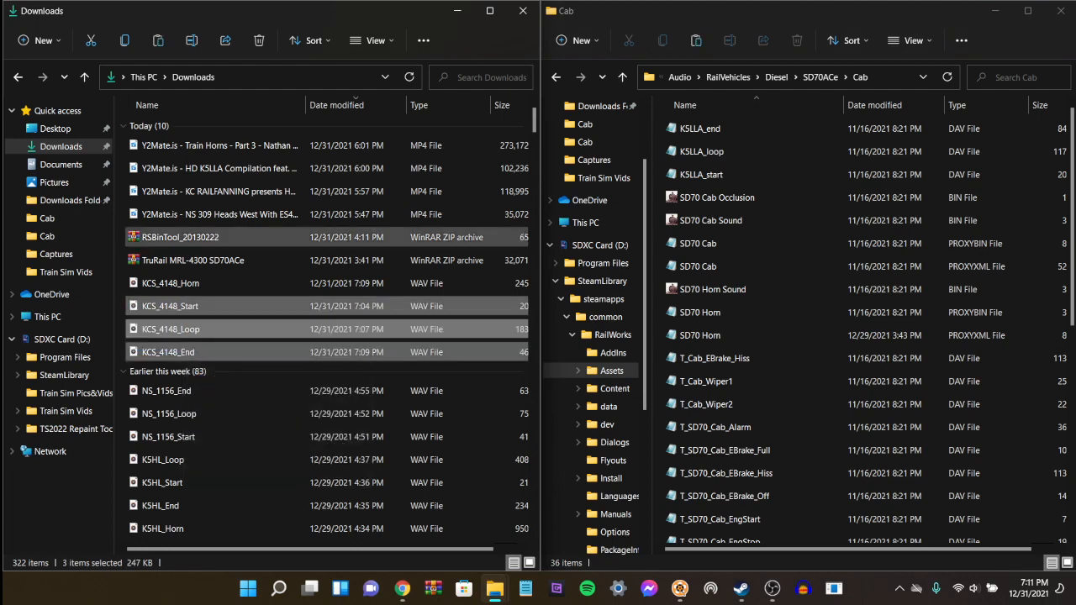
click(756, 11)
right_click(662, 171)
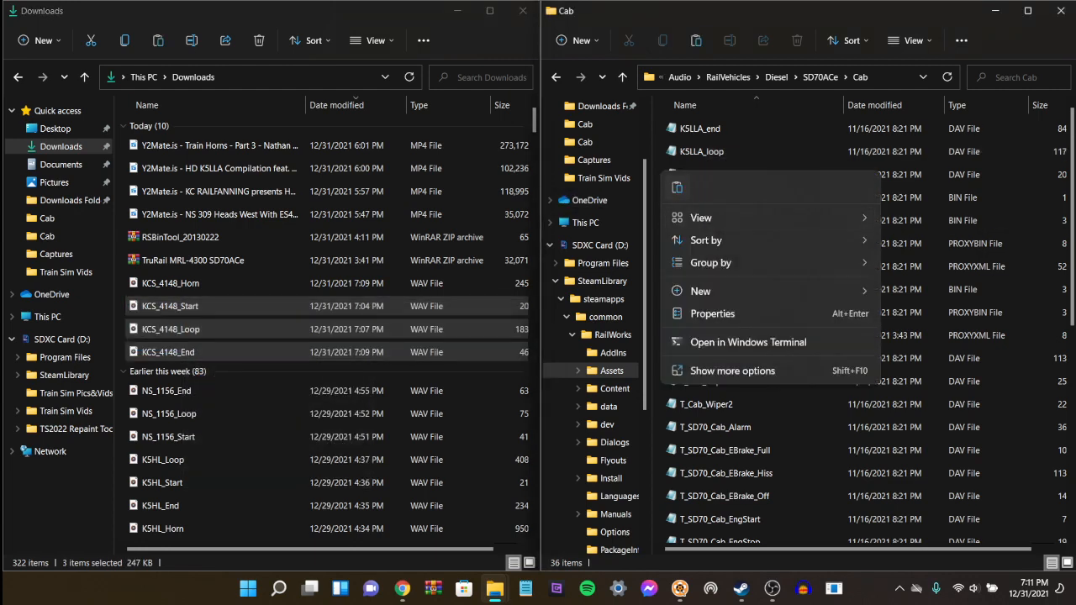
click(677, 187)
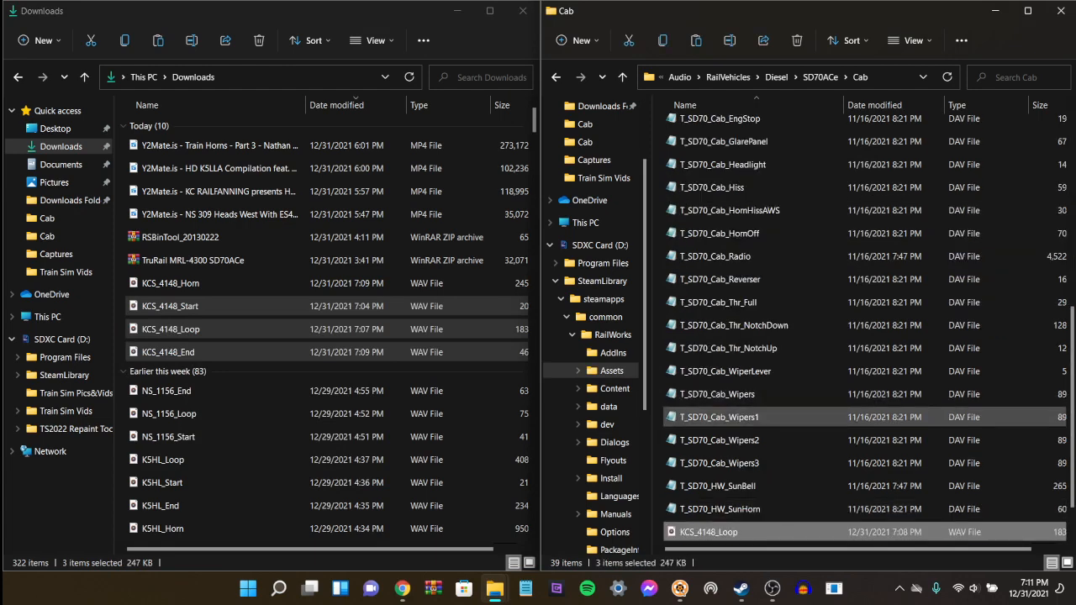
Step: Open the SD70 Horn PROXYXML file from the Cab folder in Notepad
scroll(756, 417, up, 7)
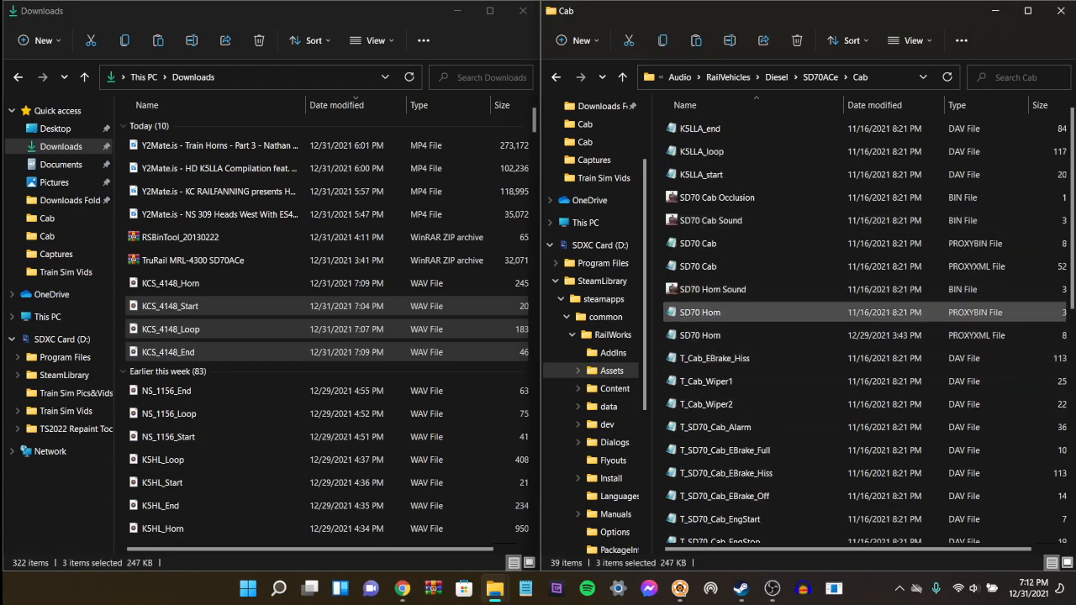
double_click(700, 334)
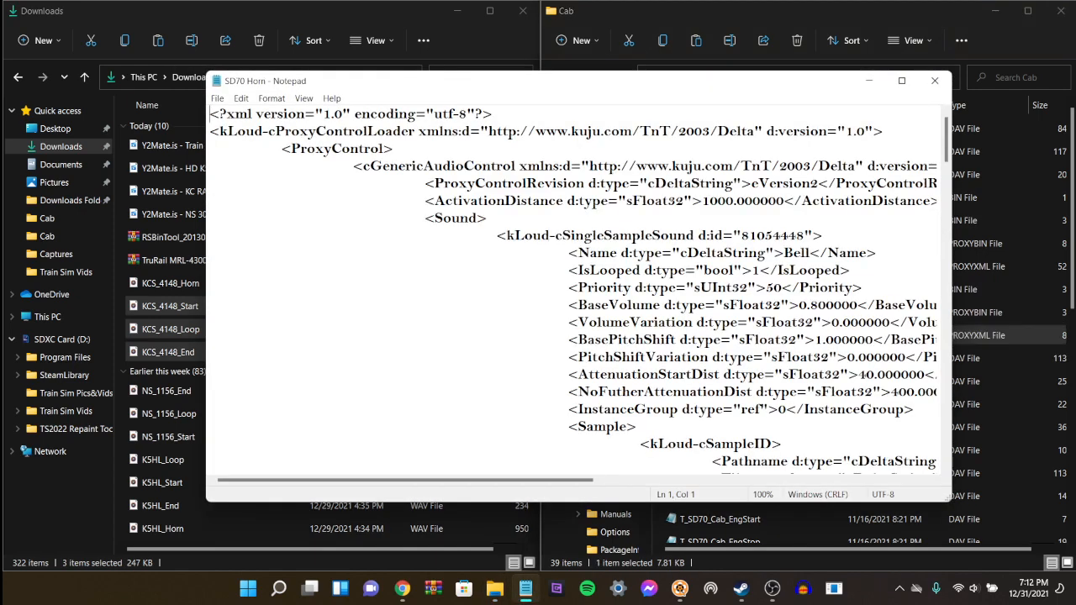
scroll(578, 294, right, 10)
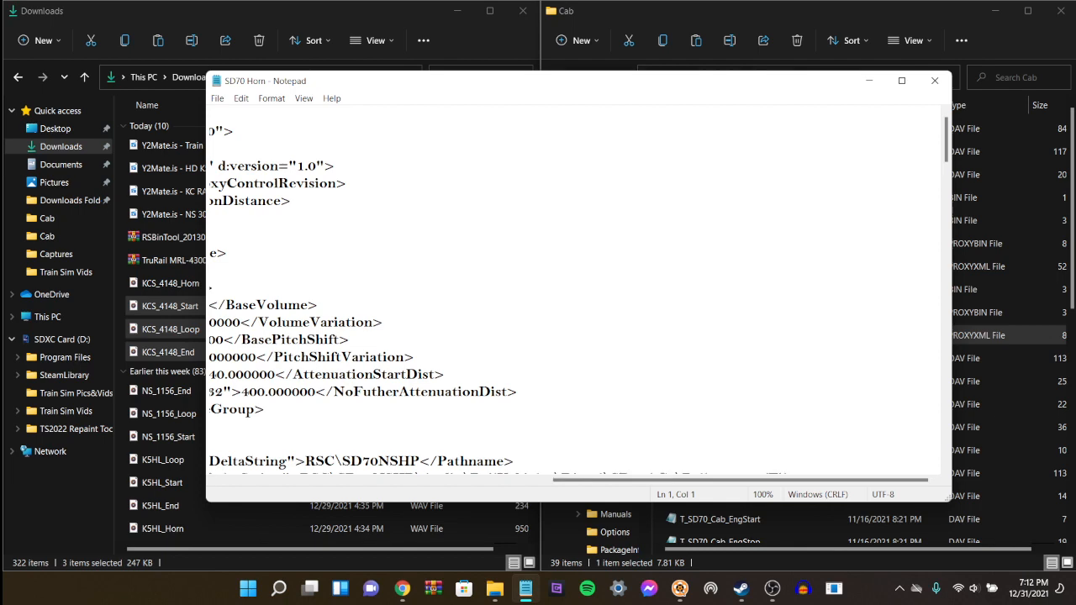
Step: Turn the Read-only attribute on and back off in the SD70 Horn PROXYXML file's properties and apply it
click(1008, 334)
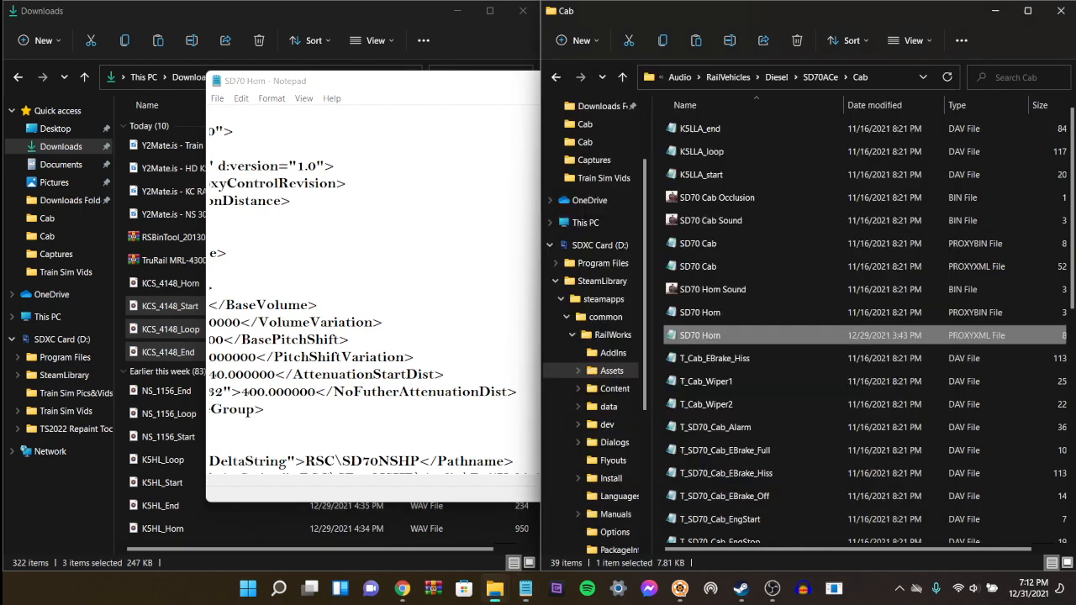
right_click(794, 334)
click(848, 466)
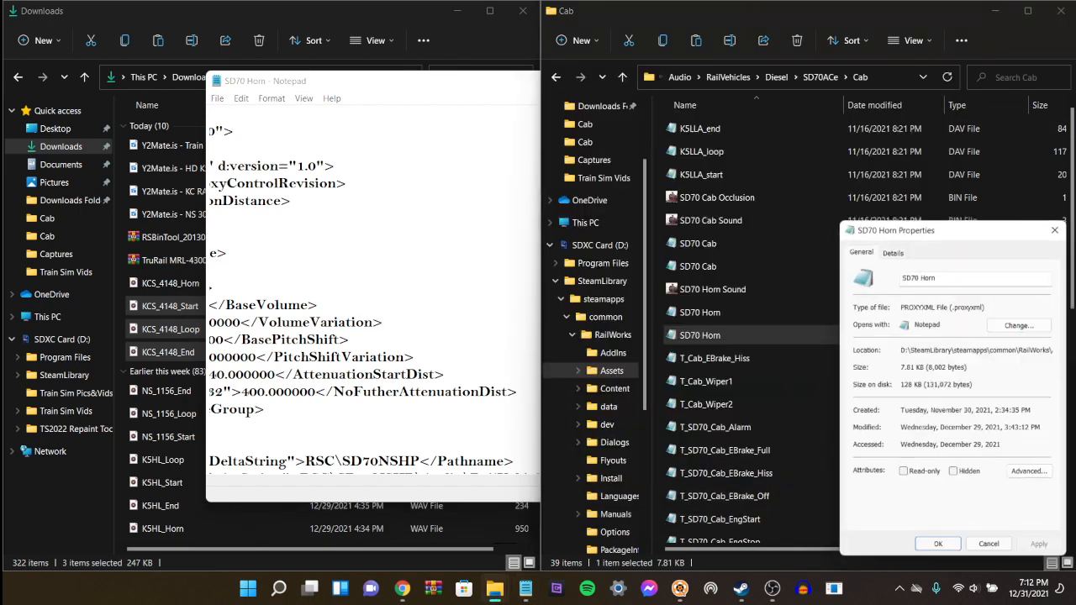
click(902, 476)
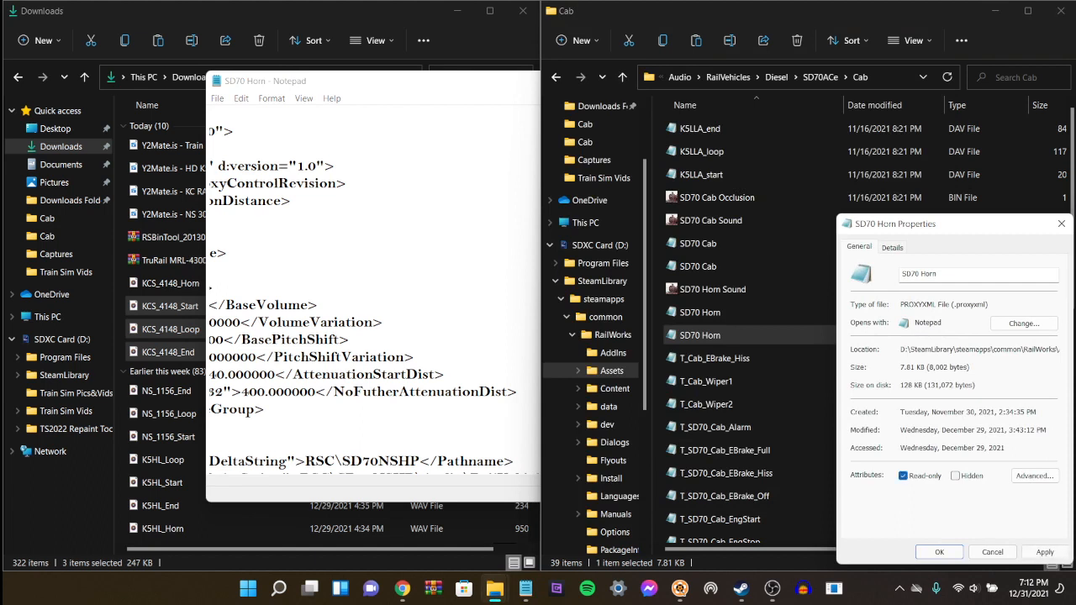
key(space)
key(alt+a)
click(939, 551)
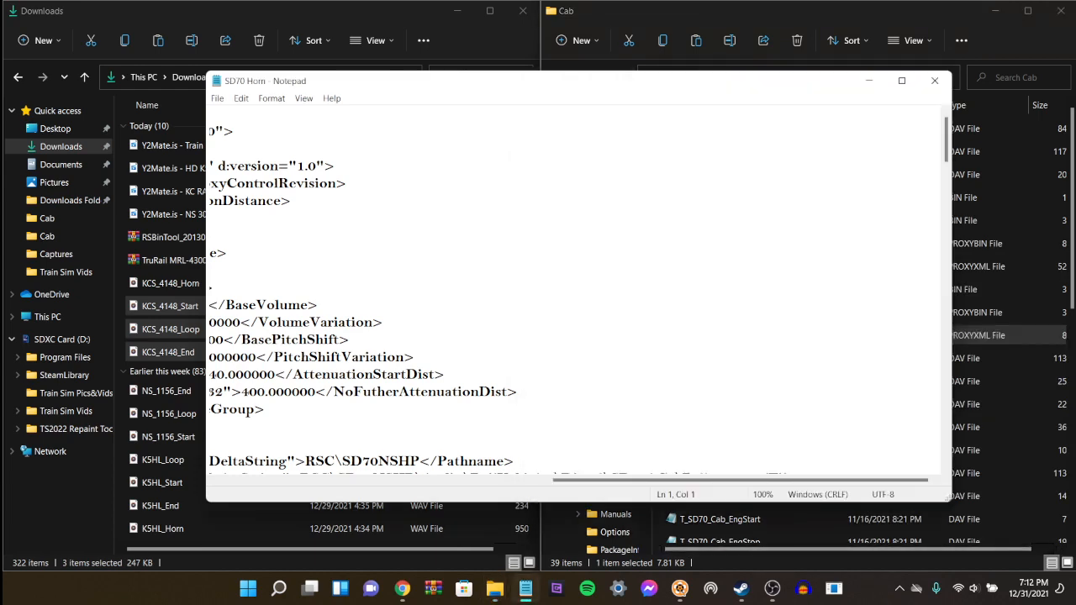
Step: Change the loop sample's filename from the NS_1156 recording to KCS_4148_Loop.wav in the SD70 Horn file, keeping the Cab folder path
scroll(578, 286, down, 4)
scroll(578, 287, down, 5)
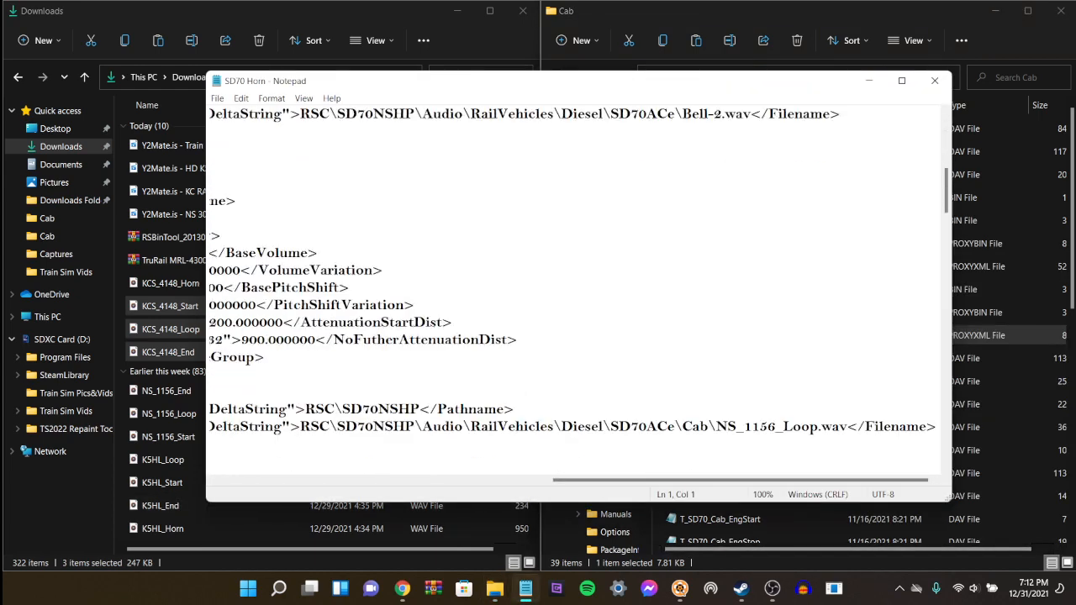
click(776, 322)
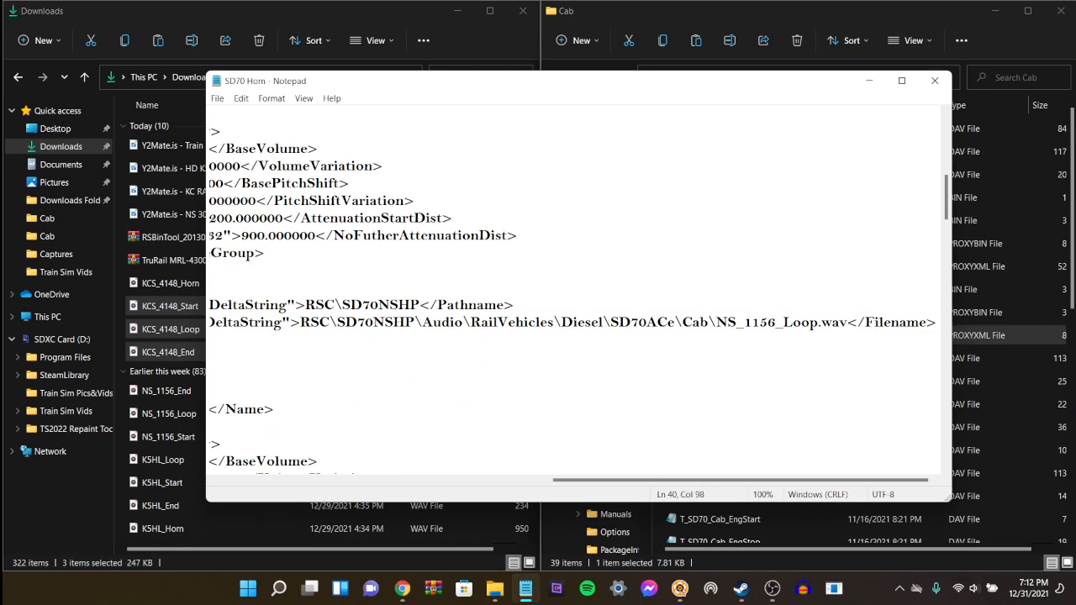
key(BackSpace)
key(BackSpace)
key(BackSpace)
key(BackSpace)
key(BackSpace)
key(BackSpace)
key(BackSpace)
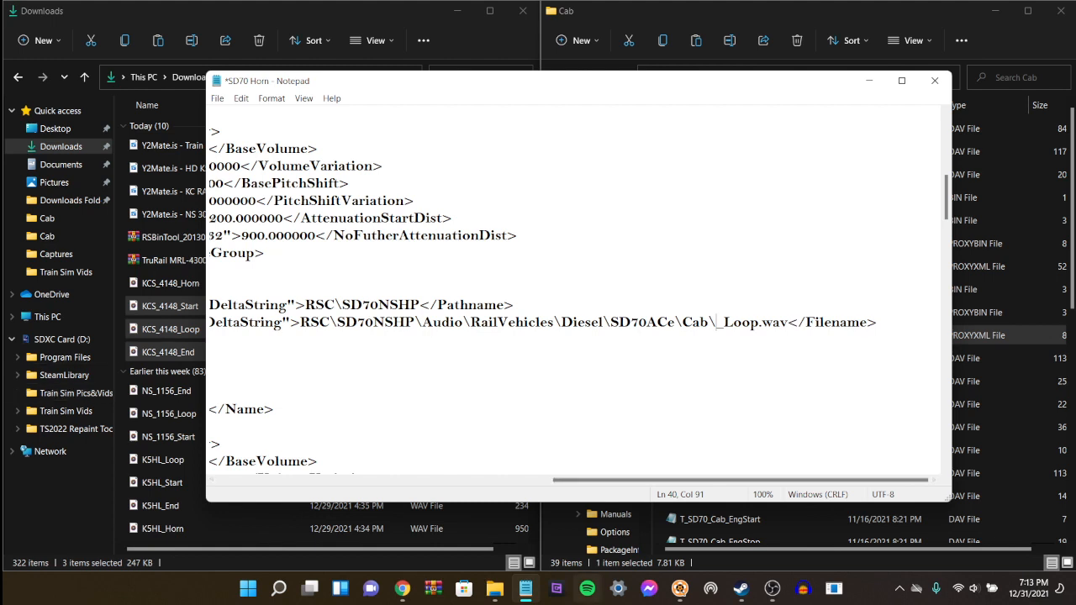
text(KCS)
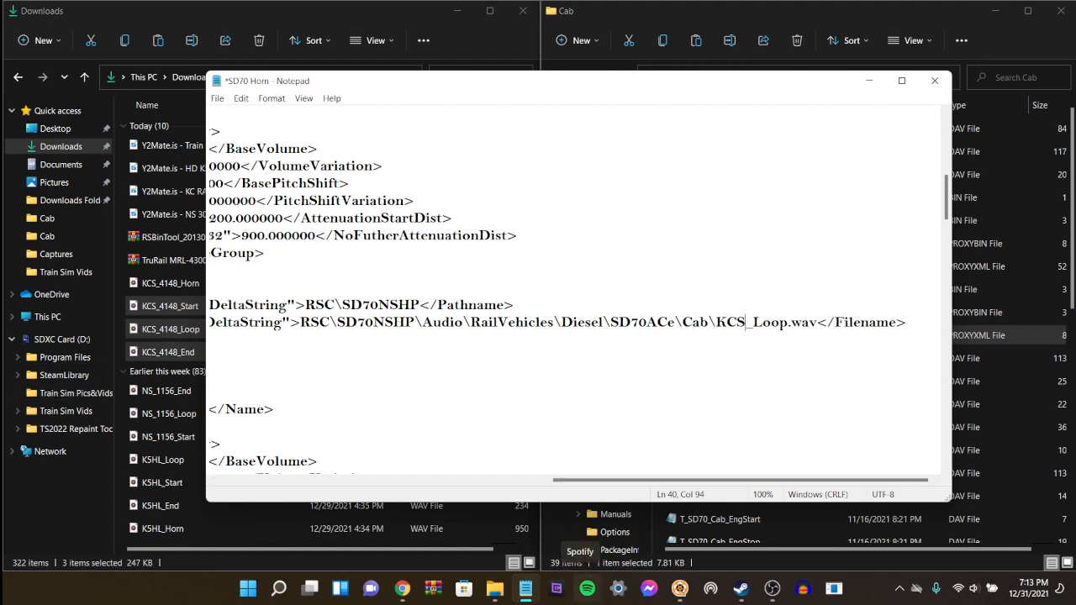
text(_4148_)
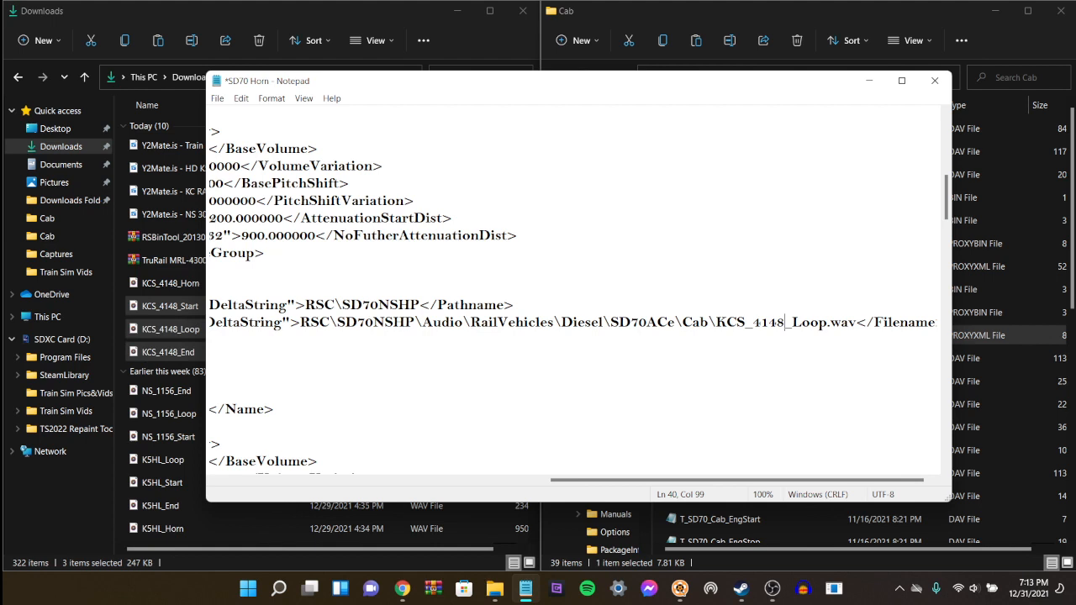
key(Delete)
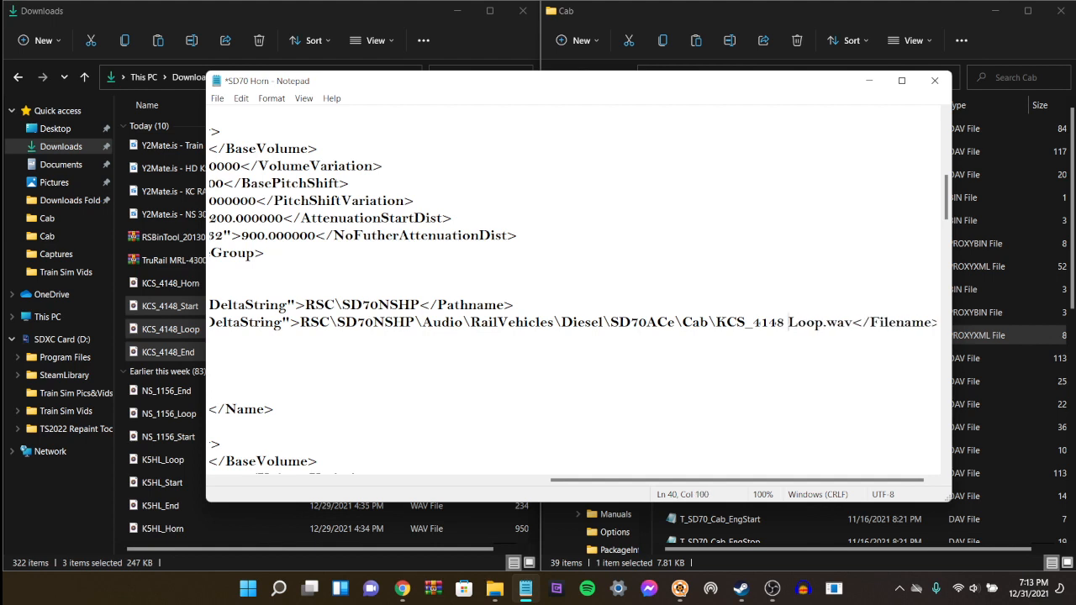
key(BackSpace)
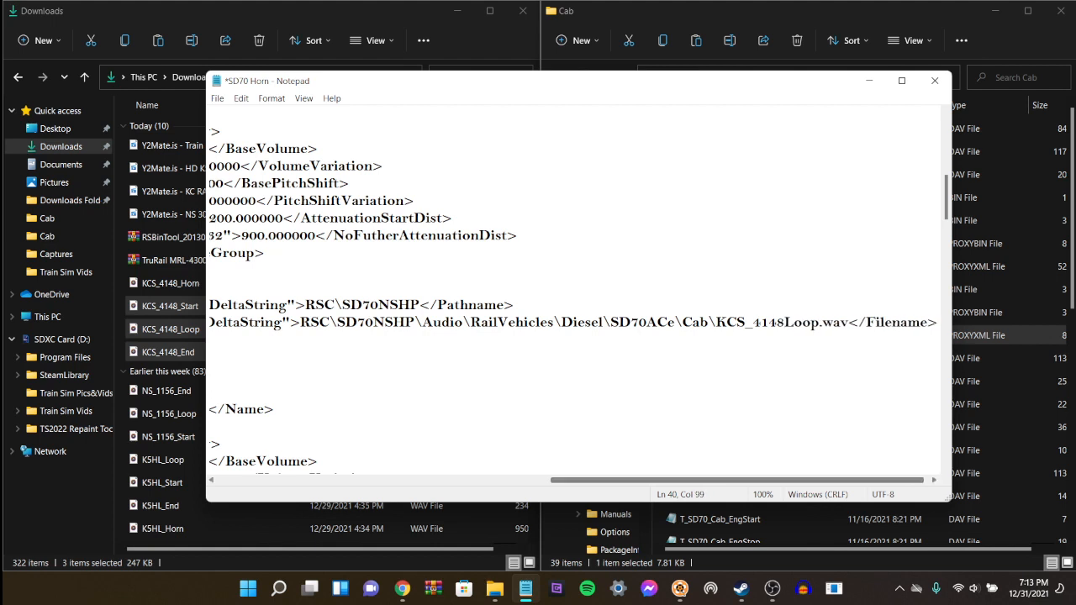
text(_)
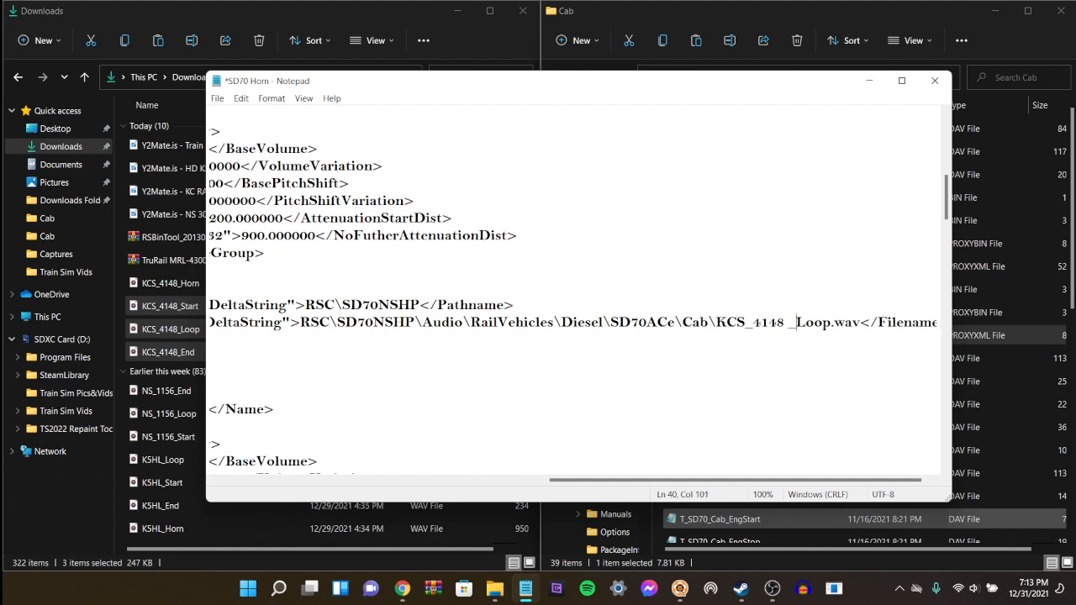
key(BackSpace)
key(BackSpace)
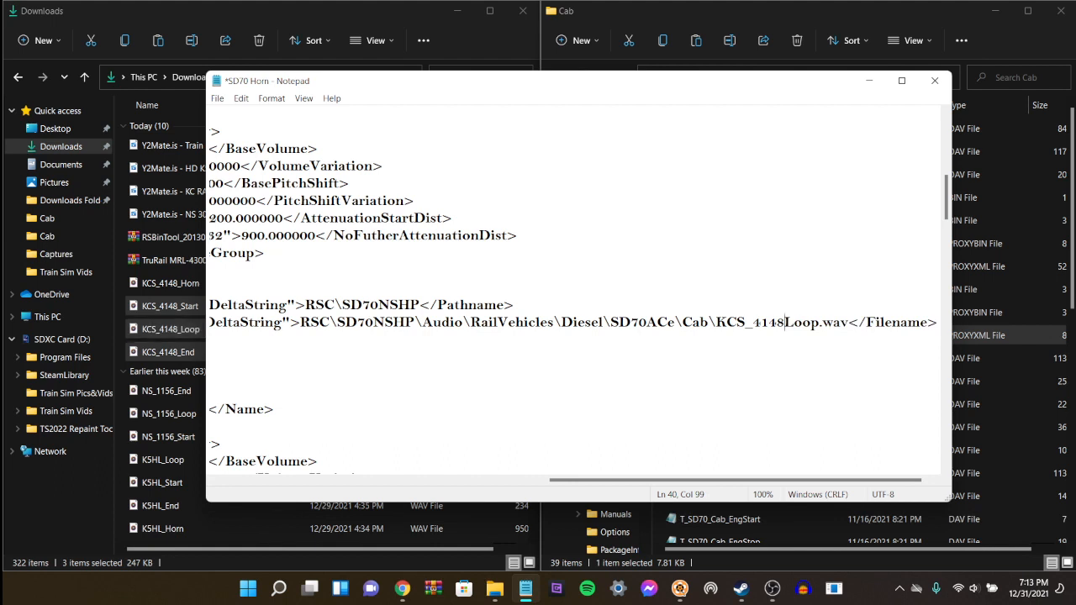
text(_)
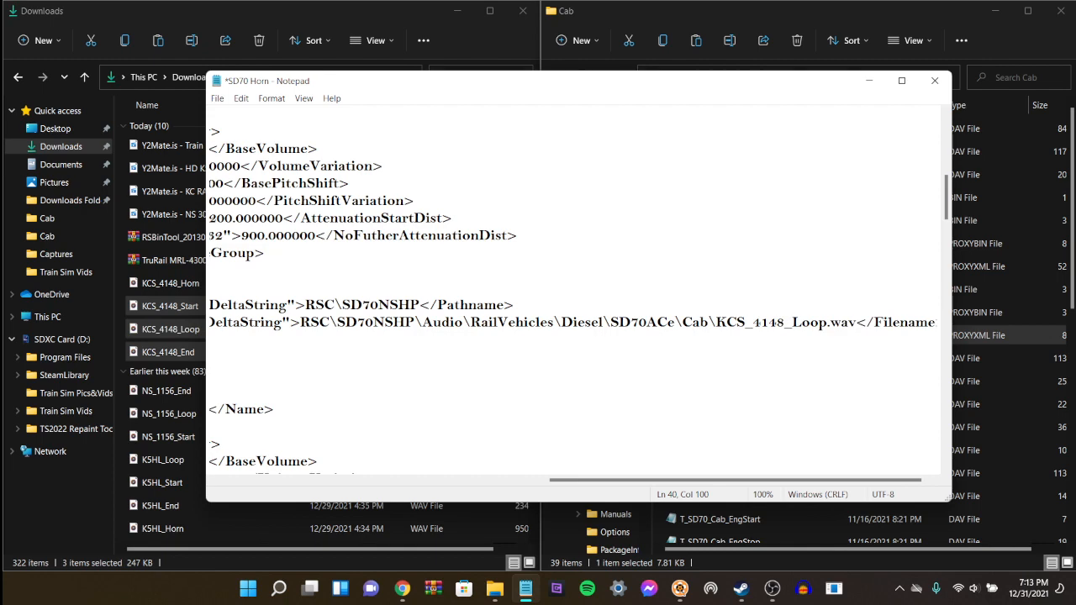
Step: Change the end sample's filename to KCS_4148_End.wav in the SD70 Horn file, keeping the Cab folder path
scroll(578, 287, down, 1)
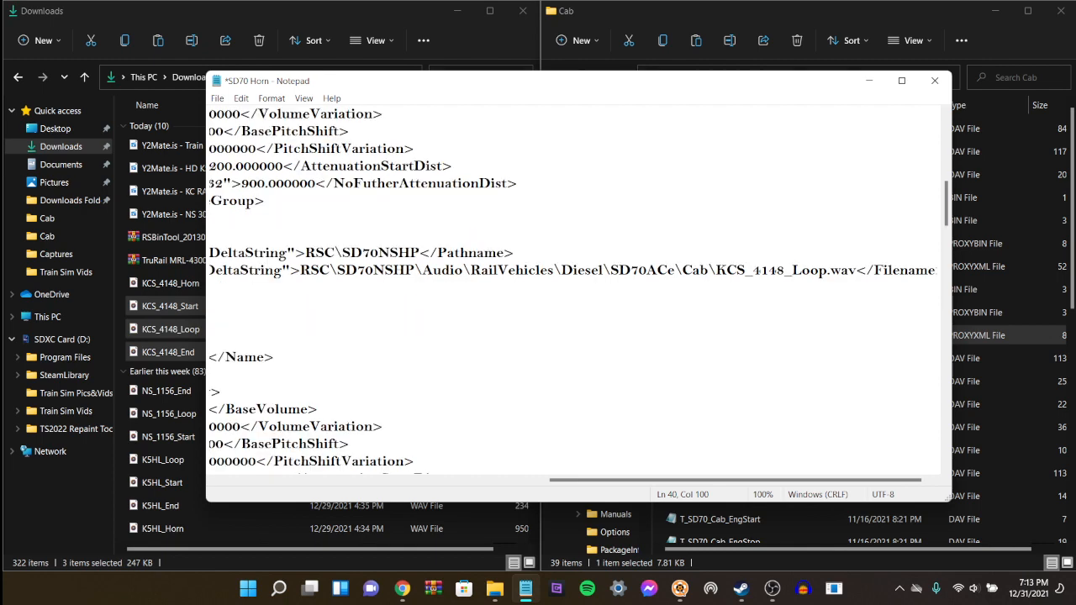
scroll(578, 288, down, 4)
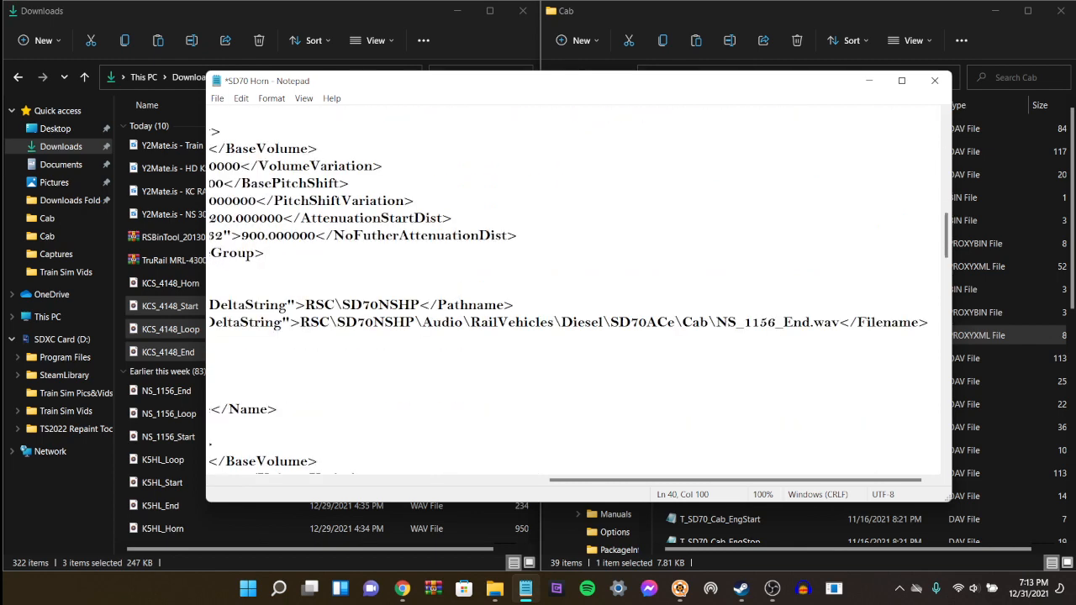
click(775, 323)
key(BackSpace)
key(BackSpace)
key(BackSpace)
key(BackSpace)
key(BackSpace)
key(BackSpace)
key(BackSpace)
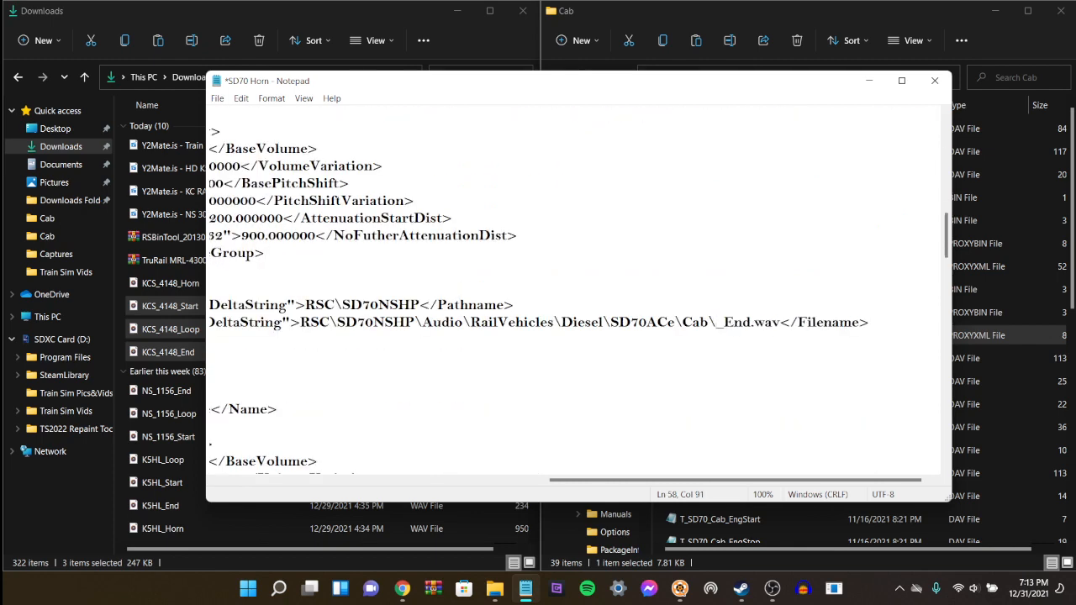
text(KCS)
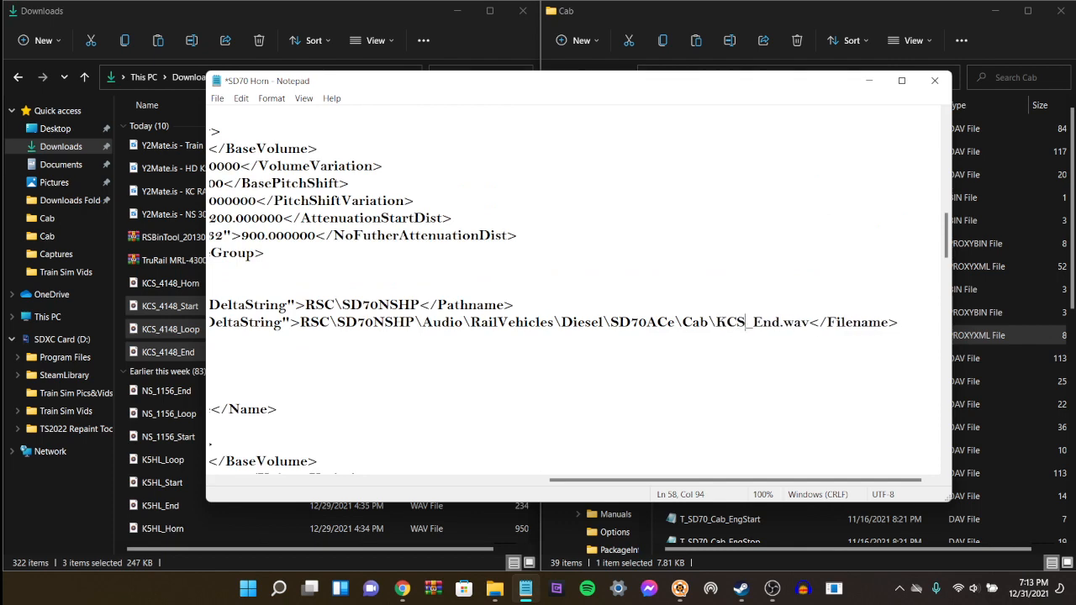
text(_4148)
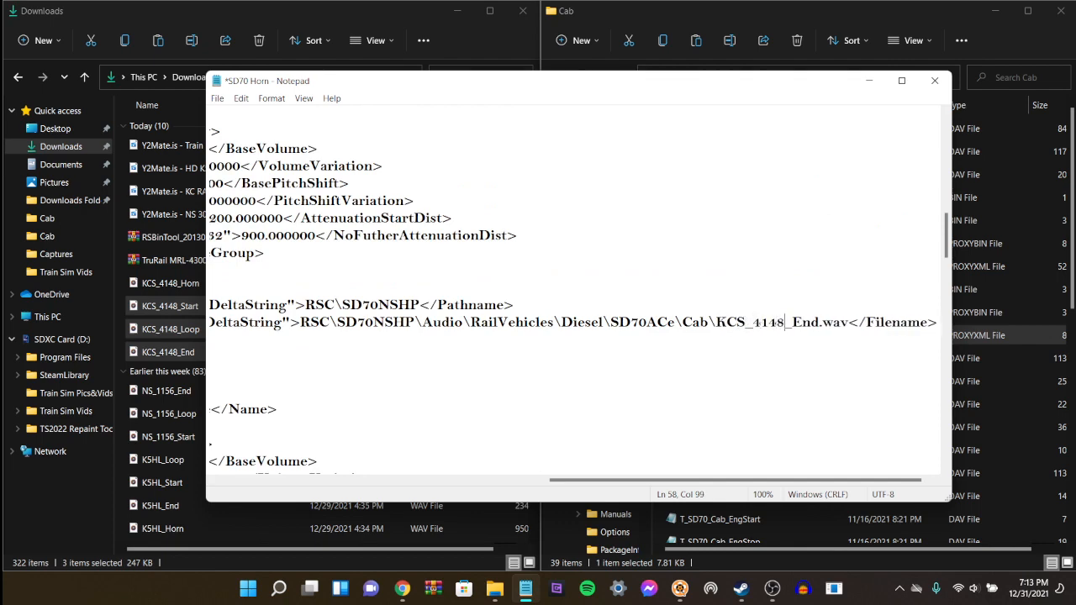
Step: Change the start sample's filename to KCS_4148_Start.wav, keeping the Cab folder path, and close the SD70 Horn file with its changes saved
scroll(572, 294, down, 5)
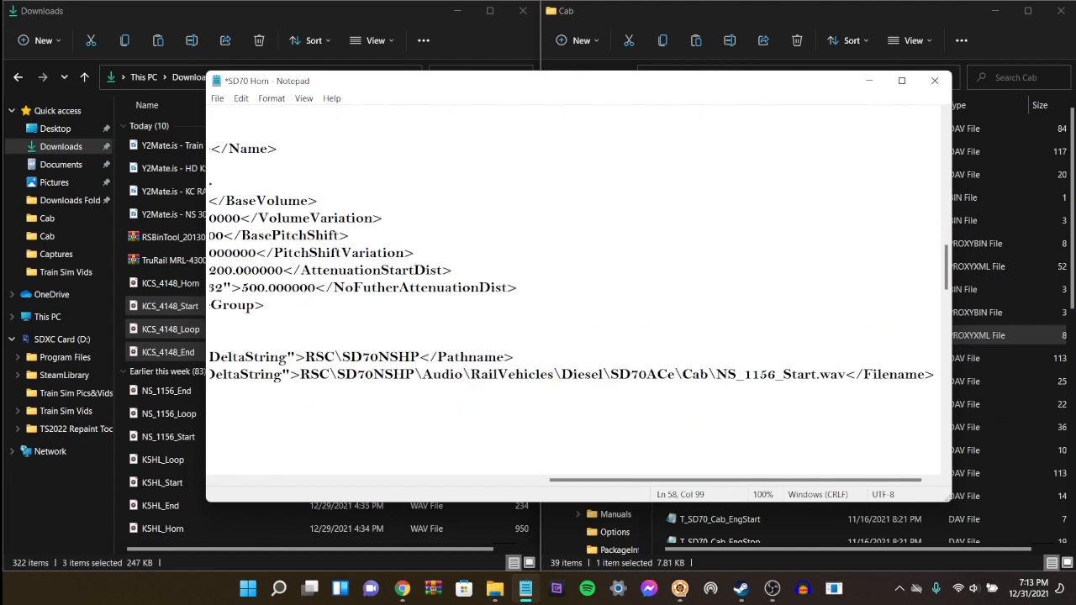
click(776, 375)
key(BackSpace)
key(BackSpace)
key(BackSpace)
key(BackSpace)
key(BackSpace)
key(BackSpace)
key(BackSpace)
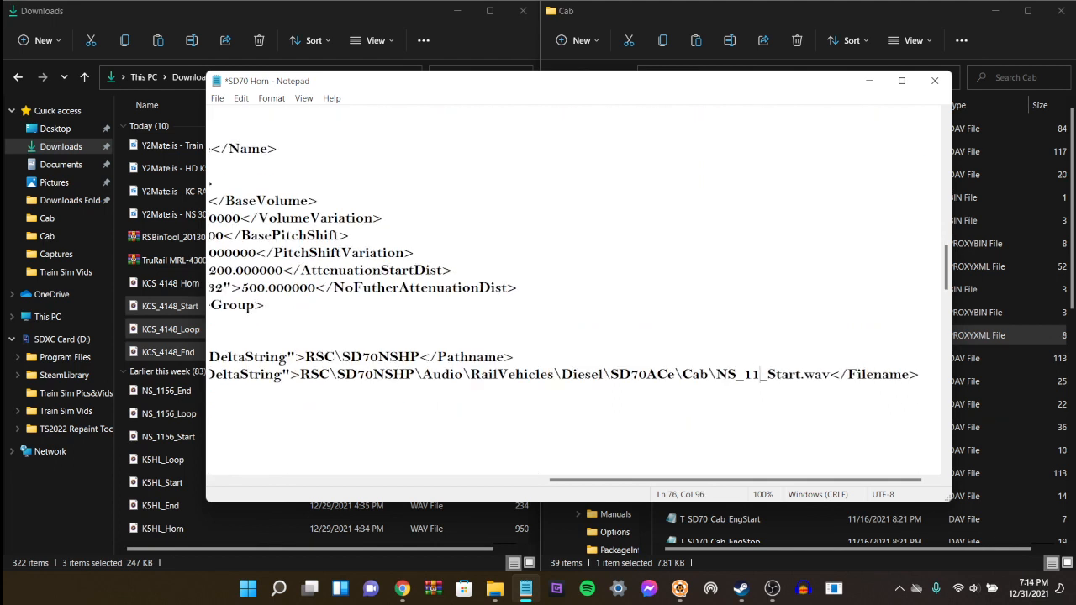
text(KCS)
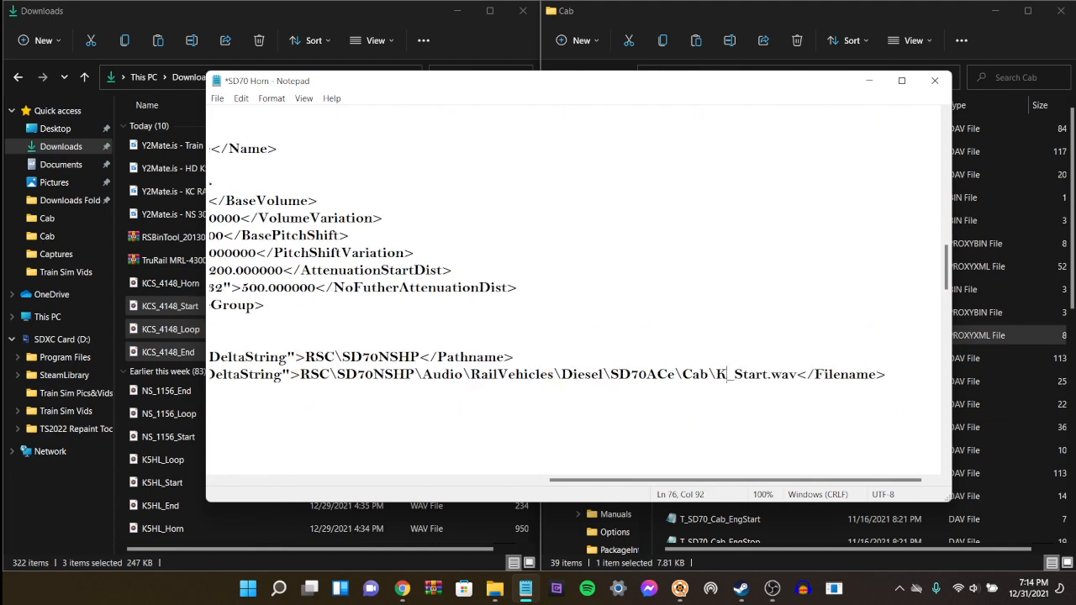
text(_4148)
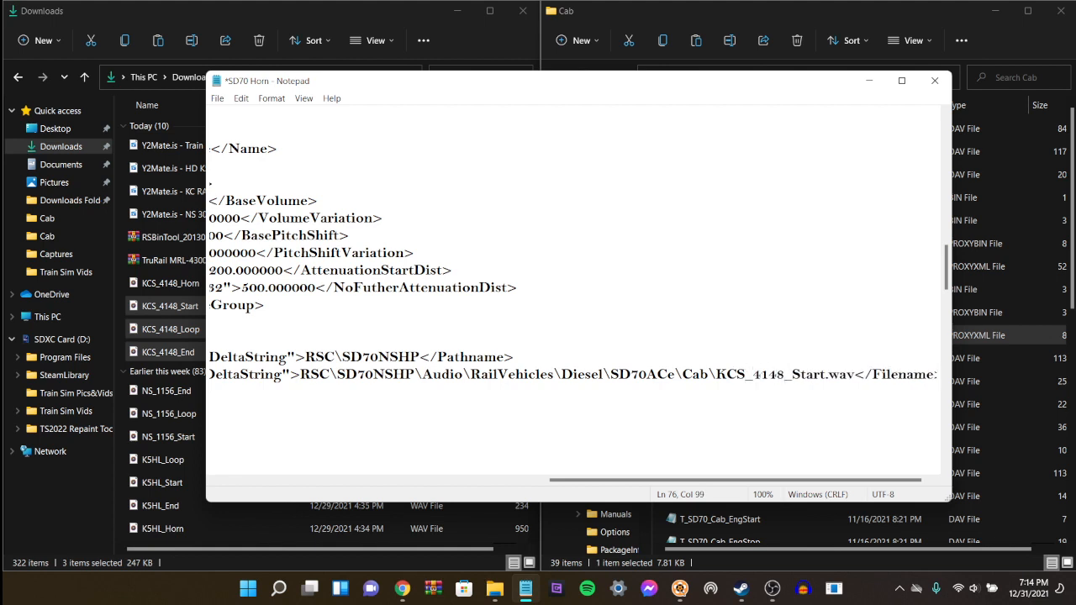
click(933, 79)
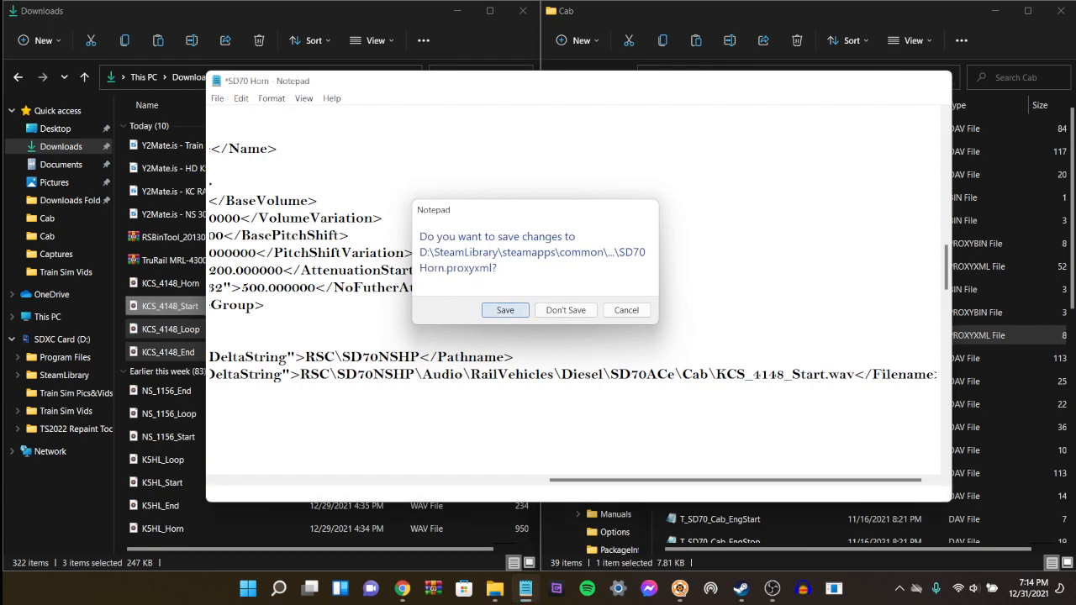
click(505, 310)
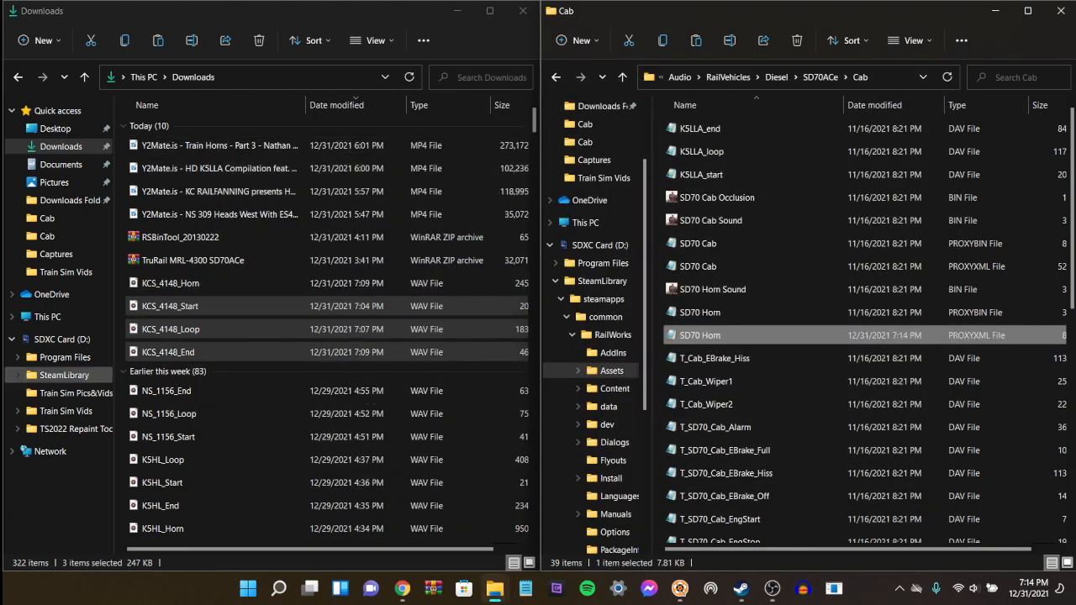